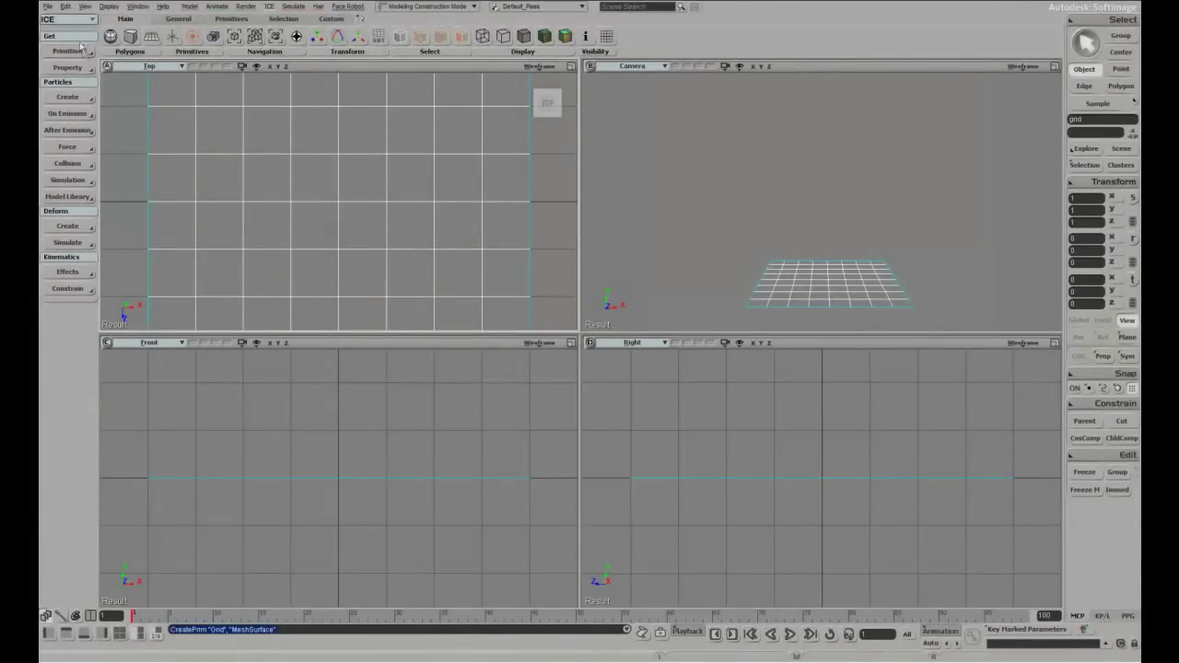
click(69, 19)
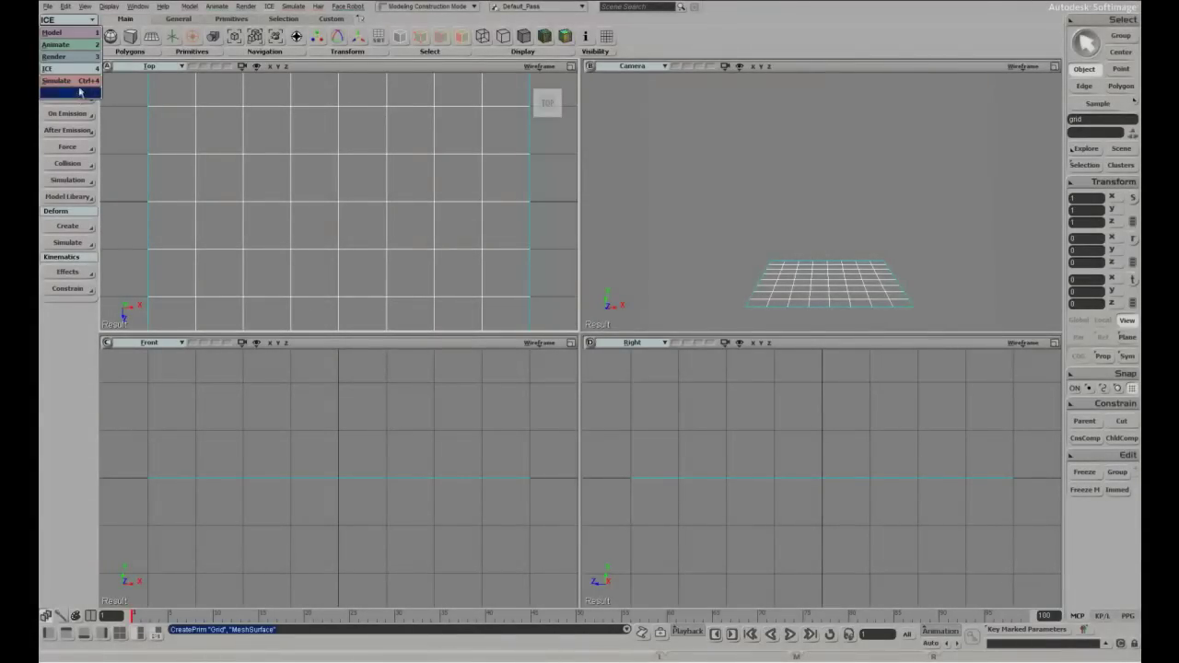
click(124, 150)
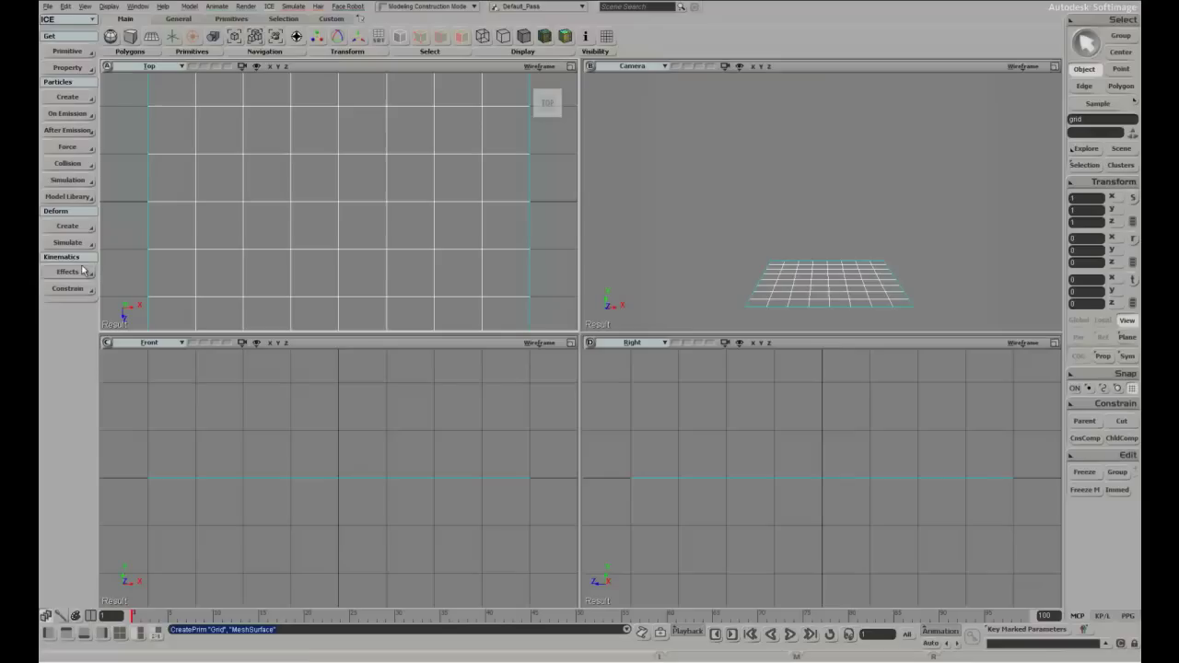
click(66, 52)
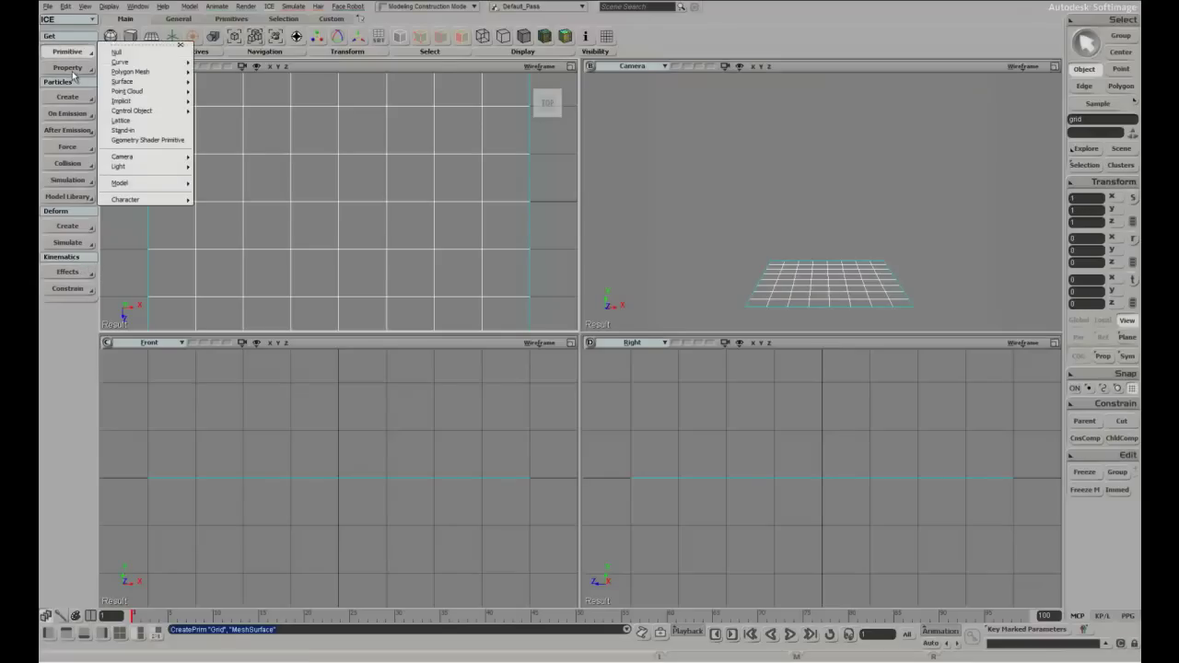
click(72, 69)
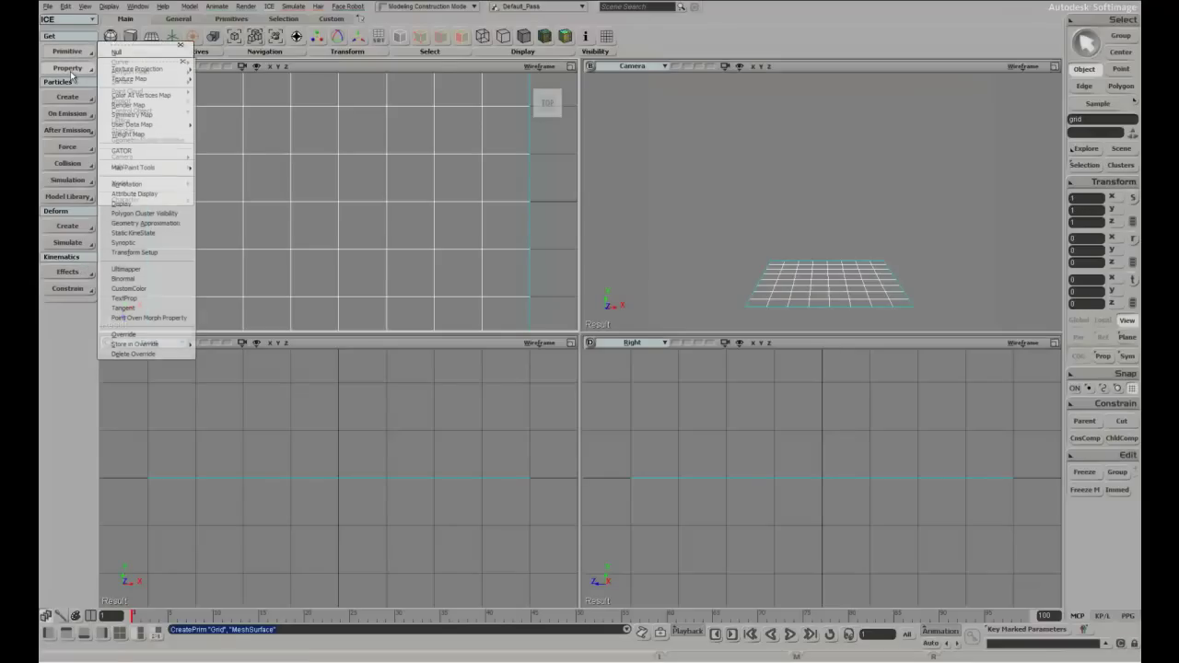
click(225, 130)
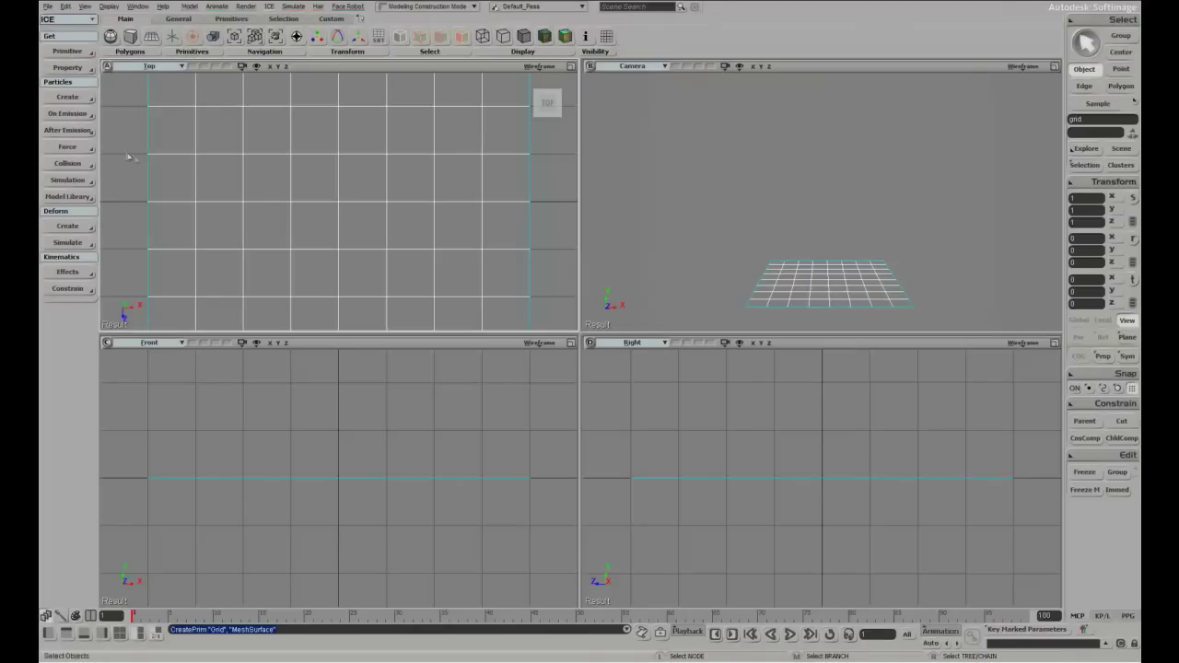
Create a Basic Emission particle cloud from the grid and play the simulation up to frame 50
click(68, 96)
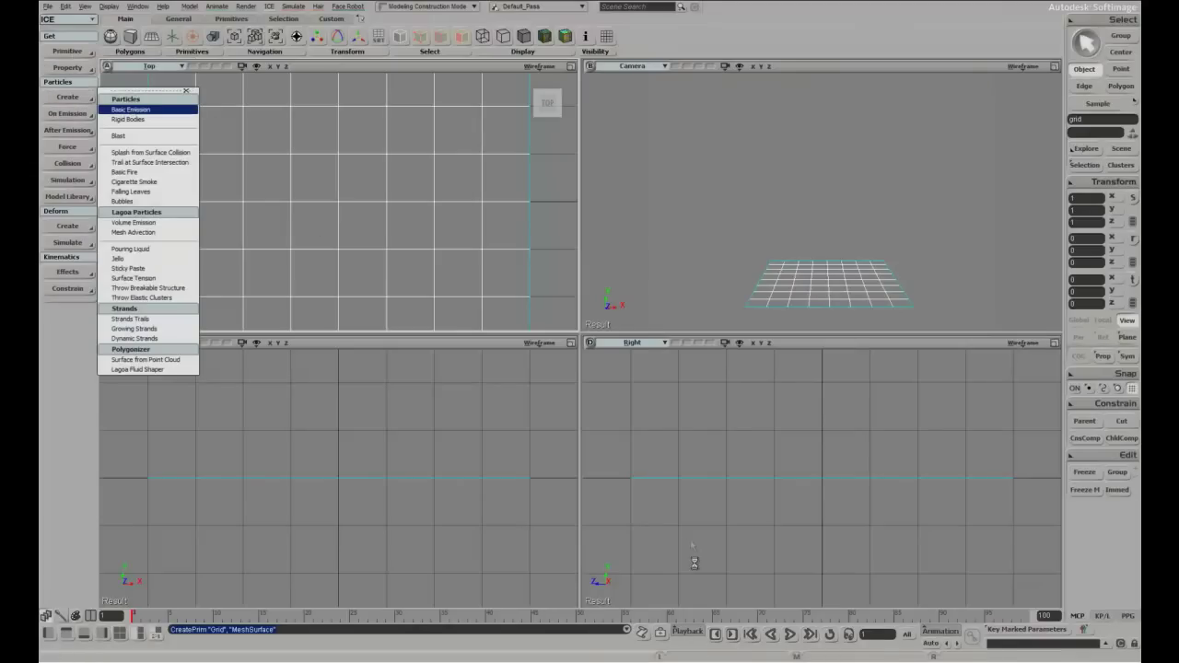
click(790, 635)
click(790, 635)
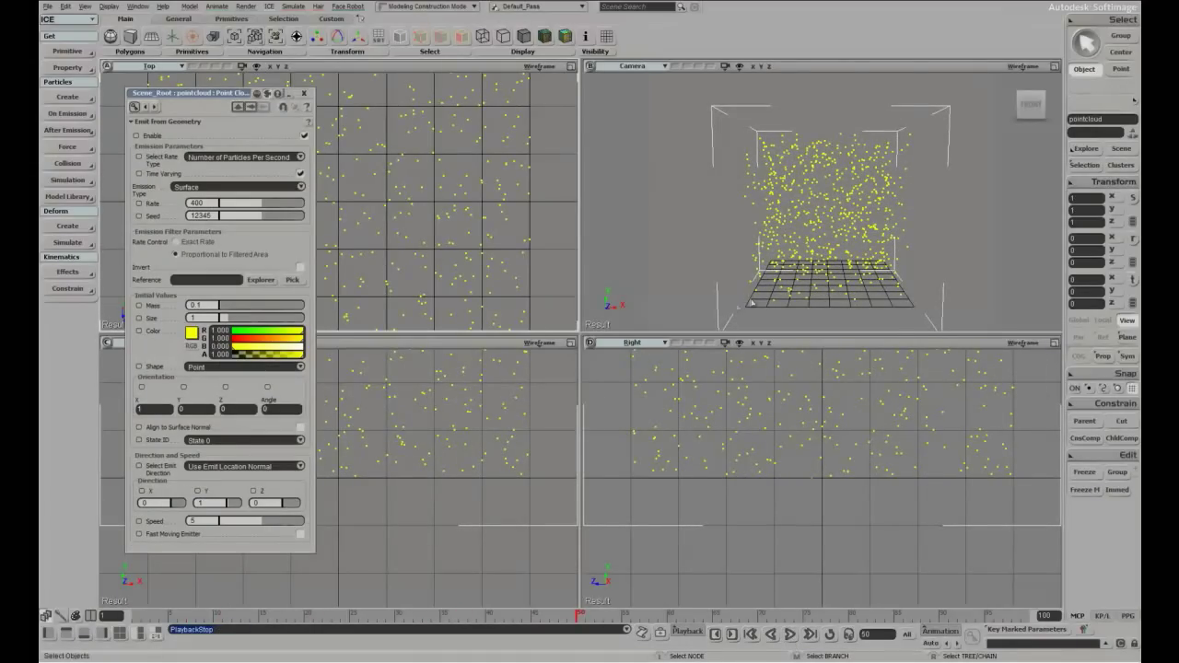
Dock the property editor, close the floating one, and show a narrowed Explorer, the Camera view and the ICE Tree
click(1127, 617)
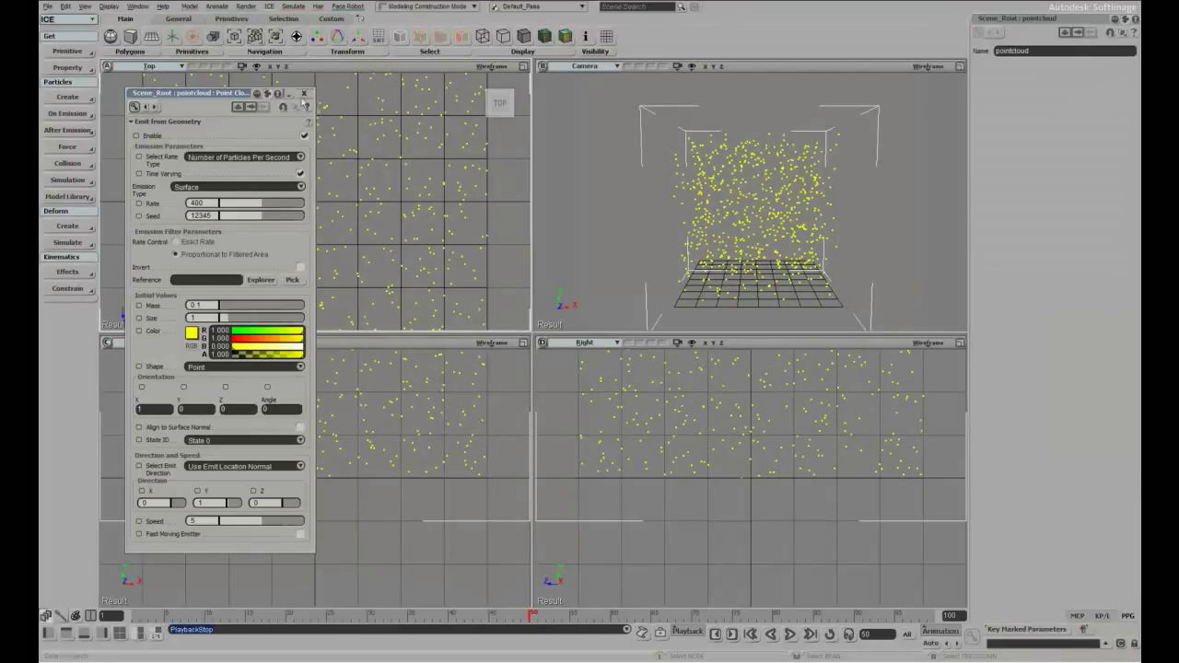
click(304, 93)
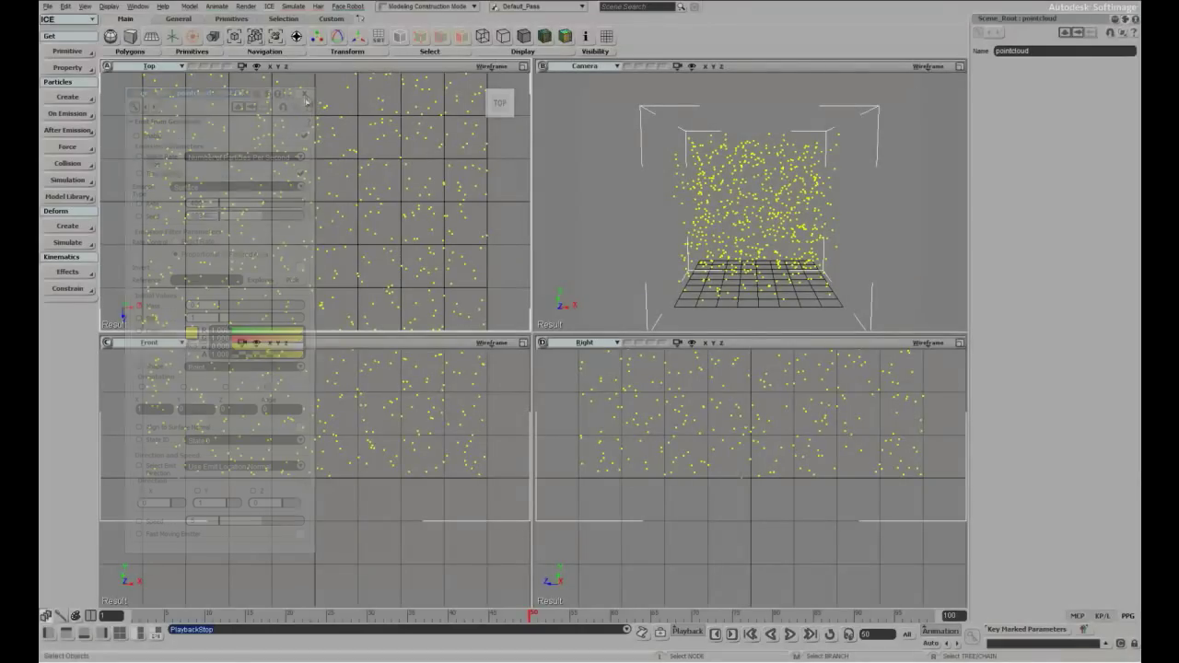
click(158, 634)
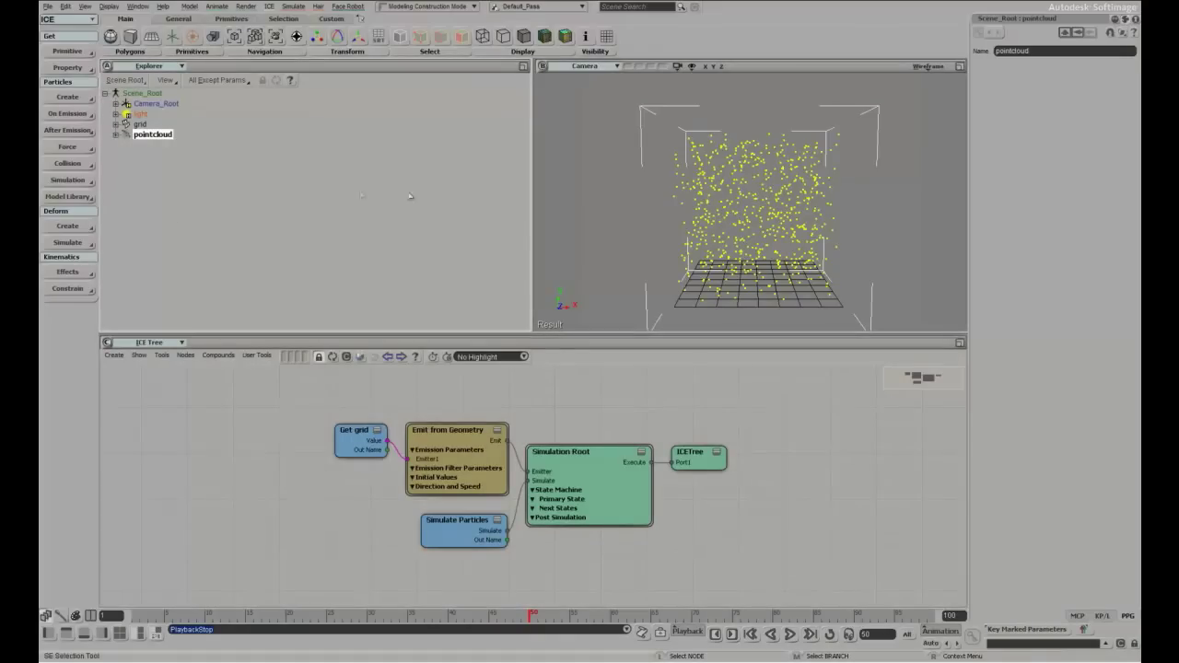
drag(528, 199, 251, 199)
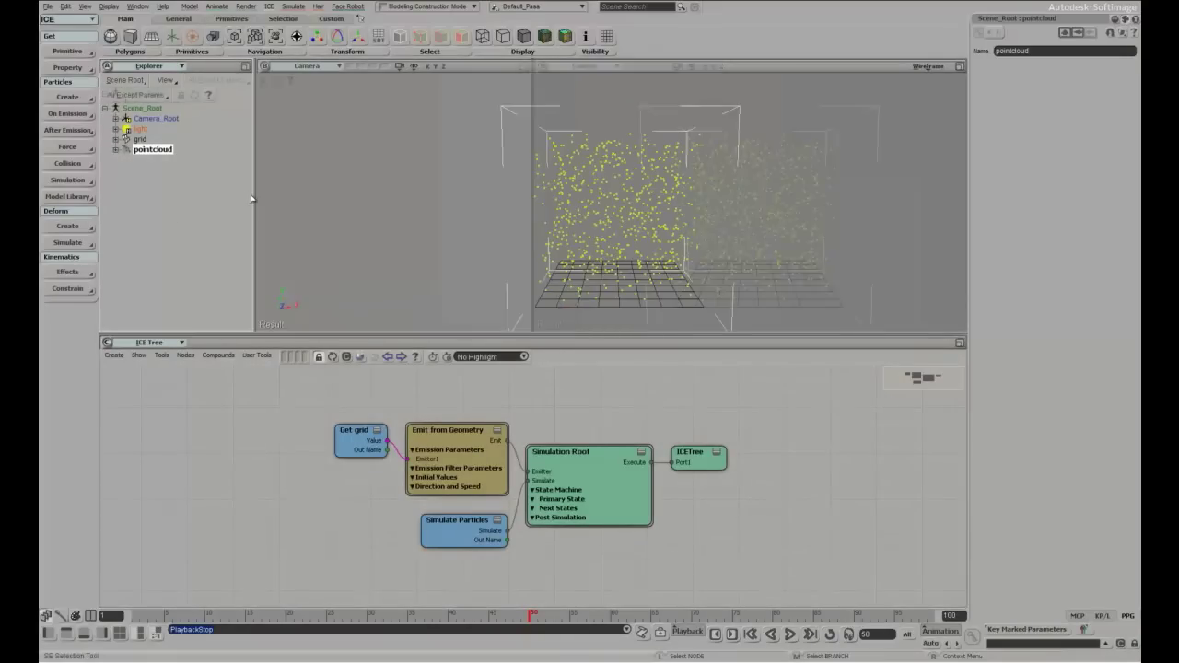
Set the Emit from Geometry node's rate to 61.017 and shape to Sphere, and play the simulation from the start
click(461, 445)
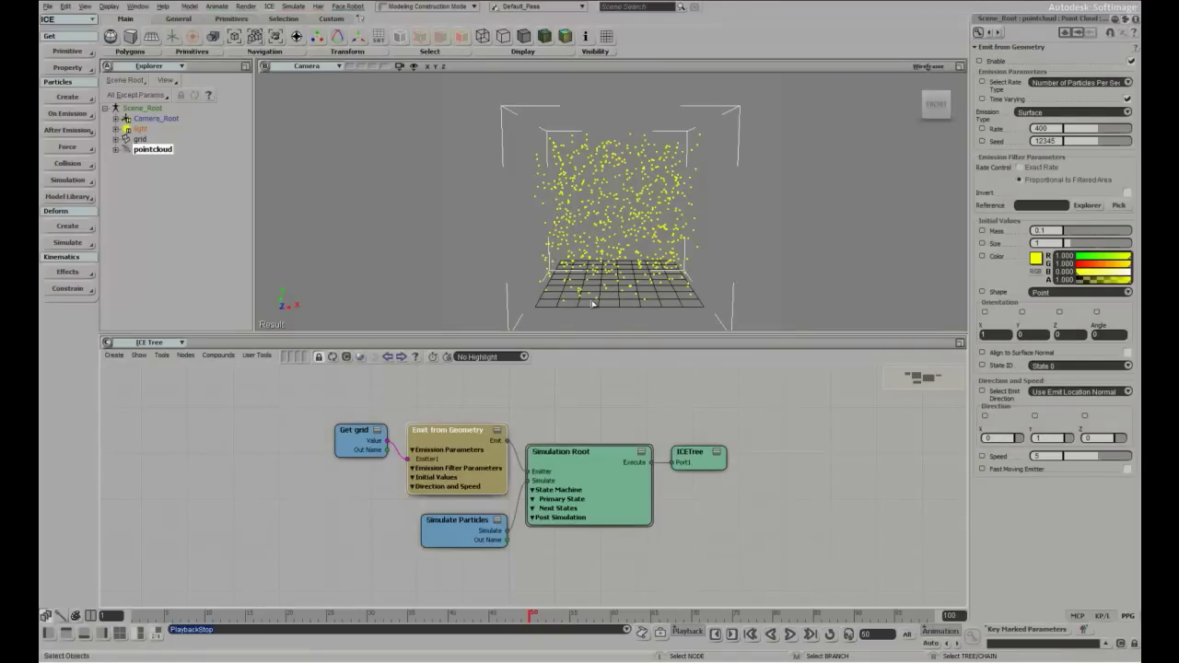
drag(1077, 136, 1068, 136)
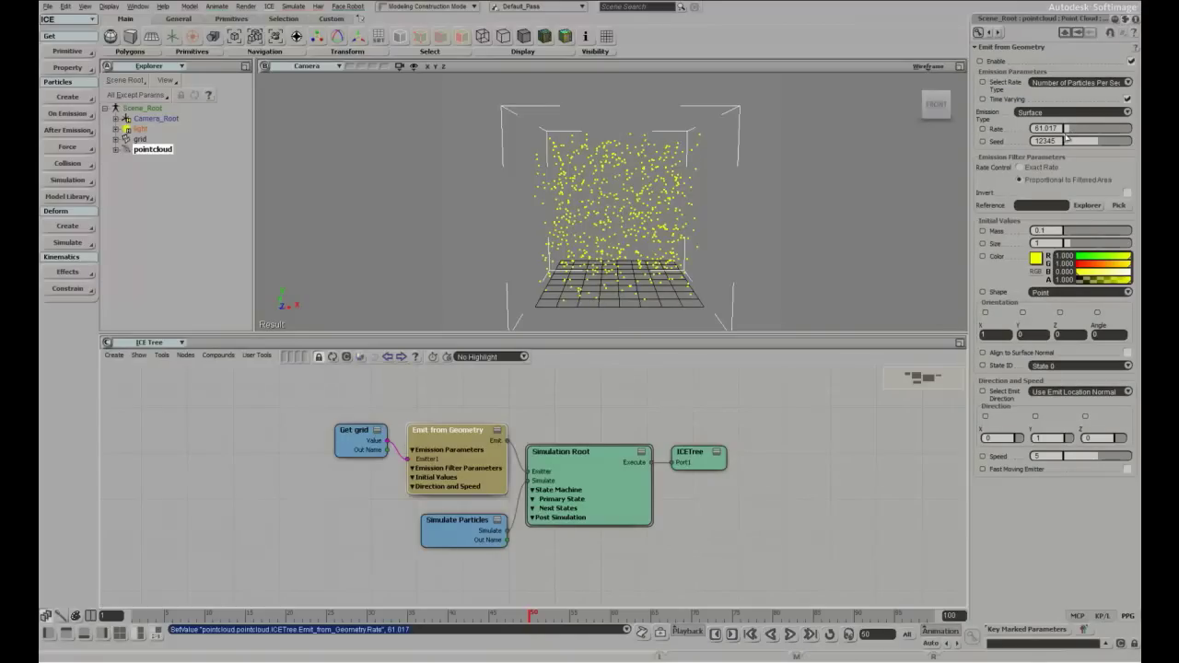
click(1079, 292)
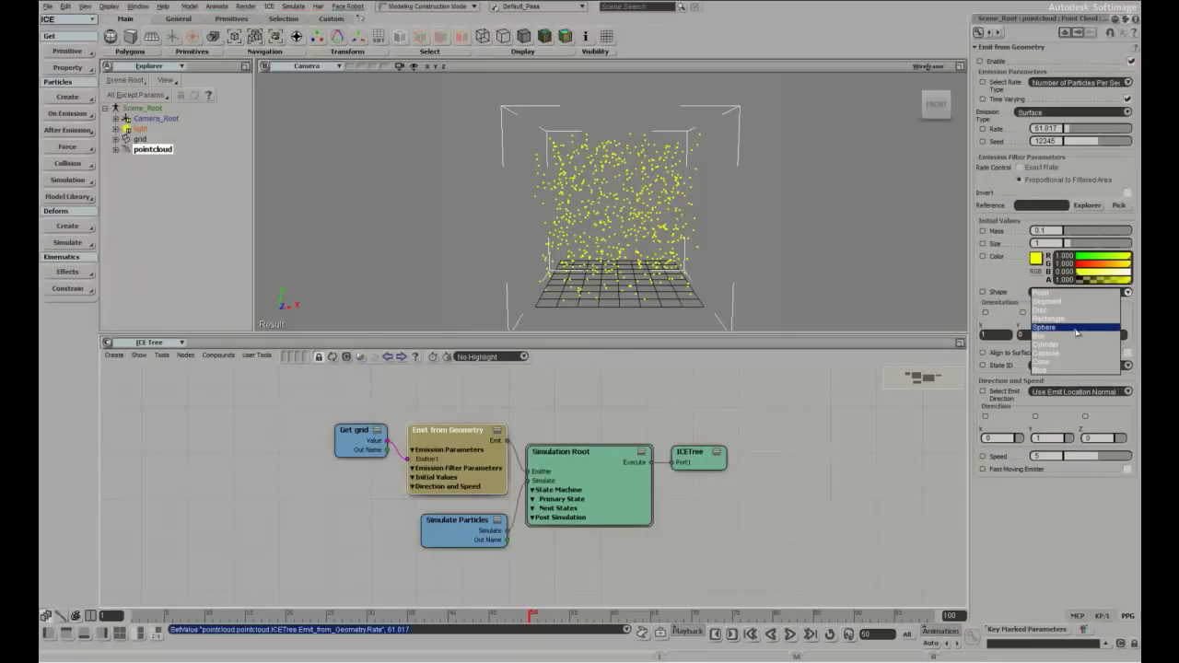
click(1076, 329)
click(798, 636)
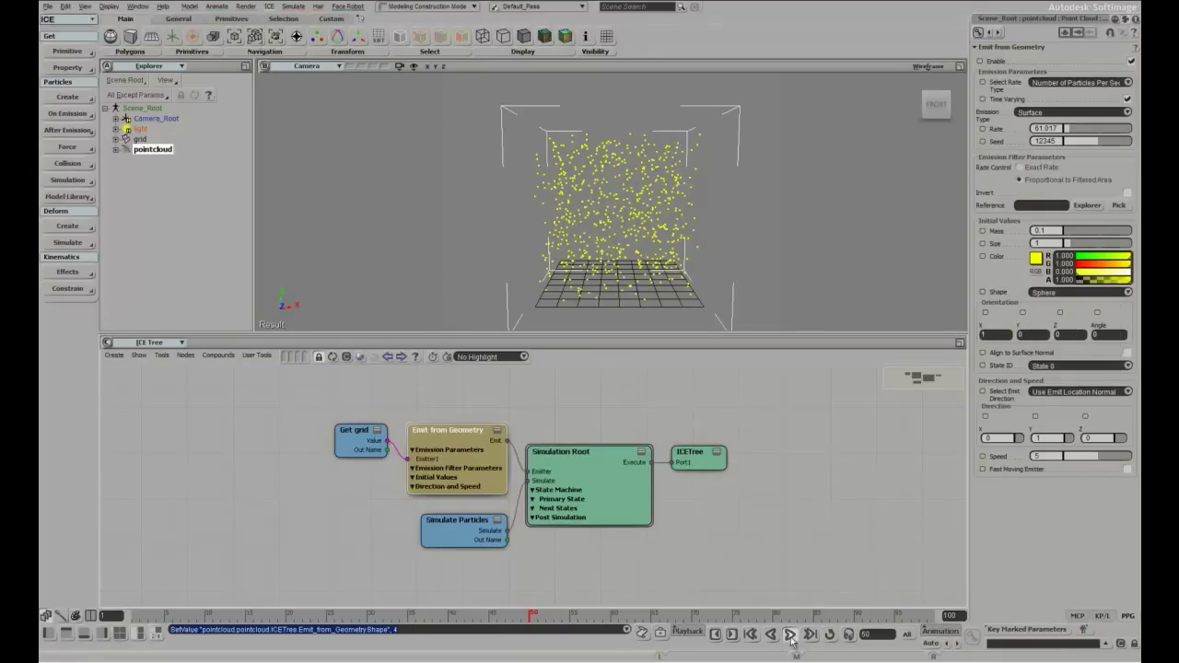
scroll(783, 287, down, 4)
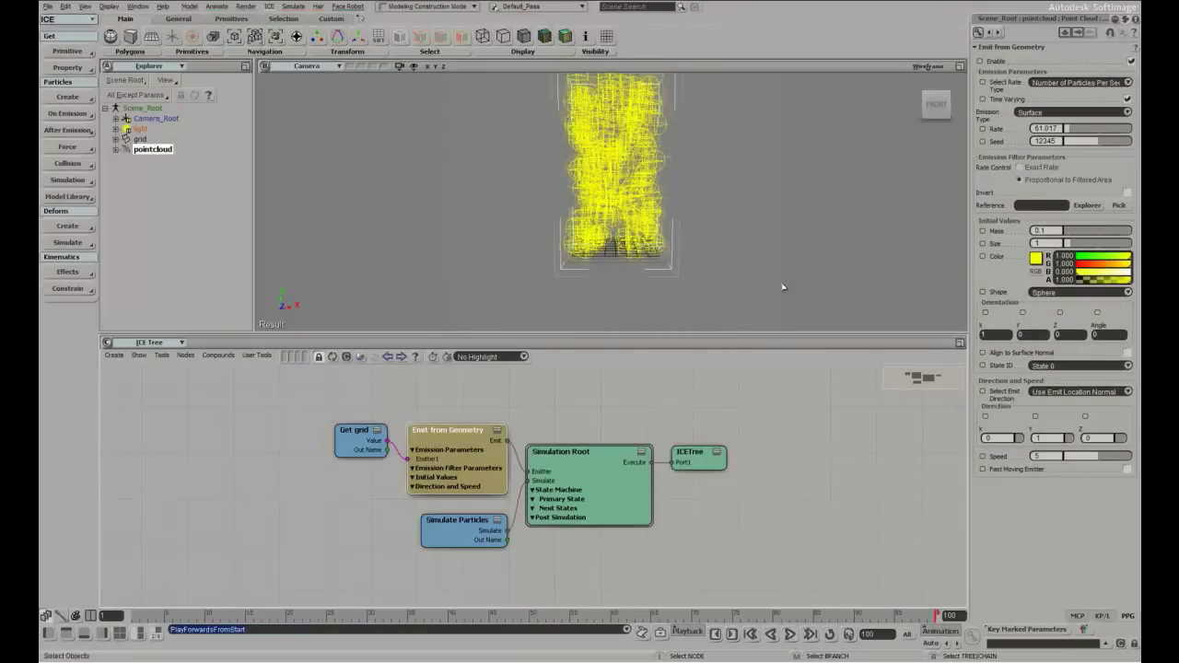
key(z)
drag(713, 281, 707, 321)
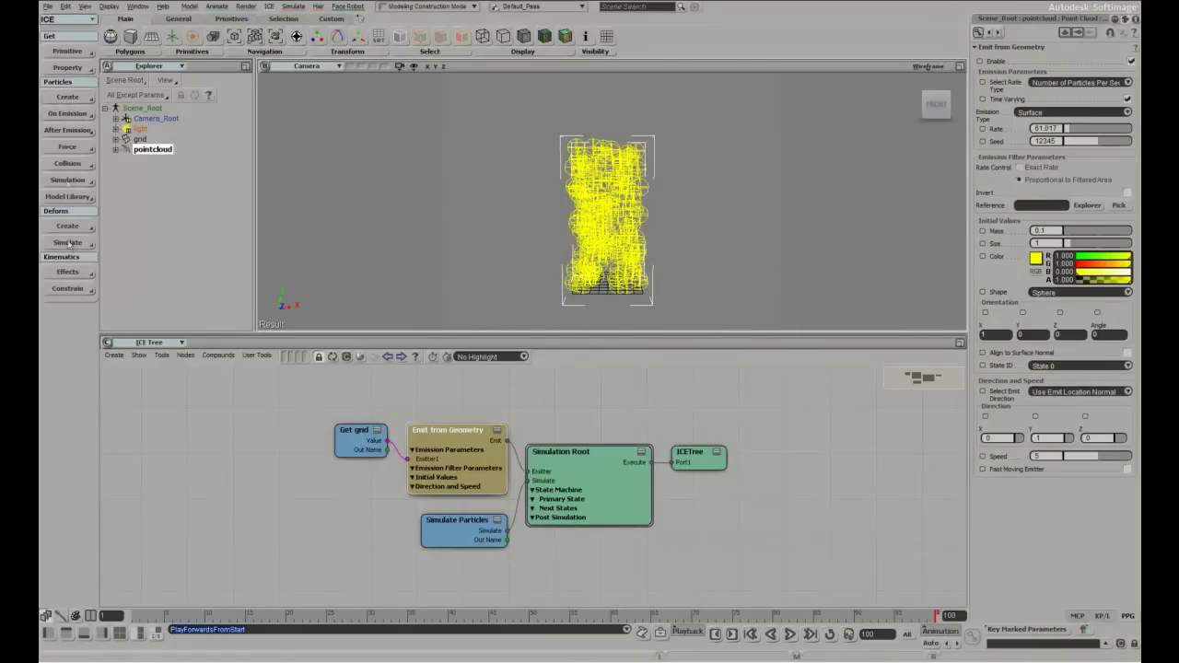
Compare the section headings of the particle creation menu with the AddItem and SetBackgroundColor lines in the menu-building script
click(65, 98)
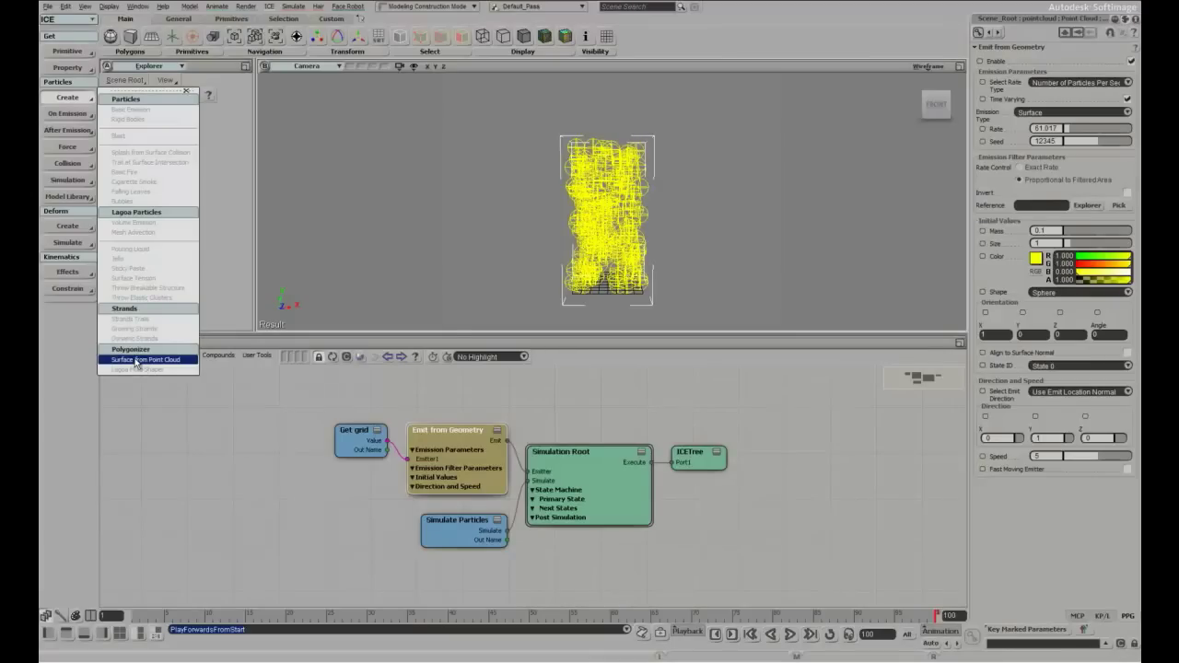
click(444, 265)
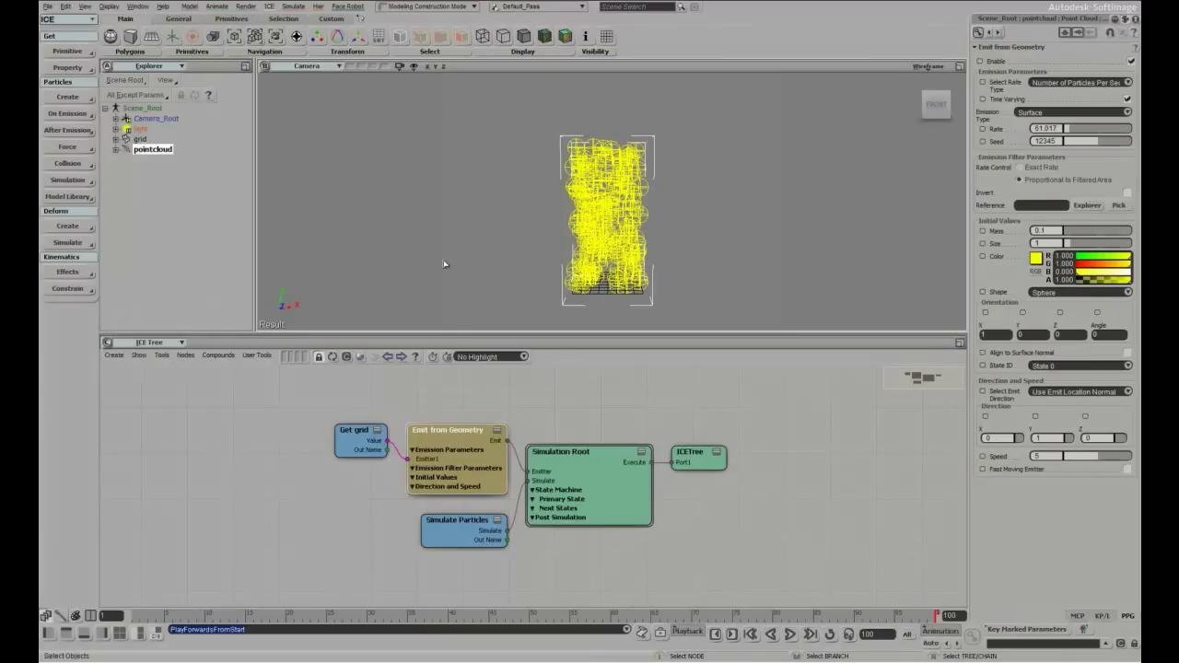
click(641, 632)
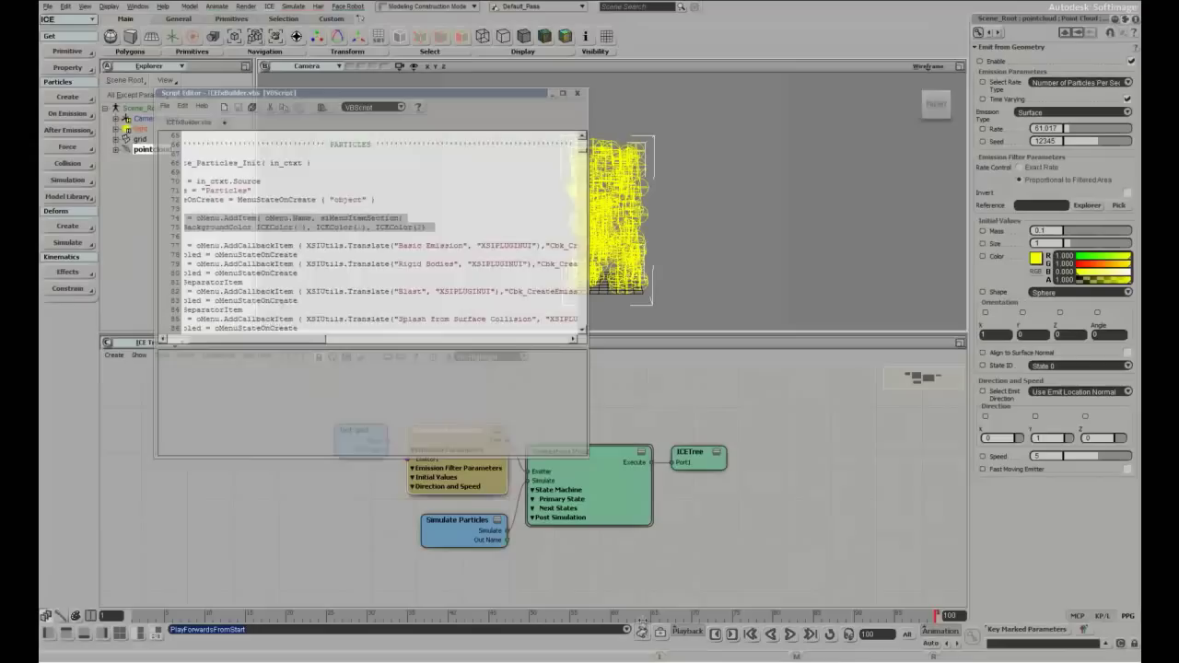
drag(308, 339, 232, 340)
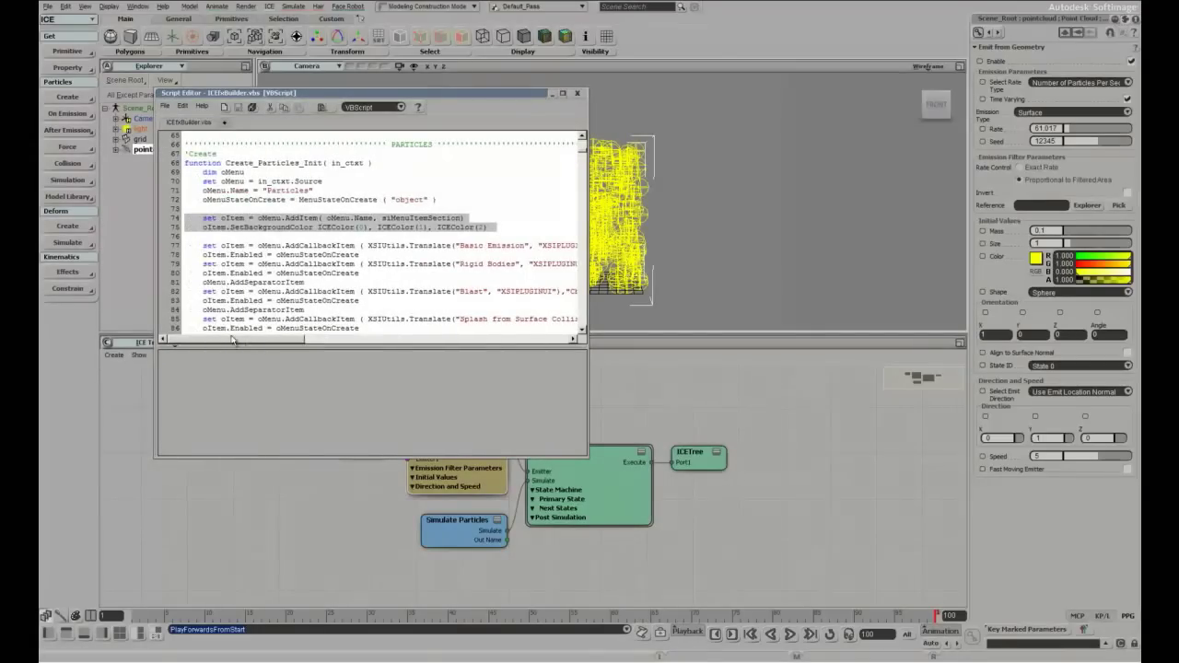
click(67, 99)
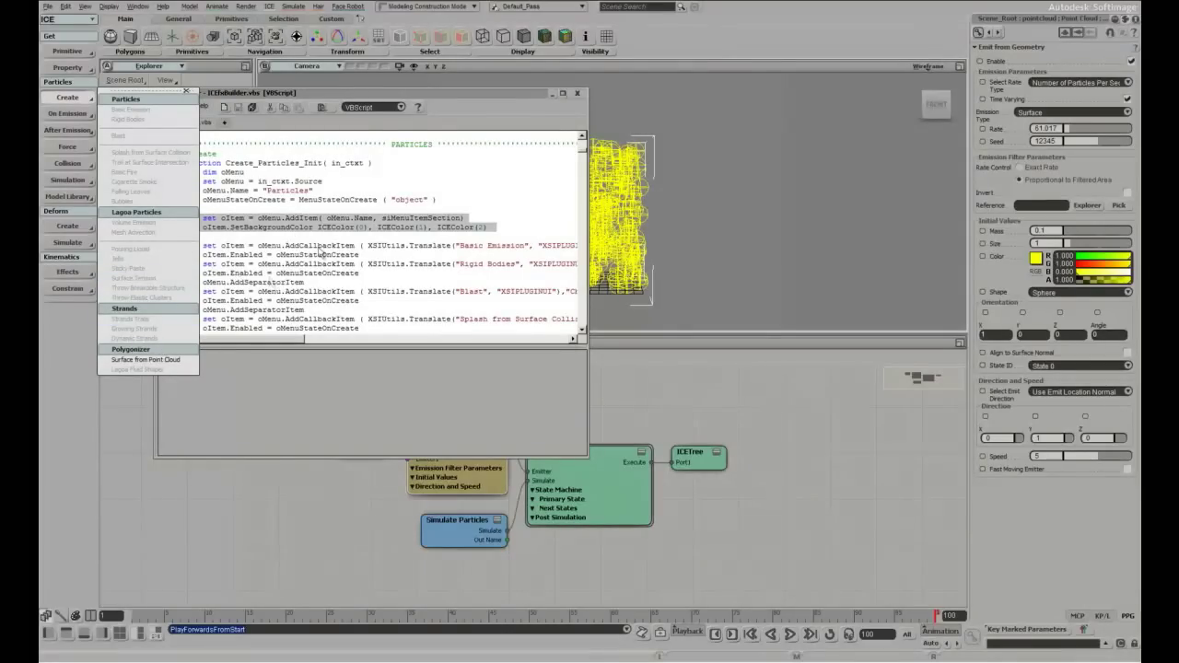
click(319, 249)
double_click(268, 229)
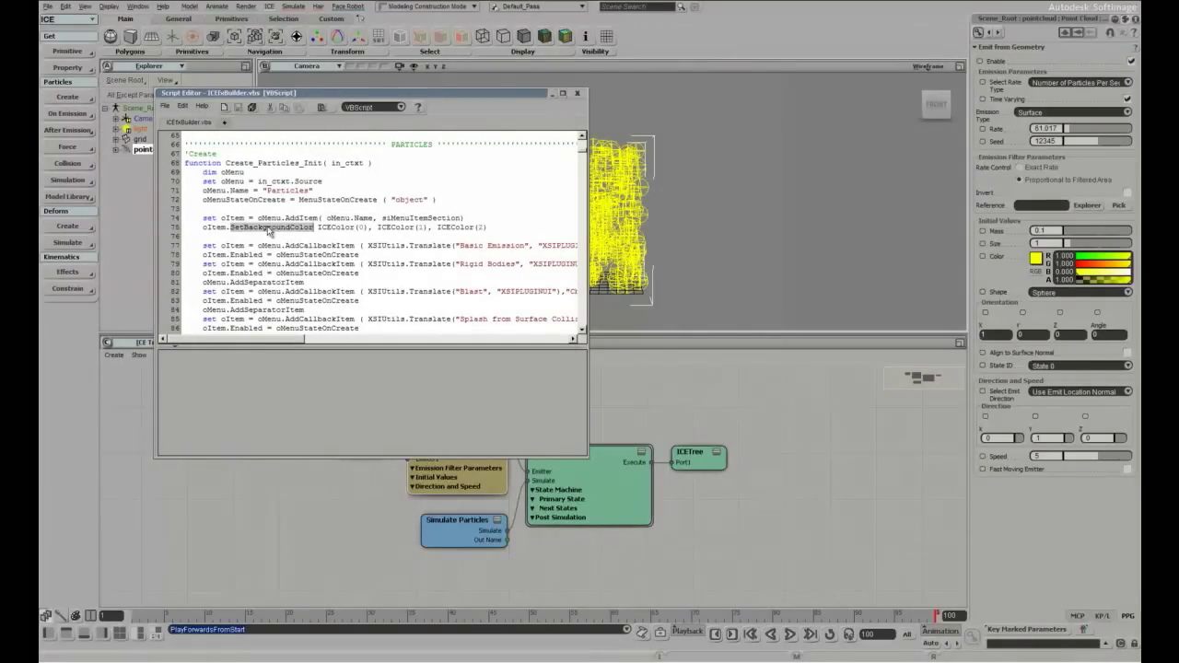
click(67, 99)
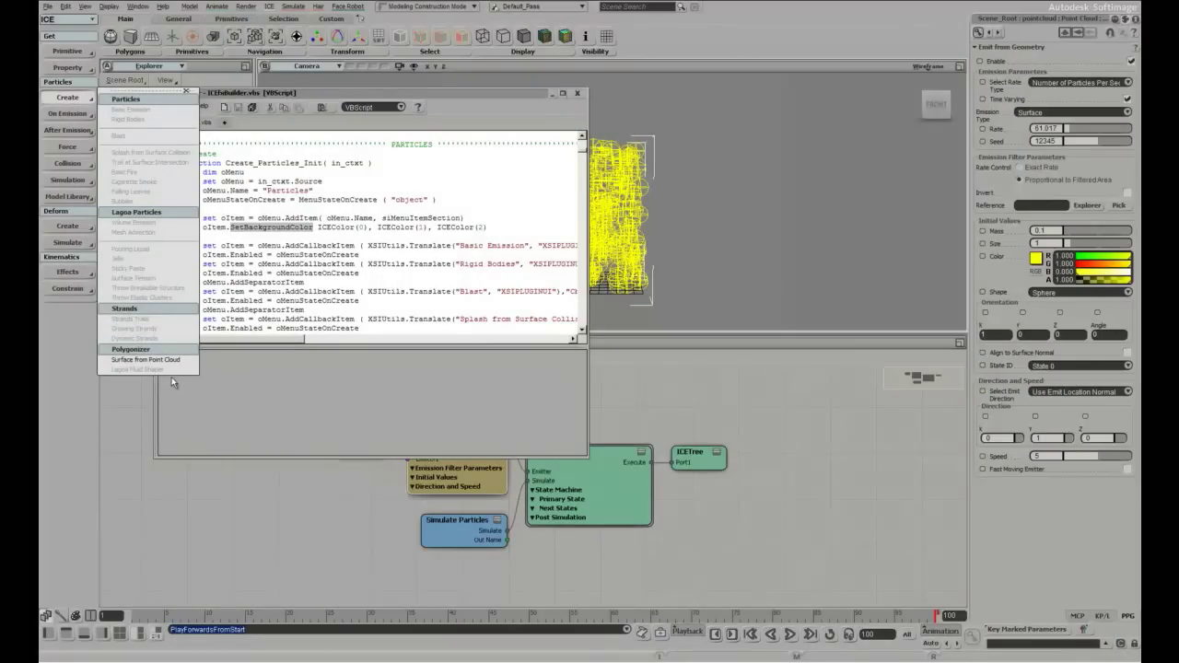
click(272, 247)
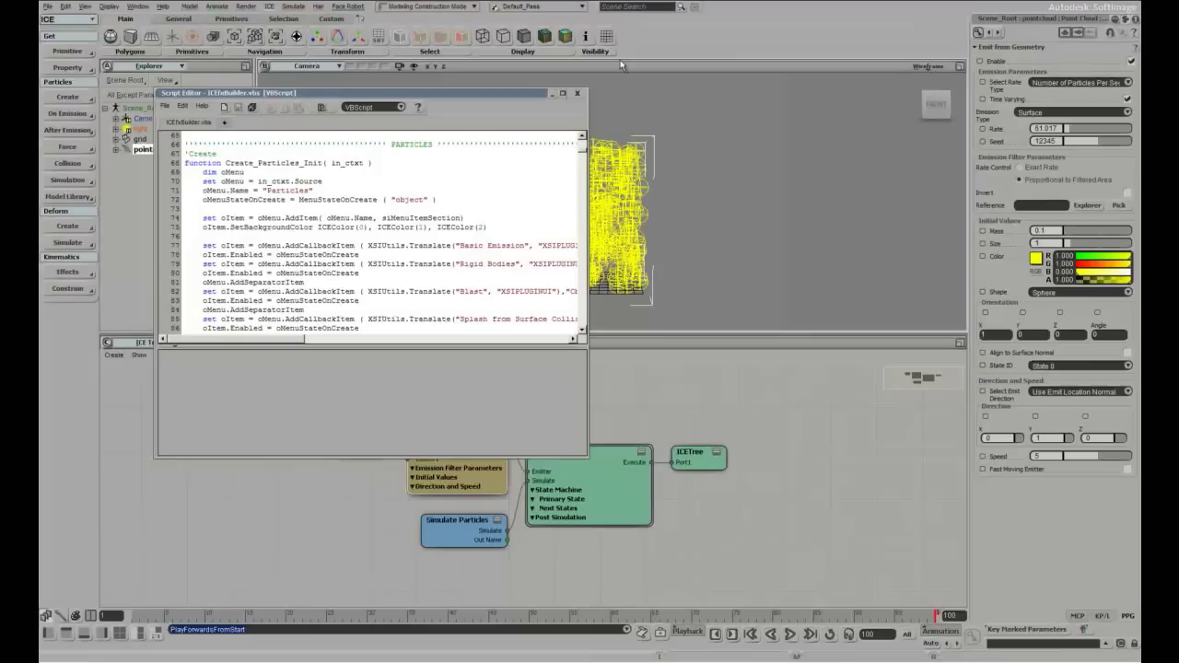
click(576, 93)
Detach the On Emission command list as a floating palette
click(67, 97)
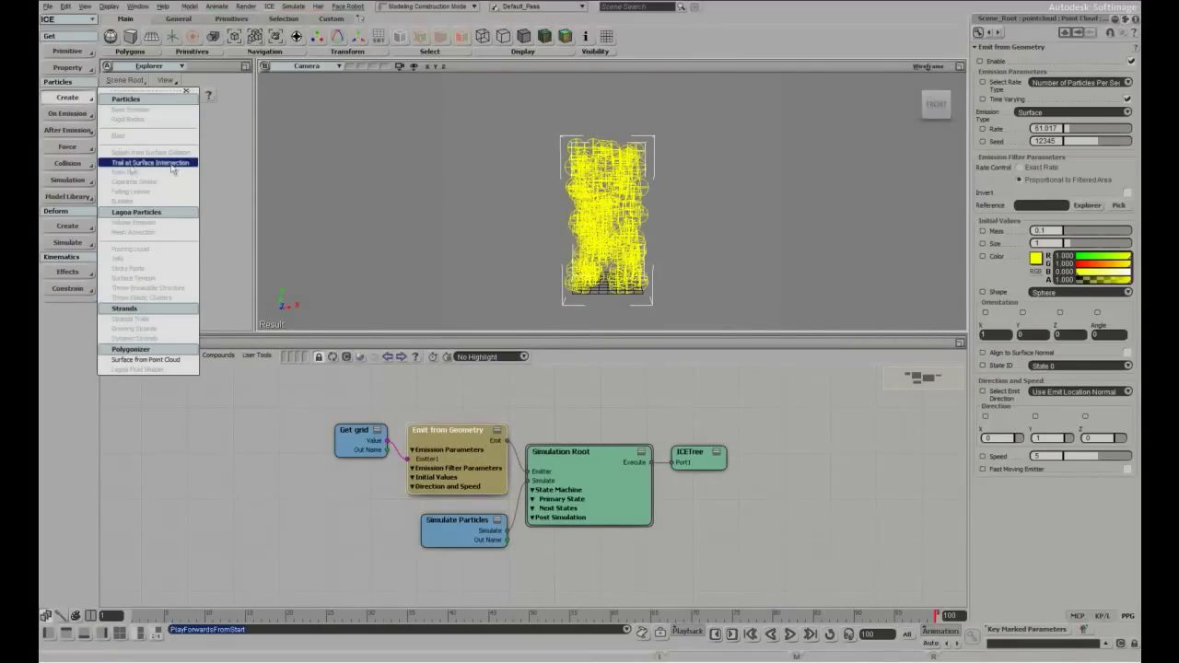
click(68, 116)
click(166, 110)
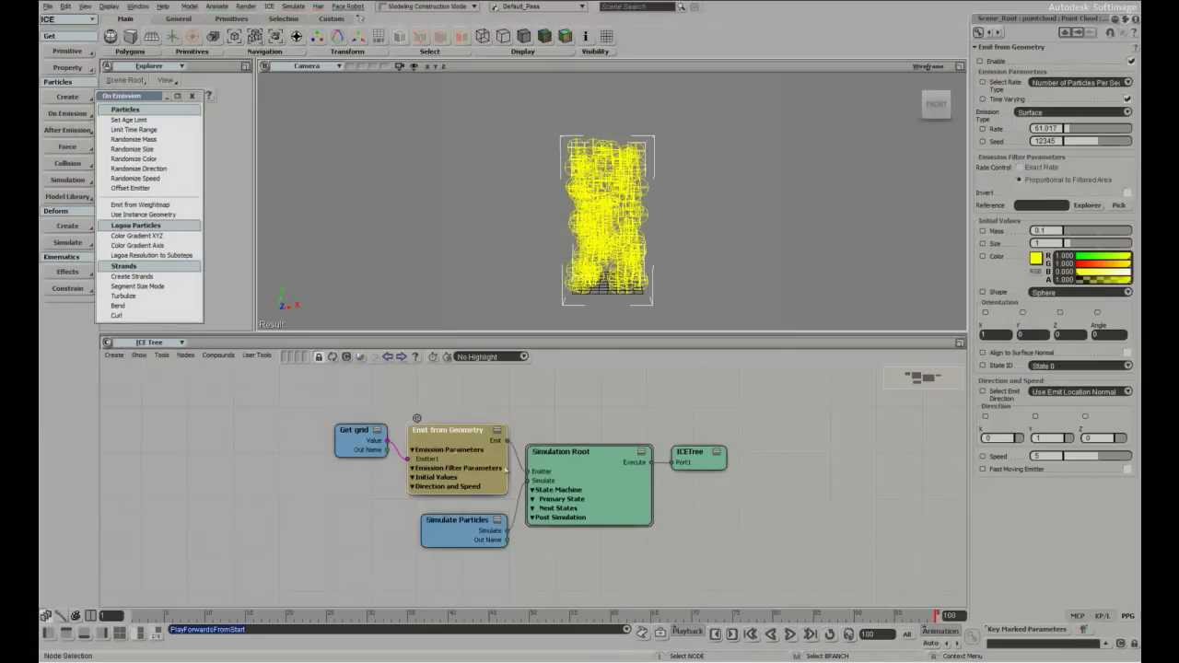
Spread out the Get grid, Emit from Geometry, Simulate Particles, Simulation Root and ICETree nodes in the ICE Tree
middle_drag(579, 492, 623, 480)
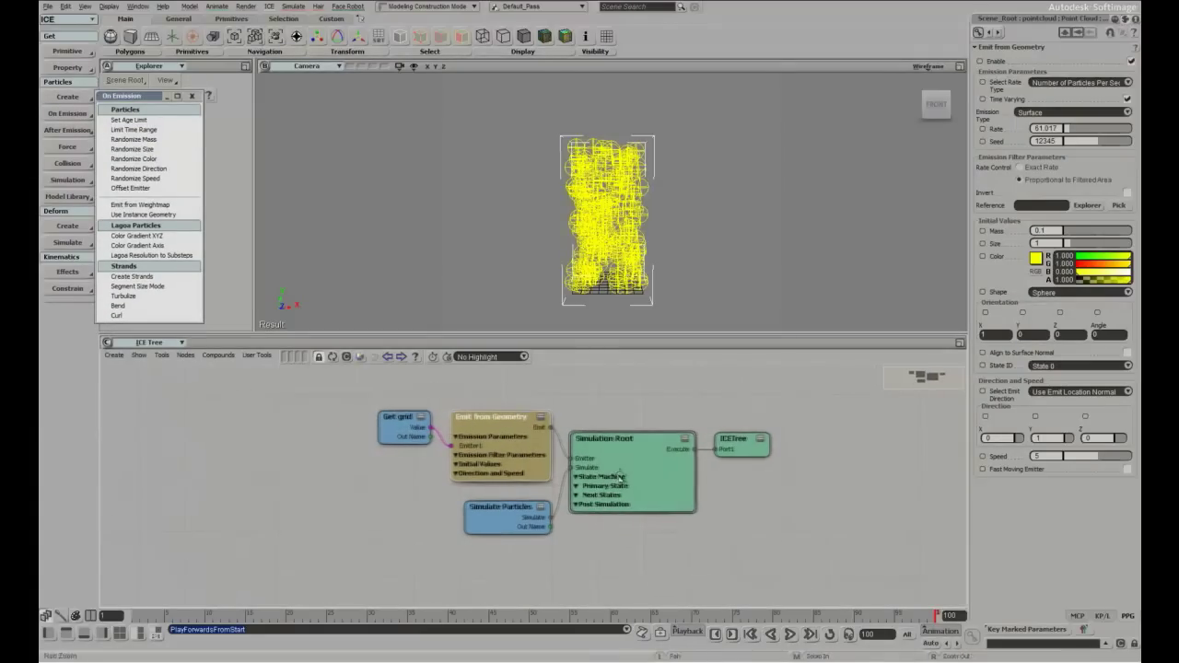
drag(492, 453, 487, 437)
drag(391, 423, 359, 402)
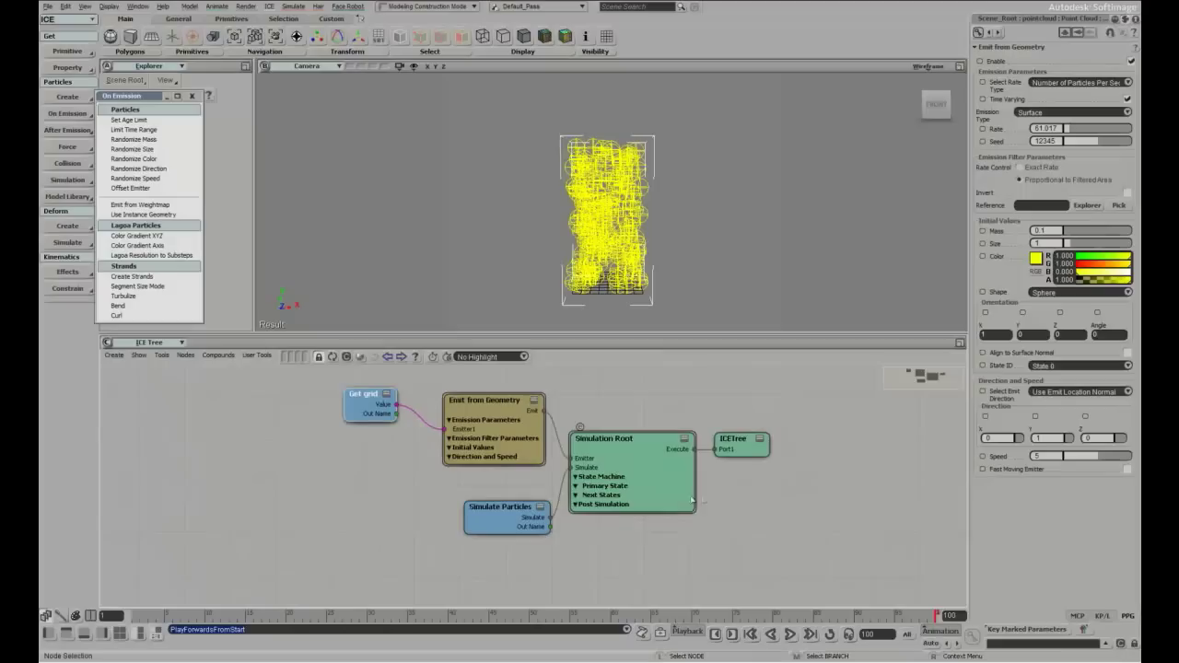
drag(606, 440, 631, 420)
click(515, 527)
drag(515, 527, 517, 550)
drag(751, 438, 834, 432)
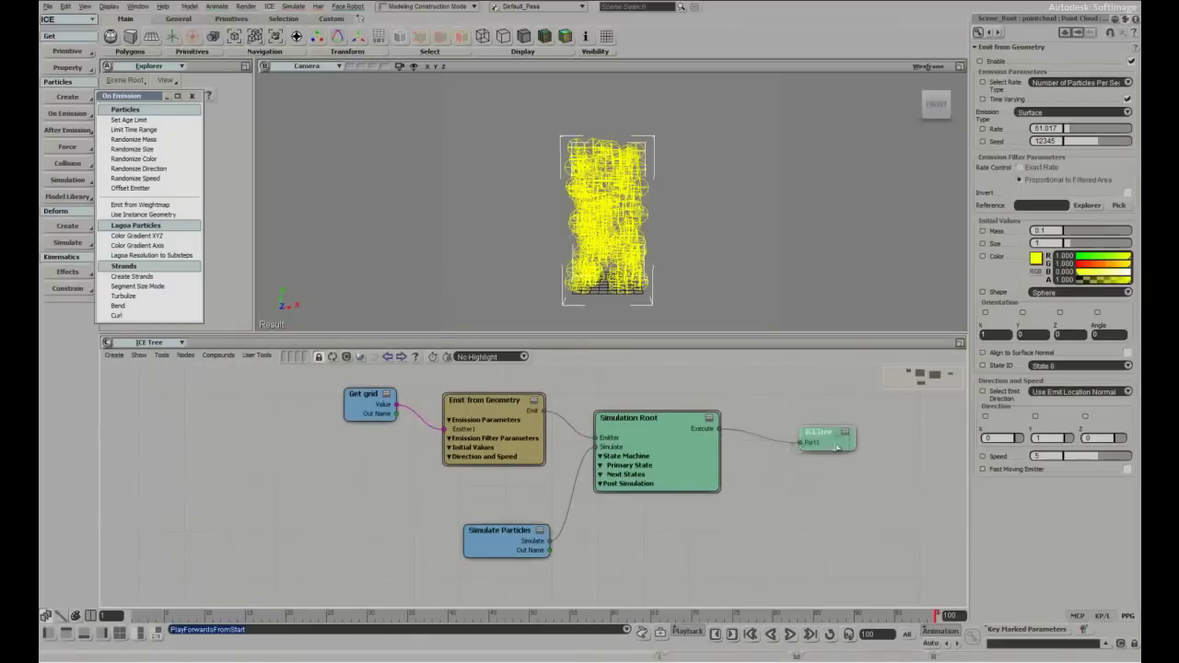
drag(658, 436, 688, 456)
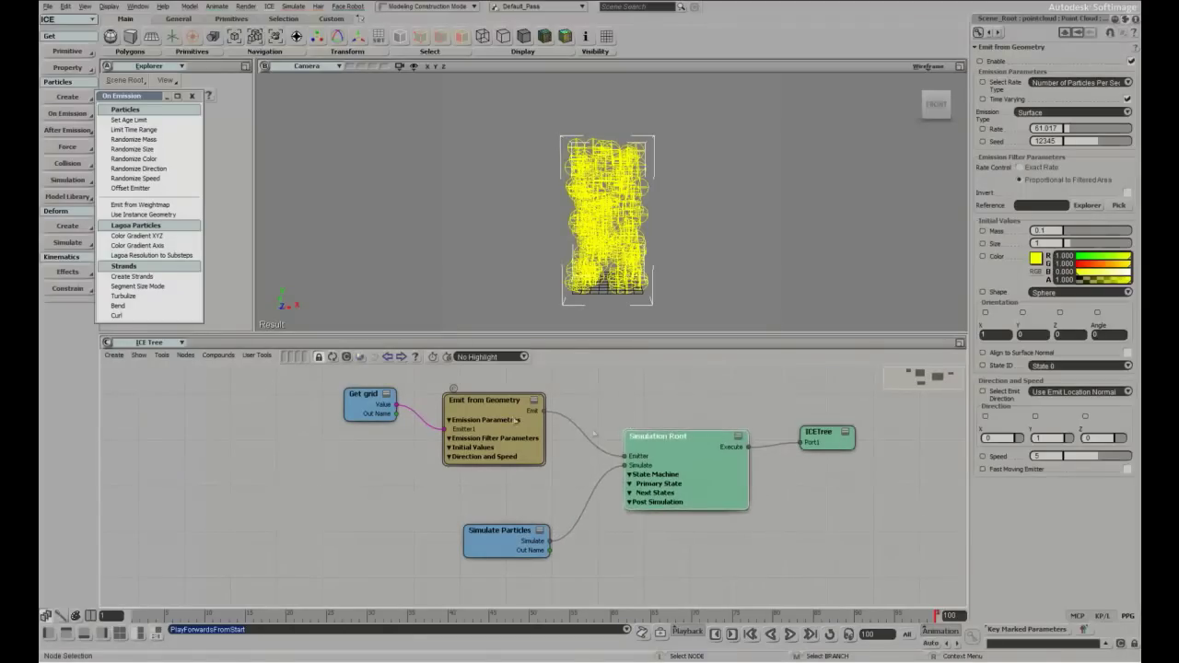
mouse_move(492, 418)
mouse_down()
mouse_move(571, 413)
mouse_move(502, 407)
mouse_up()
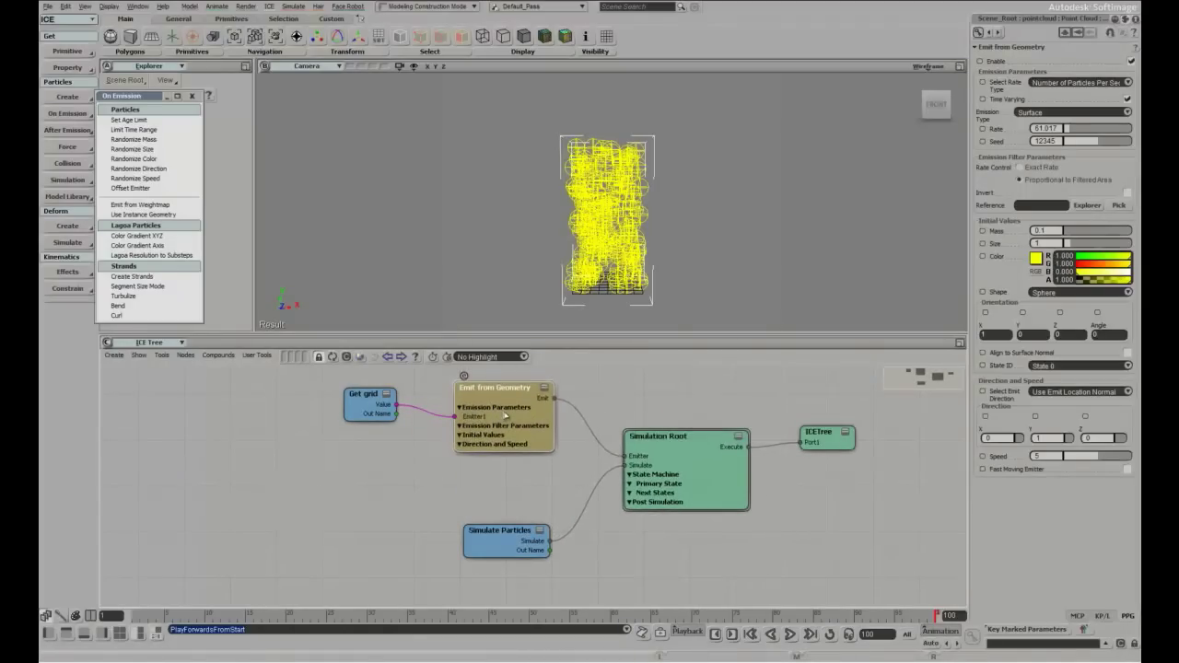
Add Randomize Size to the Emit from Geometry node and place the Randomize Around Value node below Get grid
drag(125, 98, 169, 128)
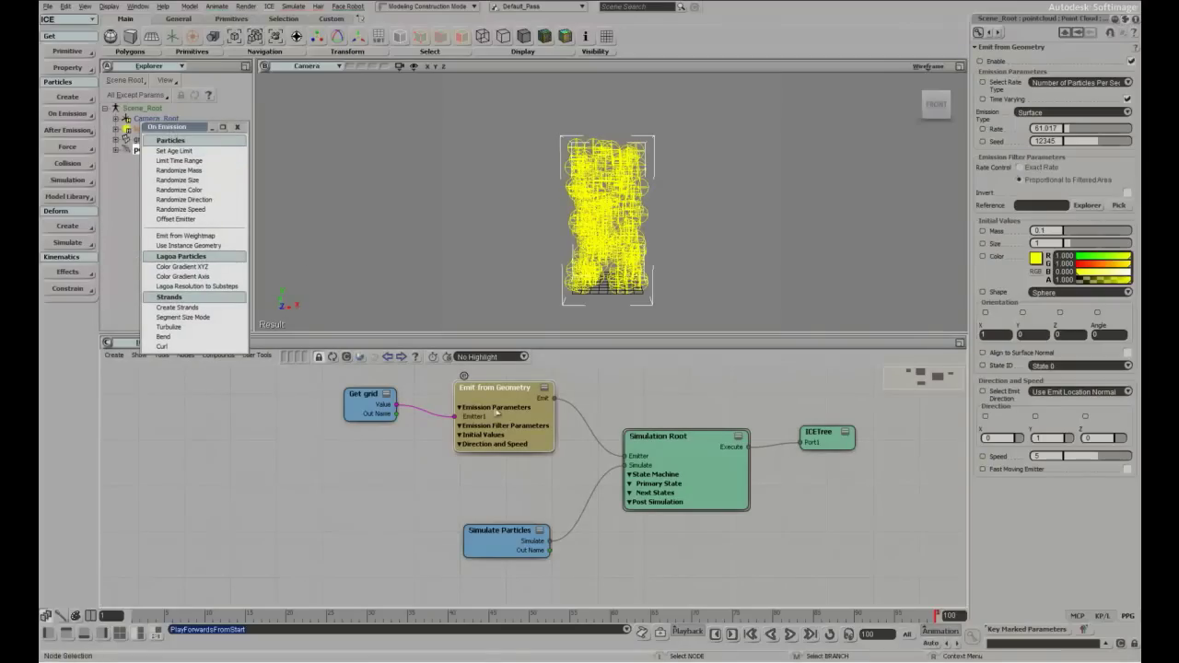
click(184, 179)
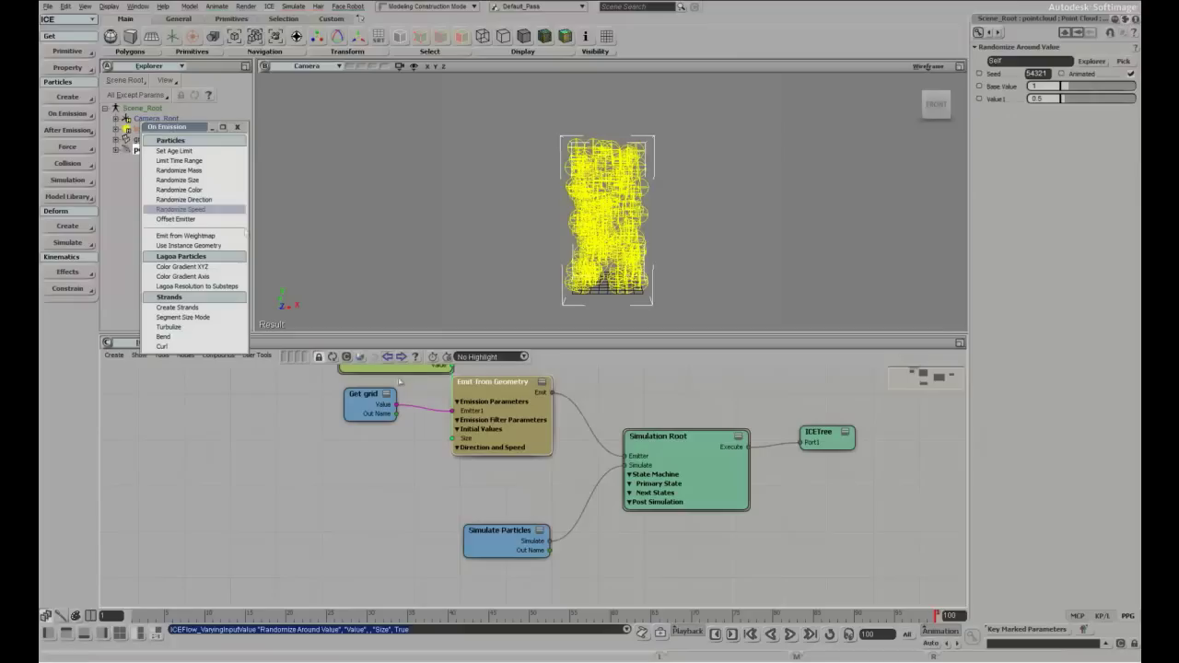
drag(415, 371, 347, 445)
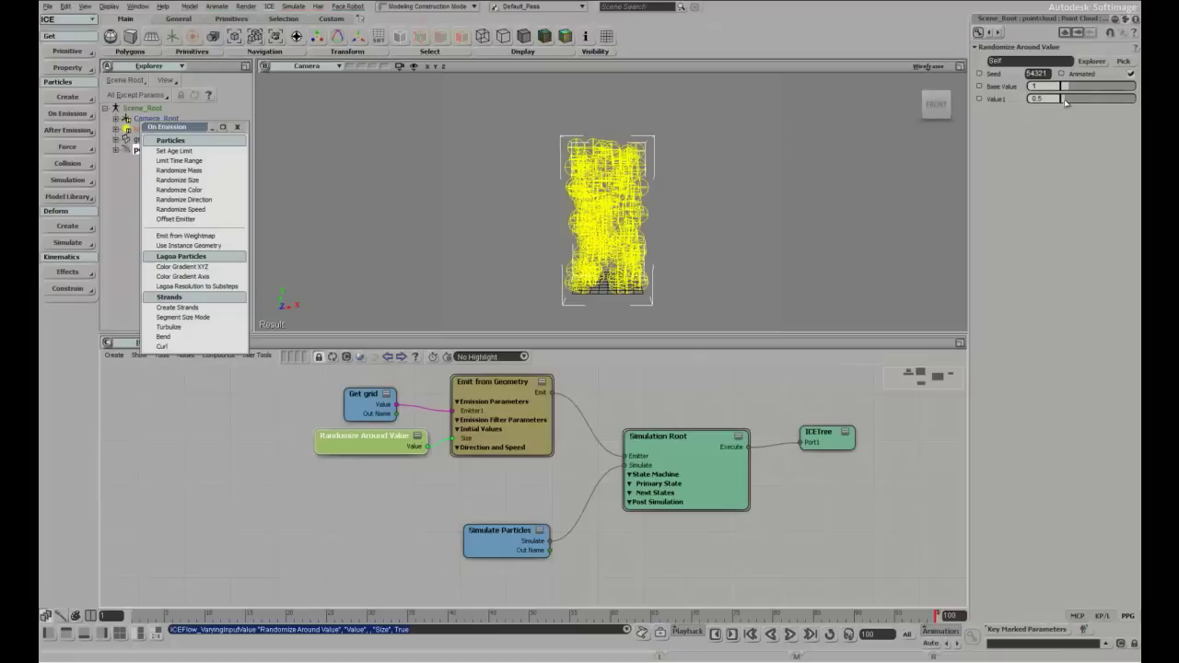
Set the size randomization's Value1 to 0.462 and the Emit from Geometry rate to 13.441, replaying the simulation after each change
drag(1065, 102, 1061, 102)
click(790, 635)
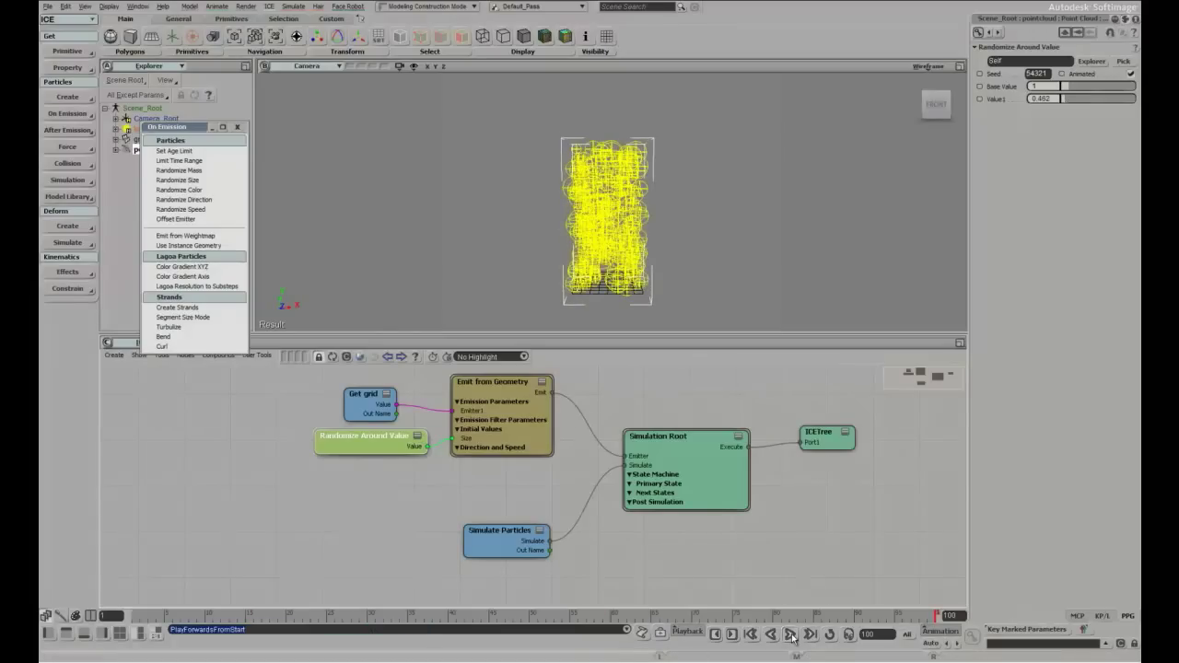
click(497, 403)
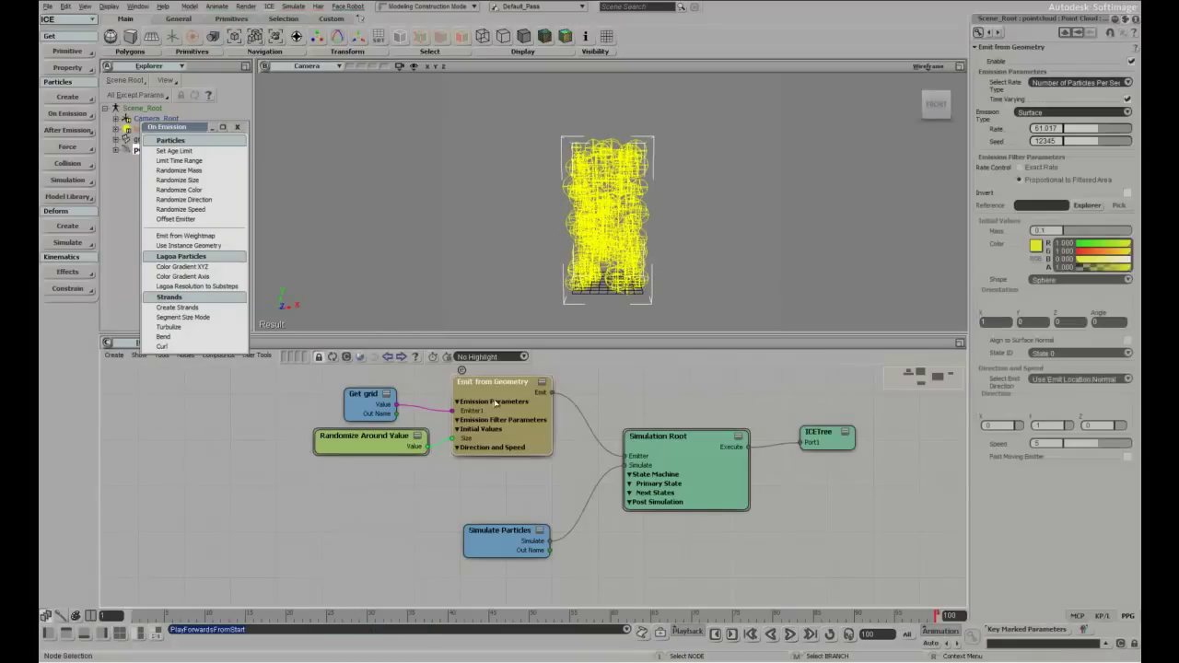
click(791, 634)
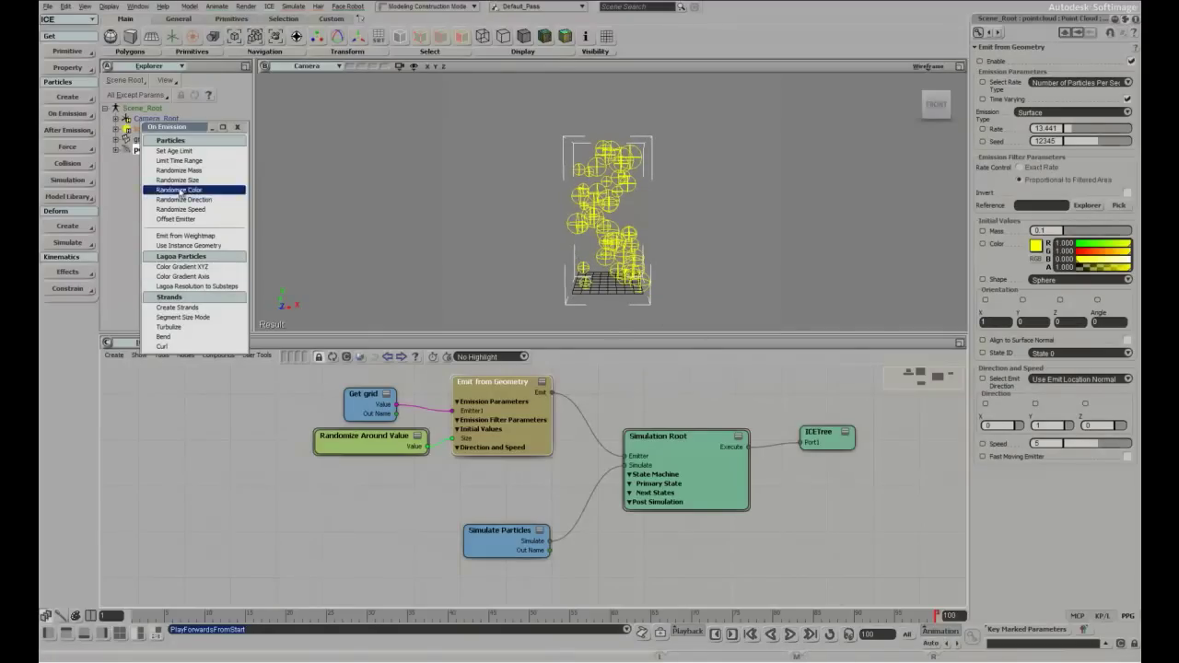
Add Randomize Direction to the Emit from Geometry node, set its End Angle to 46.154 and replay the simulation
click(179, 201)
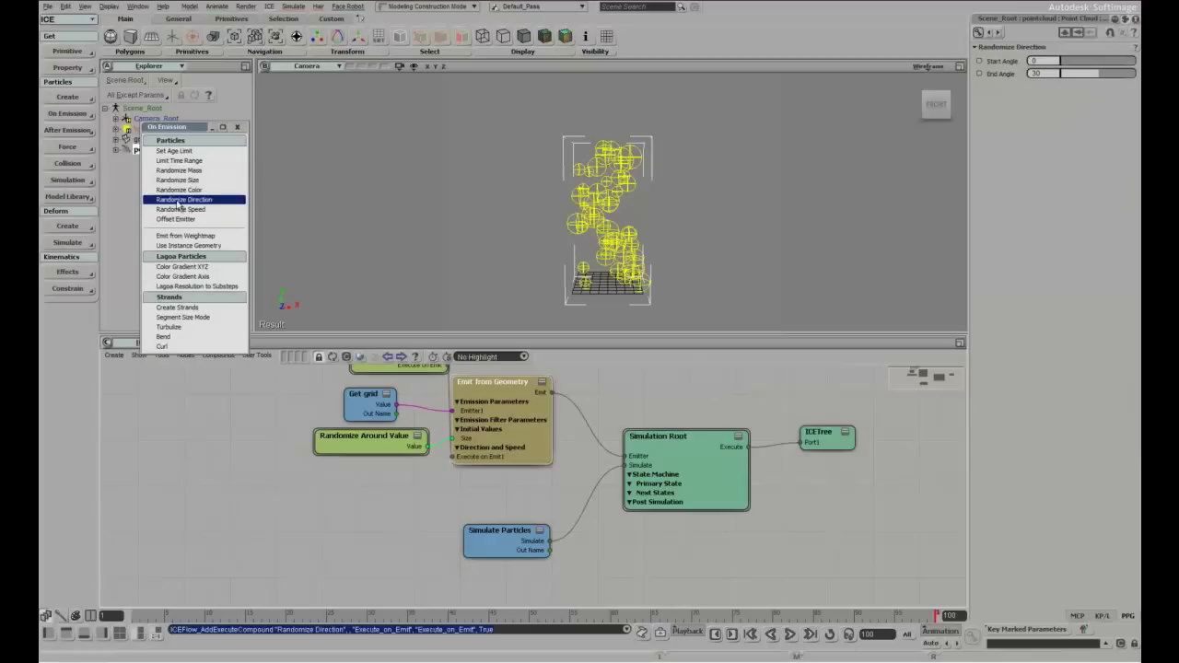
click(1118, 75)
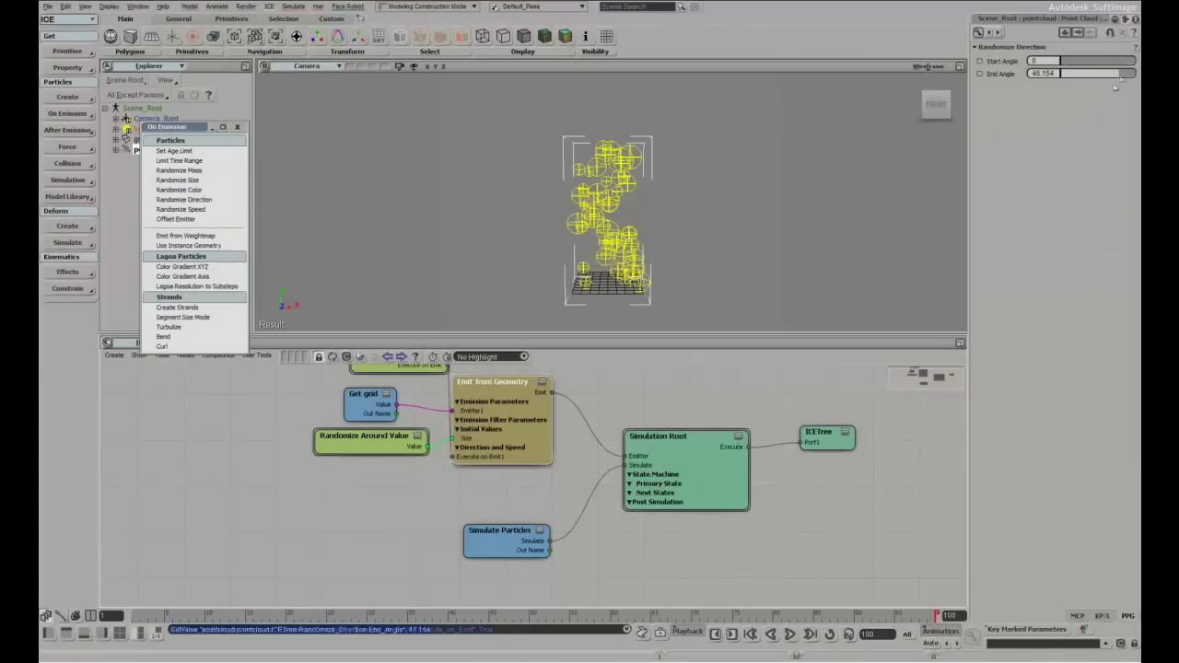
middle_click(789, 635)
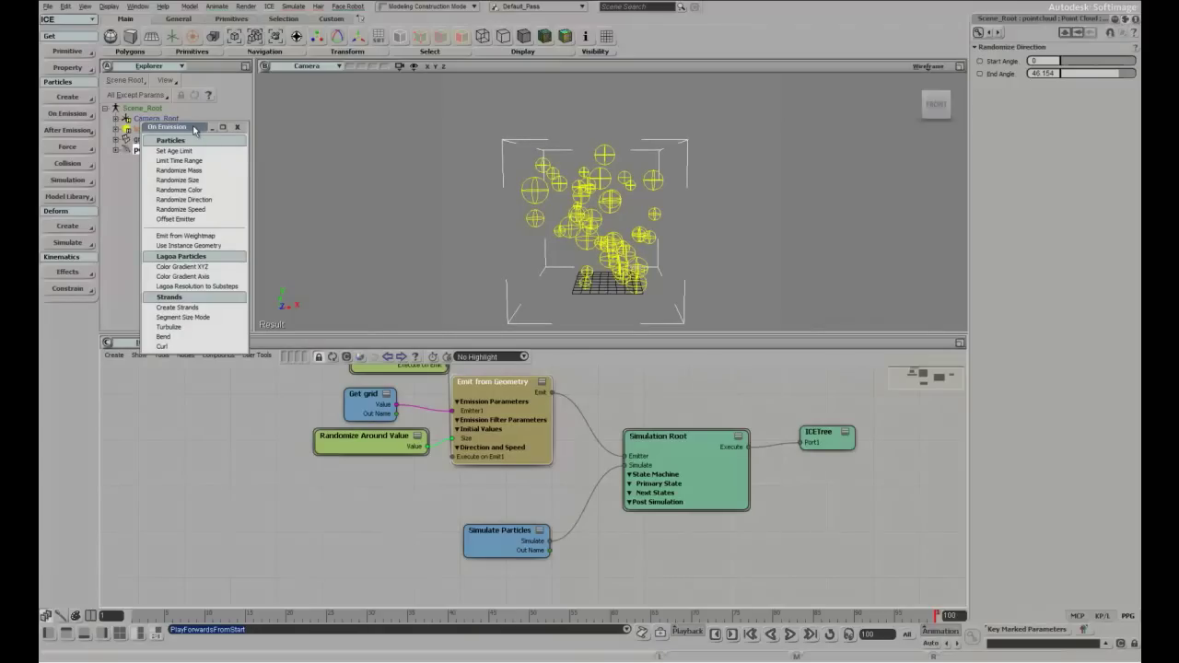
Add Randomize Color to the Emit from Geometry node, replay the simulation and space the two connected nodes apart
click(184, 197)
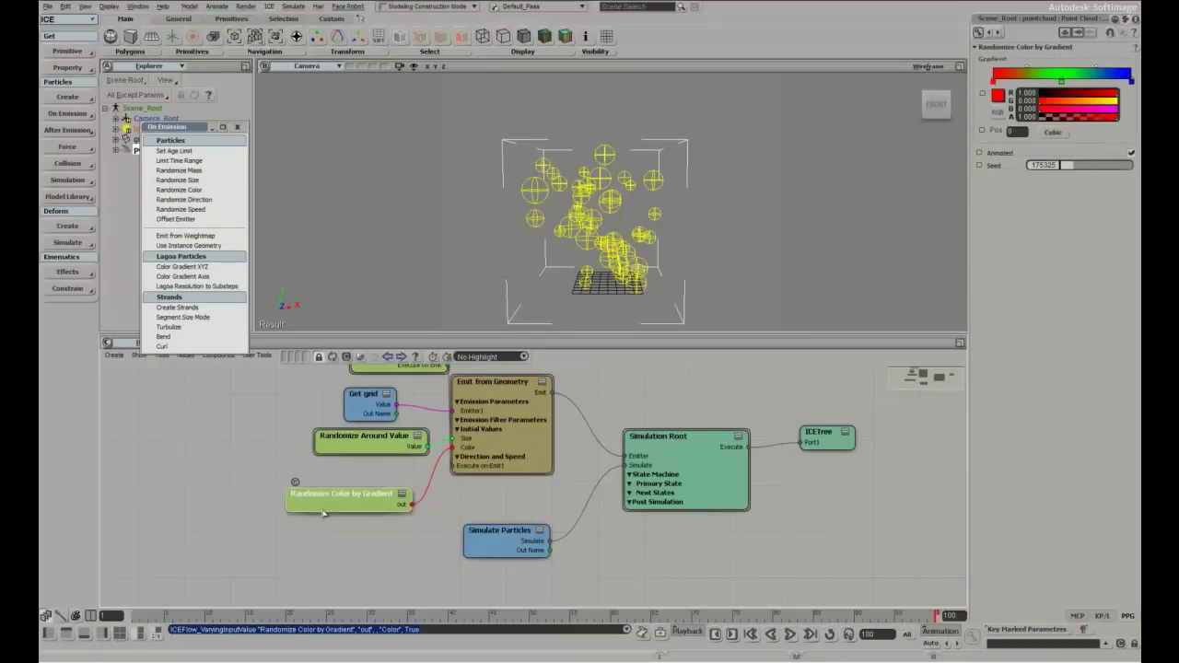
click(323, 513)
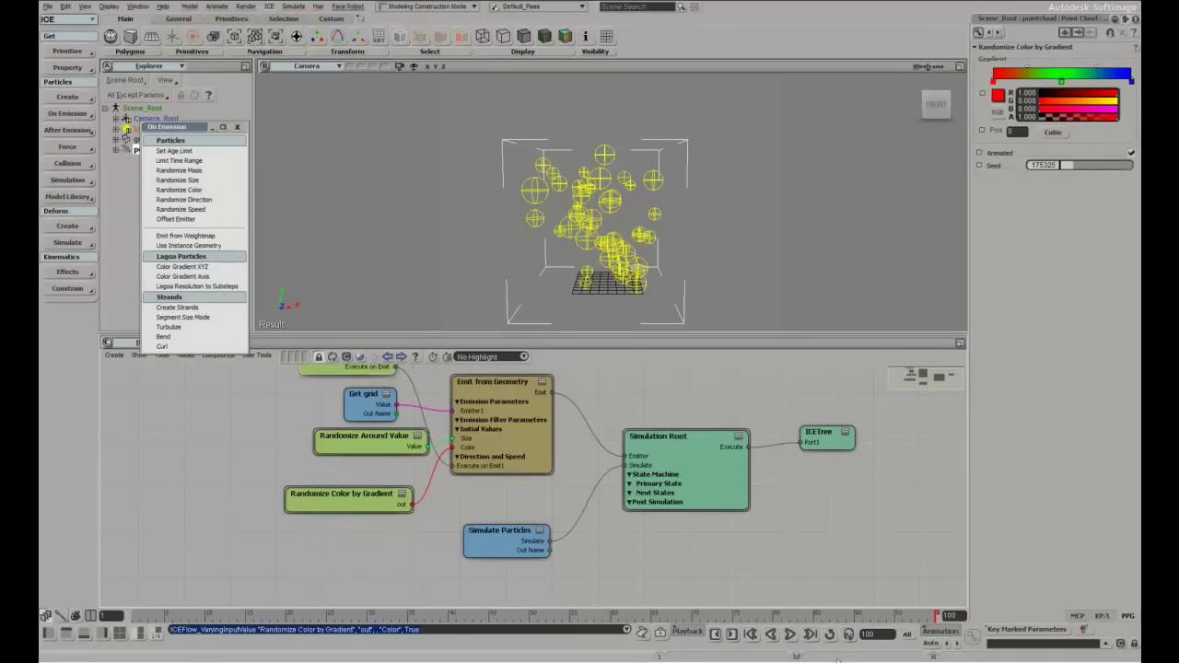
click(789, 635)
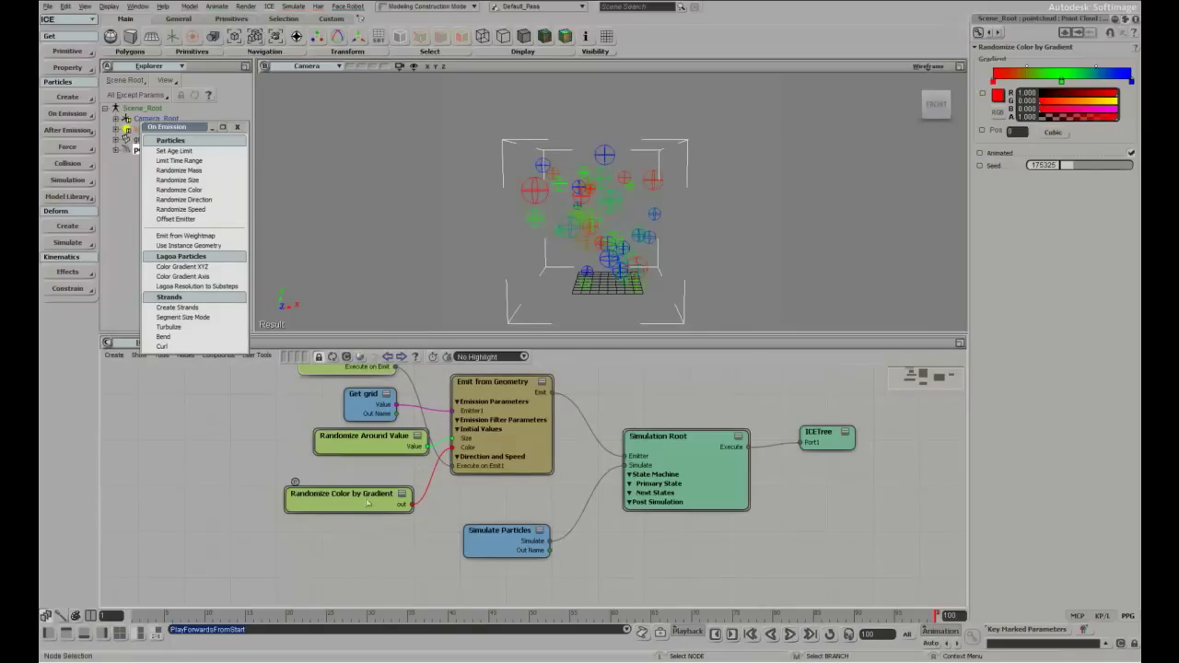
drag(366, 503, 377, 498)
drag(467, 450, 478, 451)
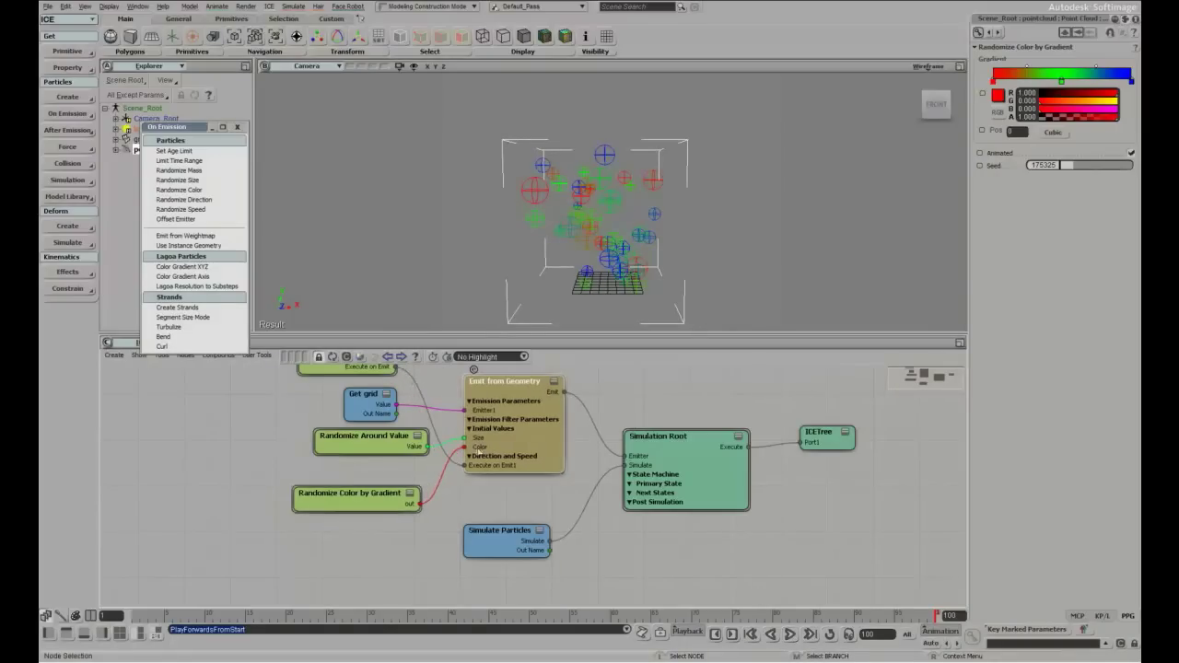
drag(310, 496, 343, 510)
Apply the White to Transparent preset to the Gradient node inside the Randomize Color by Gradient compound and replay the simulation
double_click(313, 494)
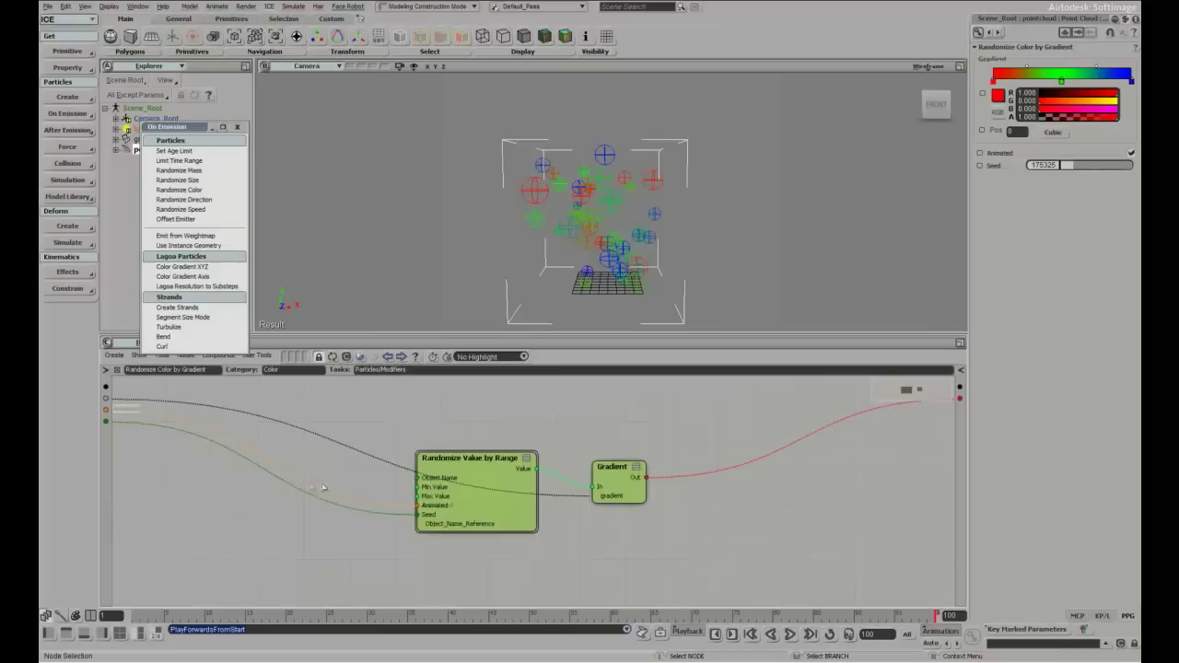
click(615, 479)
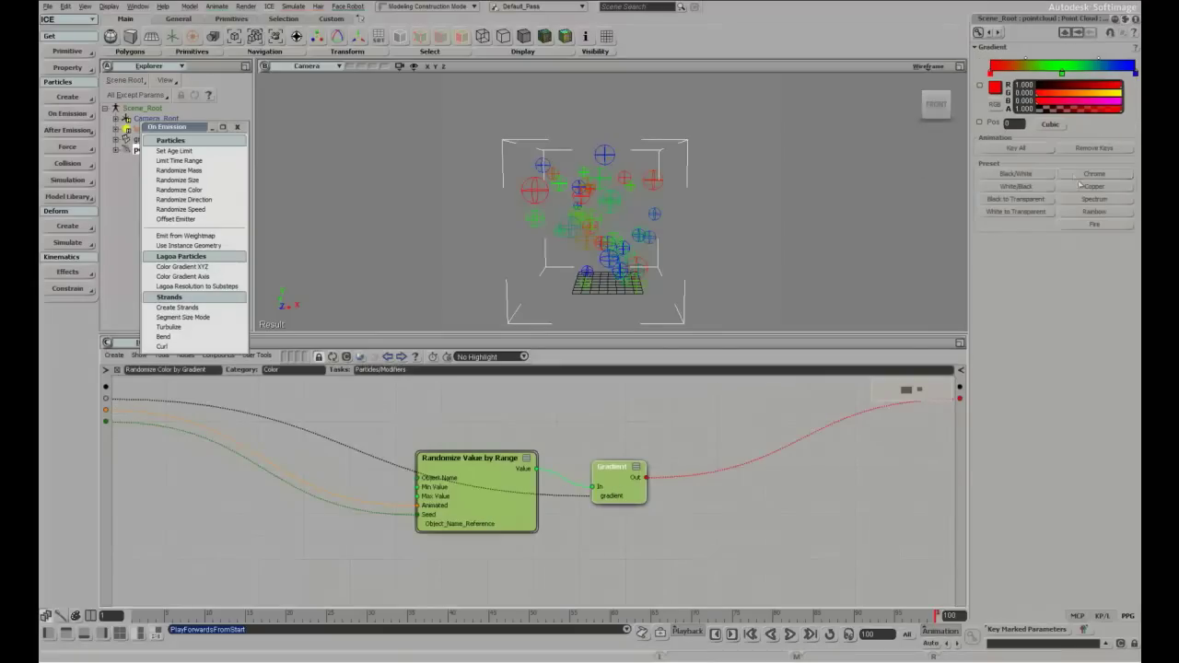
click(1026, 213)
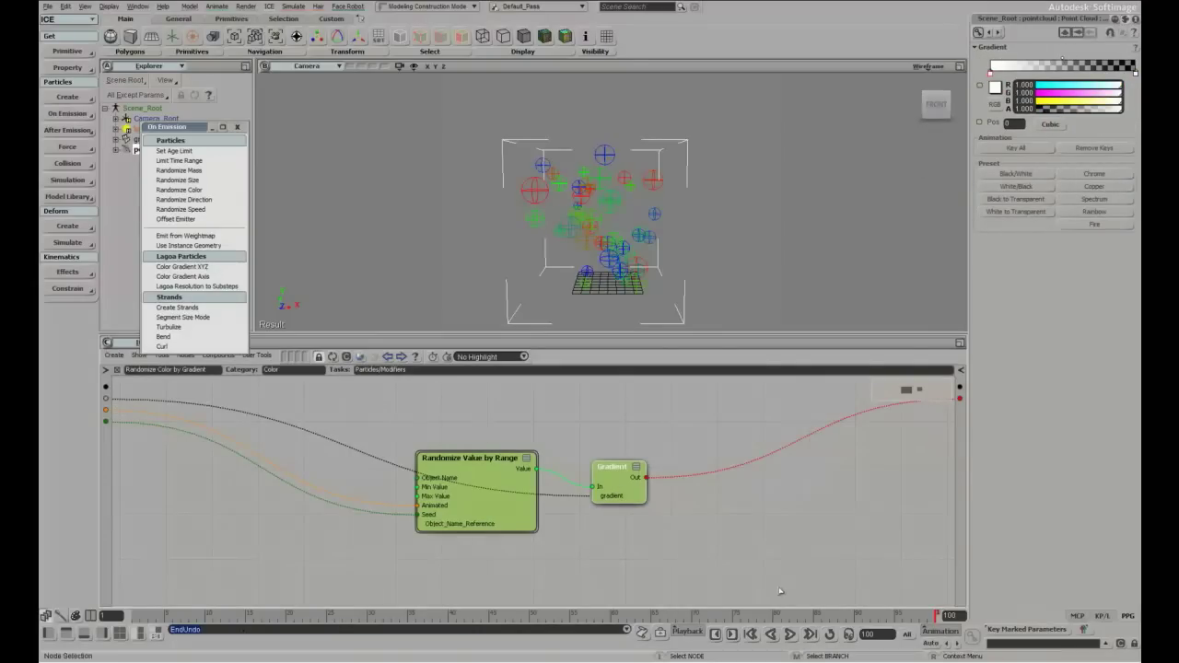
click(789, 635)
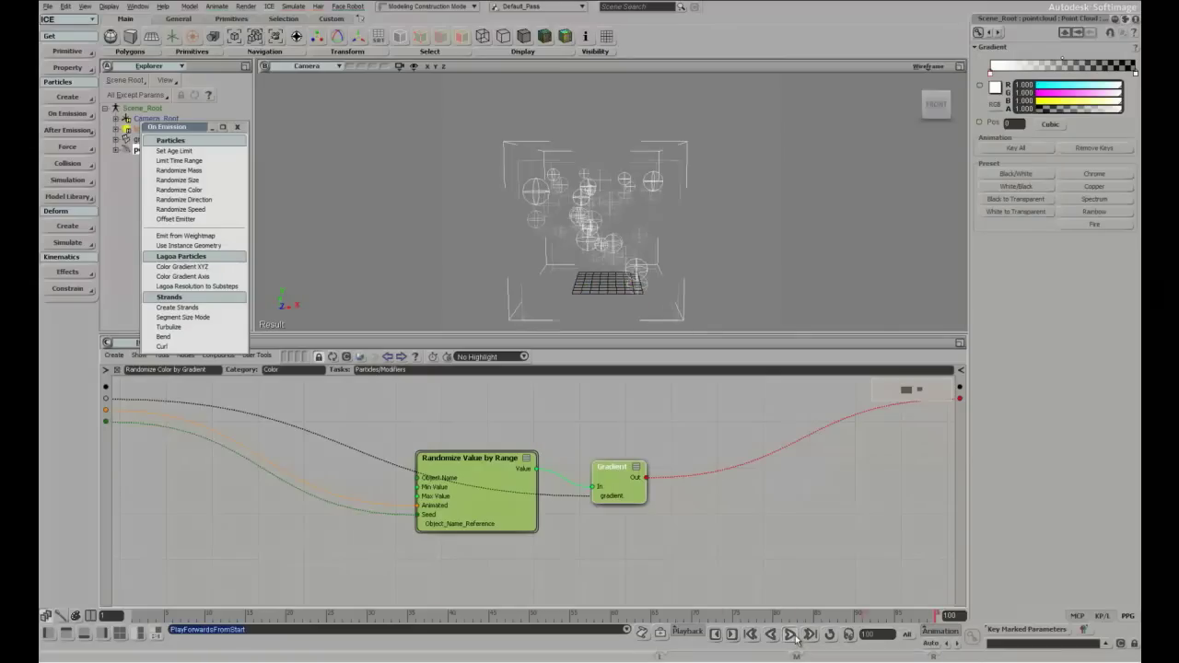
click(117, 369)
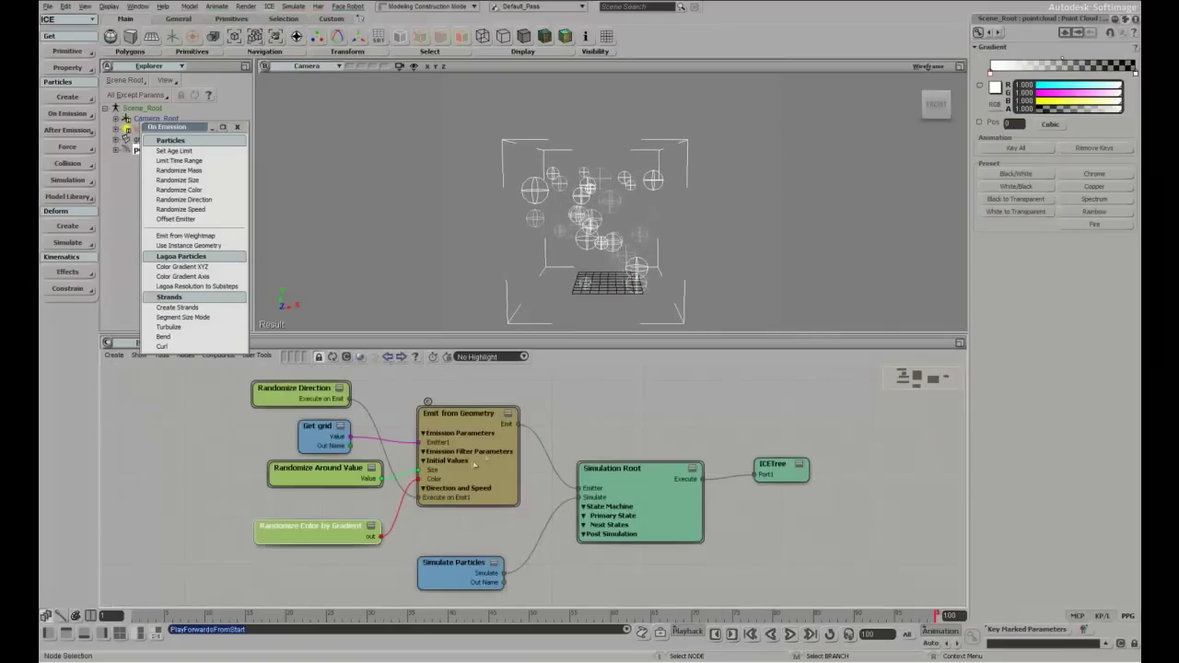
Stack Get grid above the three randomize nodes in one column beside Emit from Geometry and move Simulate Particles farther below
drag(322, 530, 322, 524)
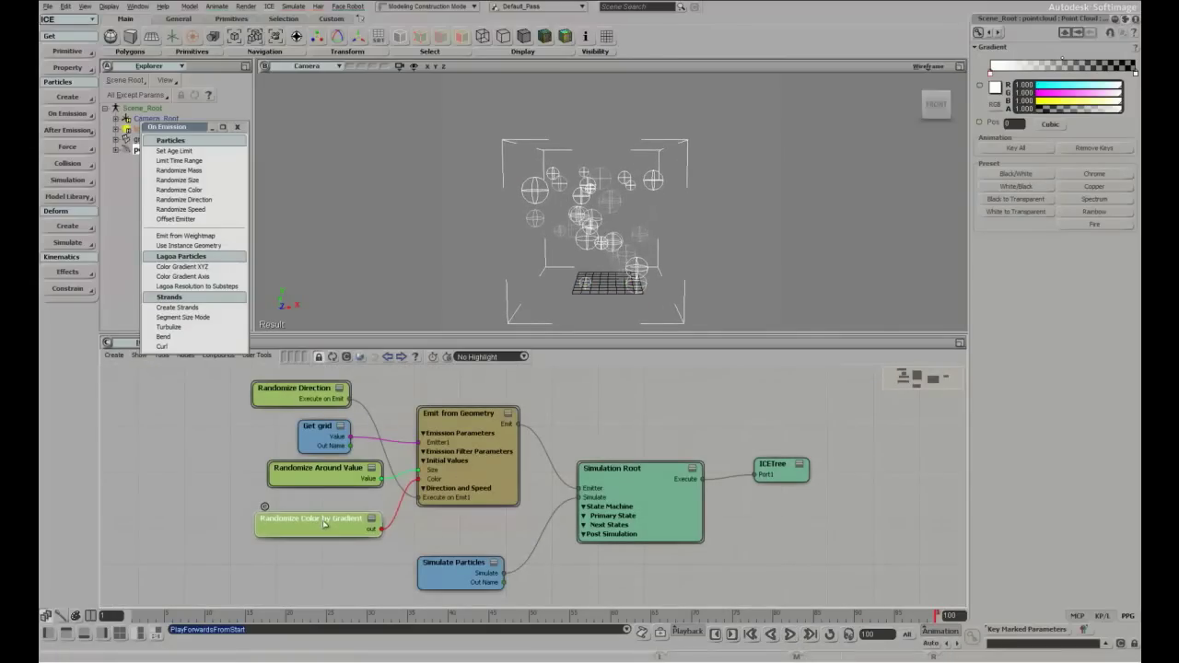
drag(367, 412, 370, 356)
drag(263, 389, 289, 427)
click(363, 372)
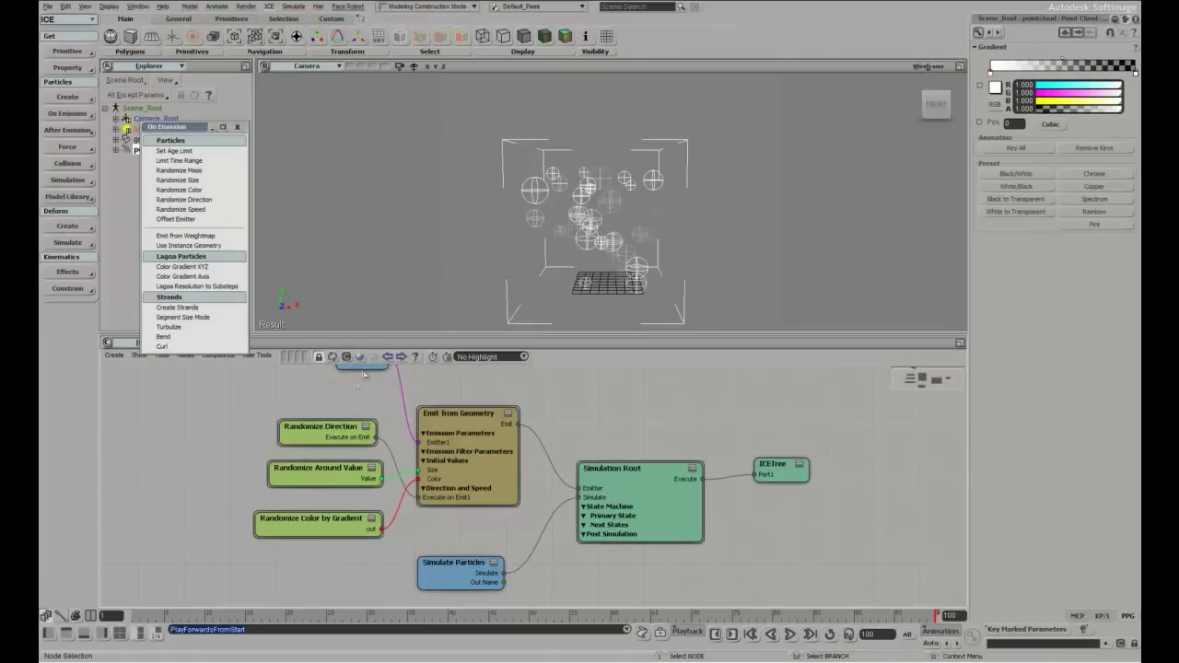
drag(363, 373, 338, 409)
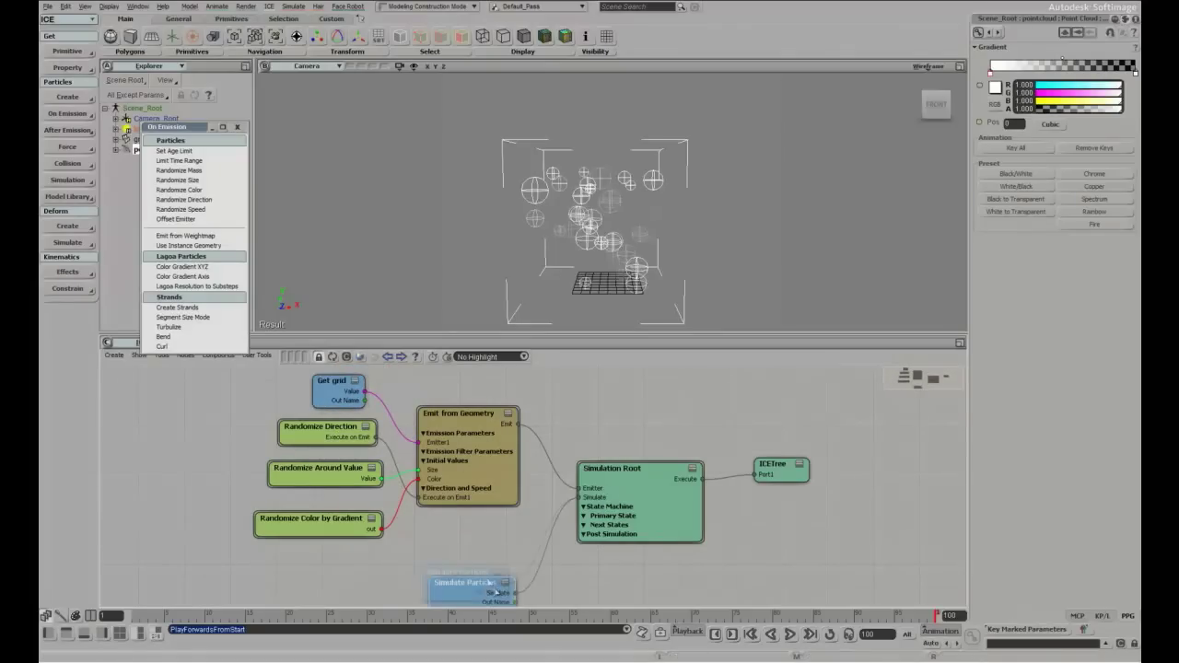
drag(480, 562, 493, 584)
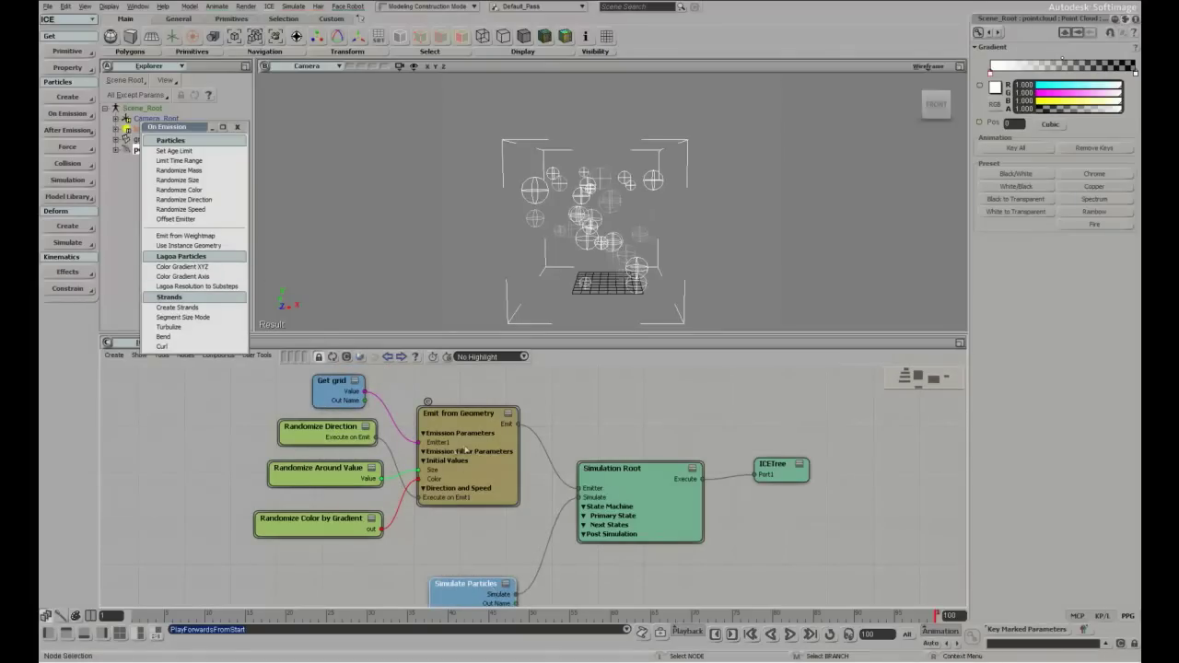
mouse_move(465, 450)
mouse_down()
mouse_move(466, 433)
mouse_move(482, 429)
mouse_move(471, 448)
mouse_up()
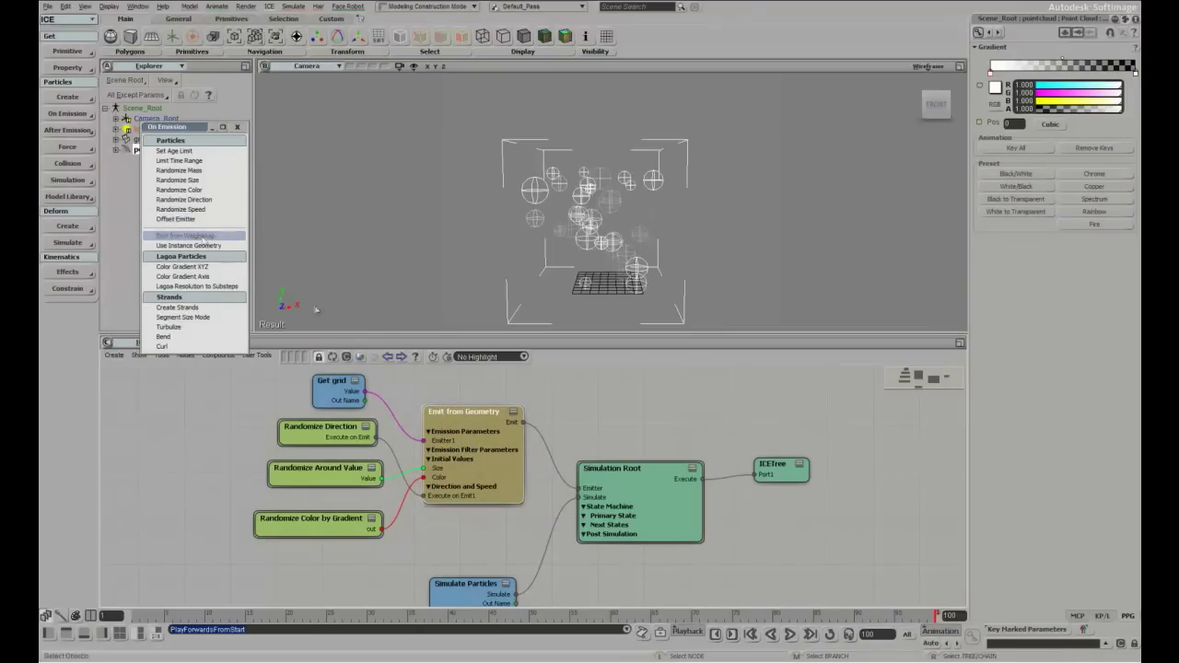
Set the emission to Emit from Weightmap, paint weight on one half of the grid and replay the simulation
double_click(475, 431)
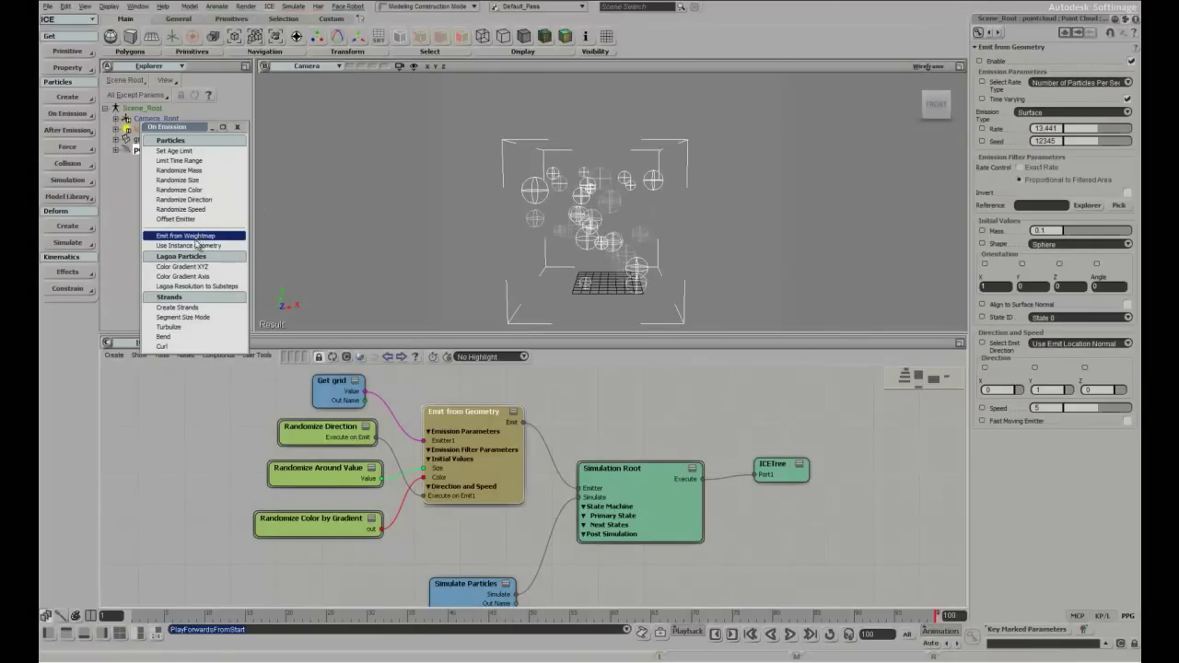
click(185, 236)
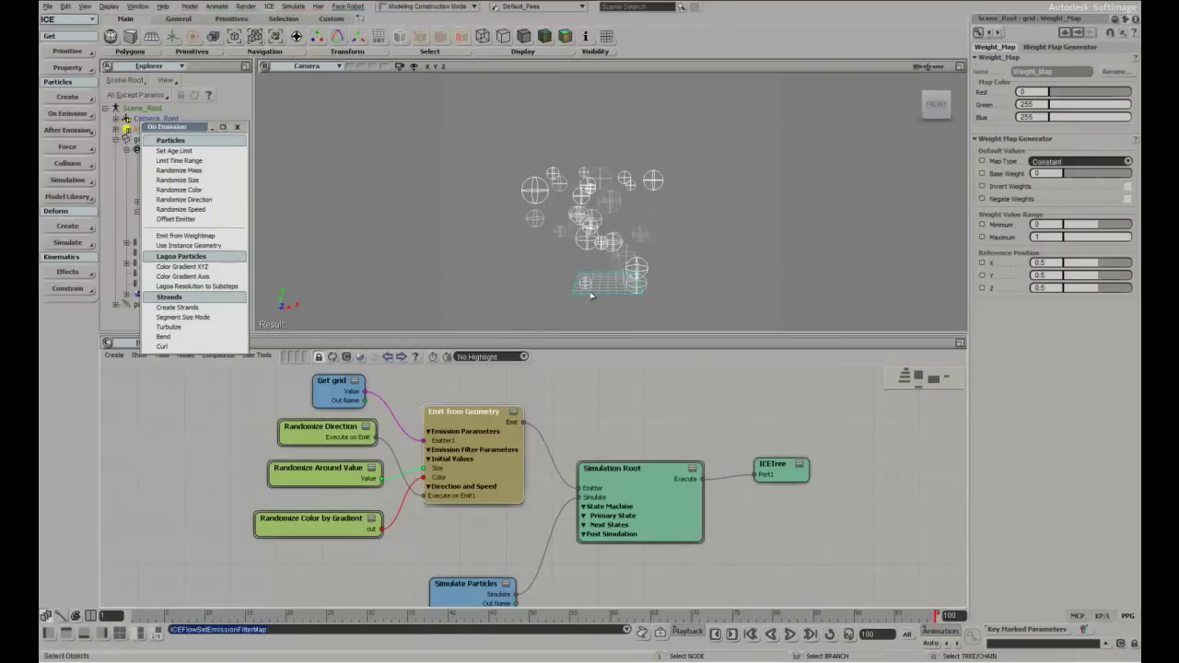
key(w)
drag(592, 280, 582, 282)
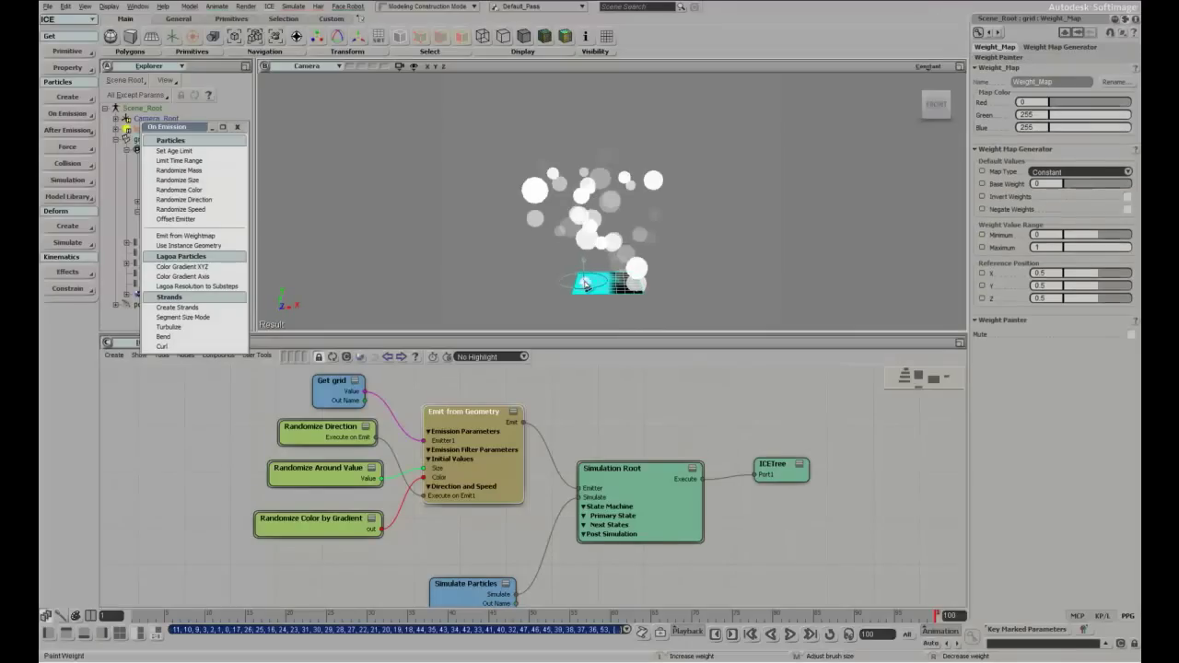
click(791, 634)
Adjust the painted weights until they cover the rest of the grid, replaying the simulation to check the emission
mouse_move(615, 272)
right_down()
mouse_move(594, 280)
mouse_move(612, 300)
right_up()
click(790, 634)
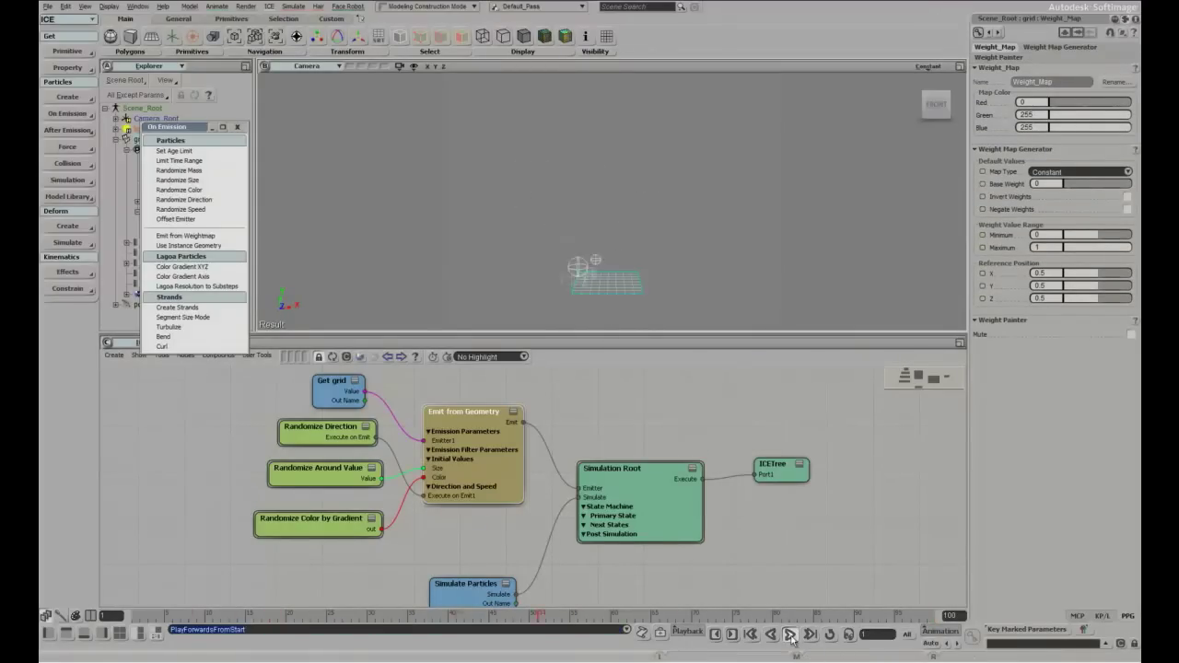
click(624, 289)
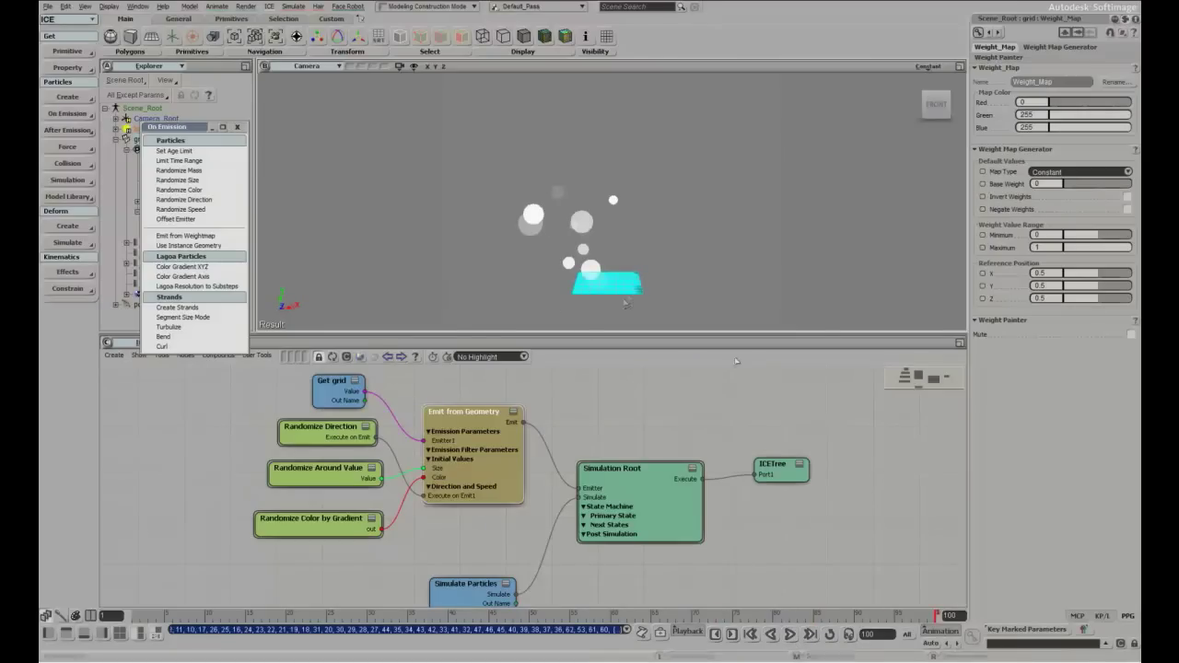
click(791, 634)
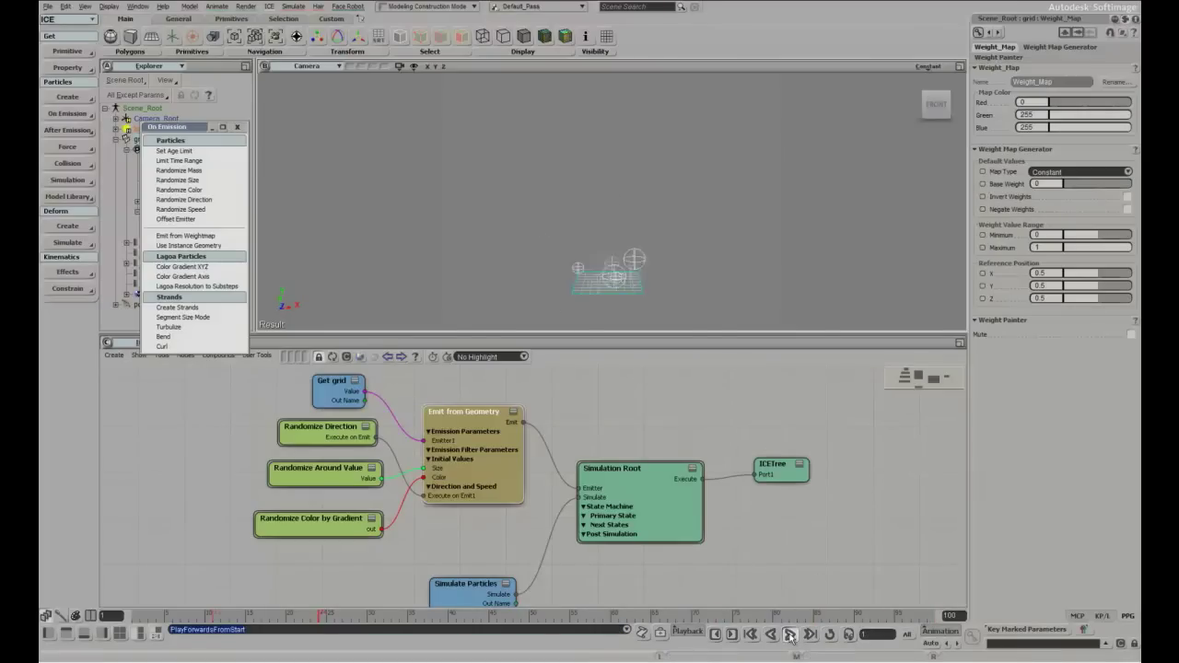
Inspect the weight map reference in the Emission Filter Parameters of the Emit from Geometry node
click(744, 250)
click(469, 451)
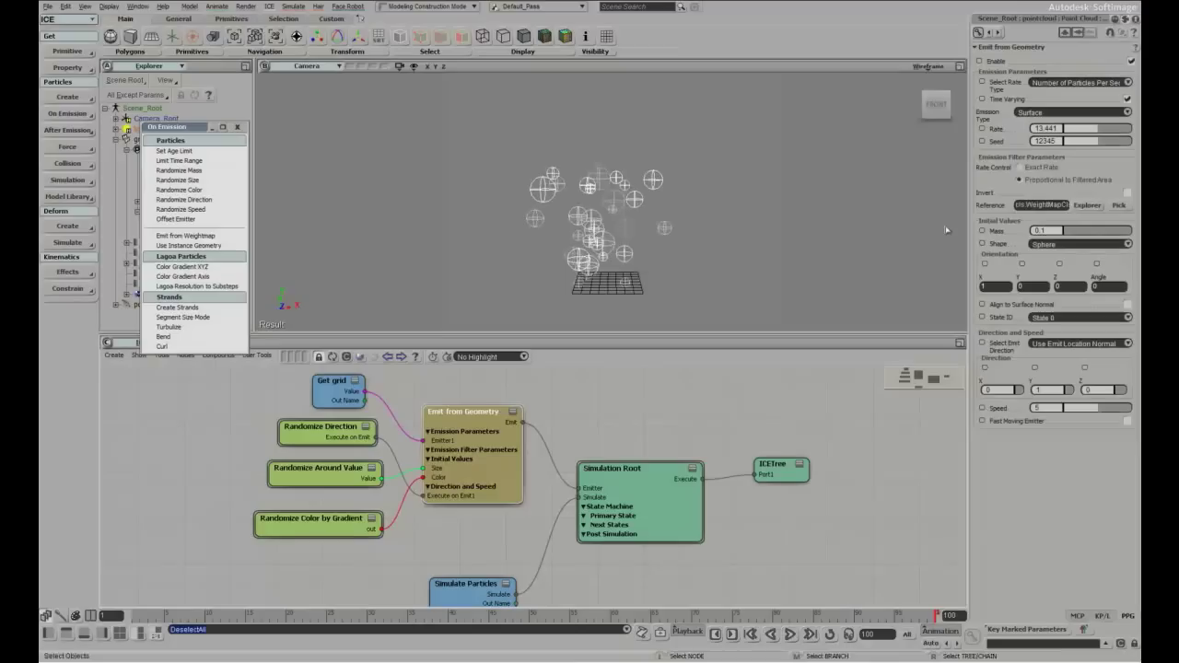
click(1042, 207)
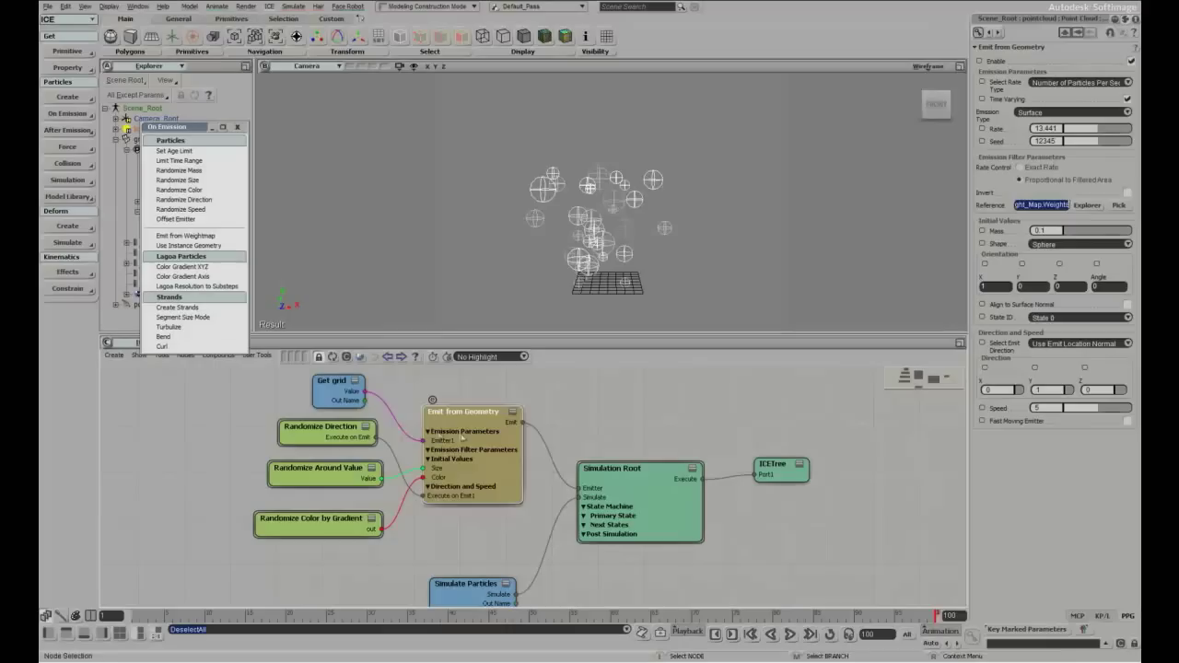
drag(451, 412, 447, 400)
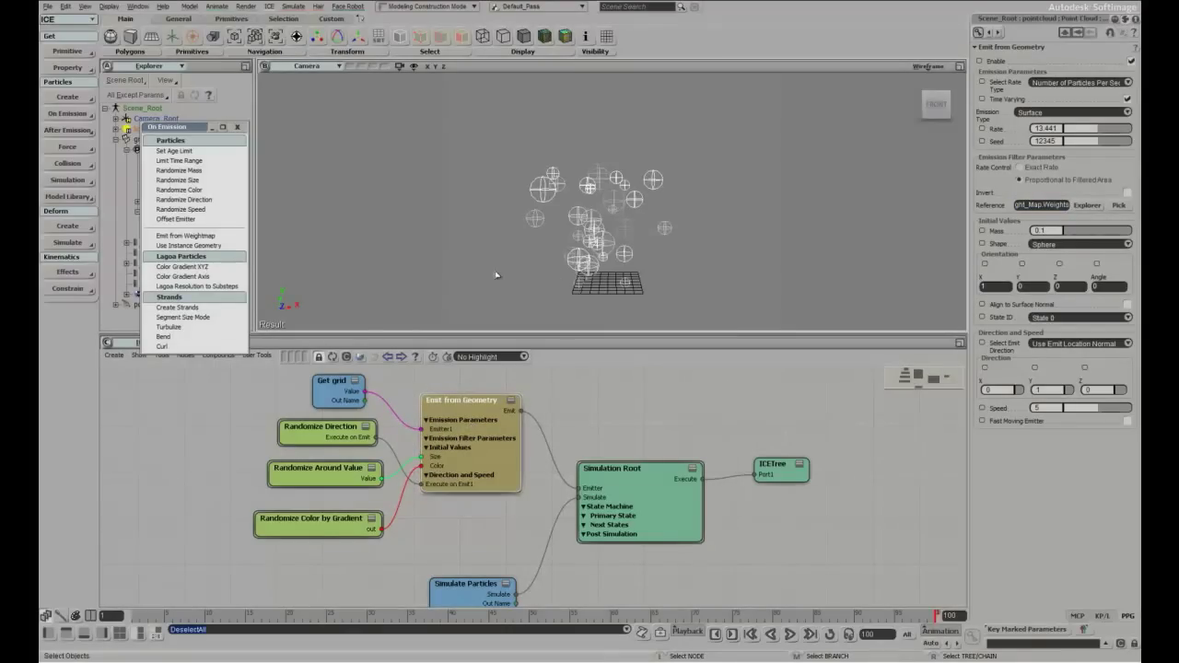
Close the floating On Emission palette, select the point cloud and look over the After Emission commands
click(237, 127)
click(578, 257)
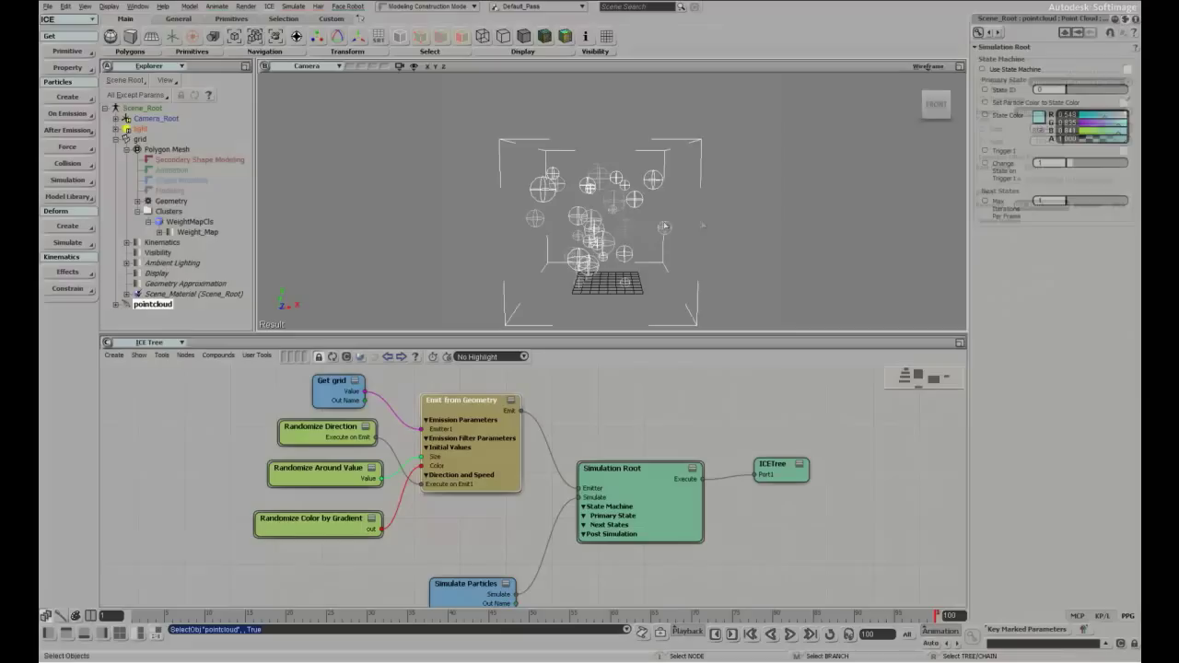
click(64, 130)
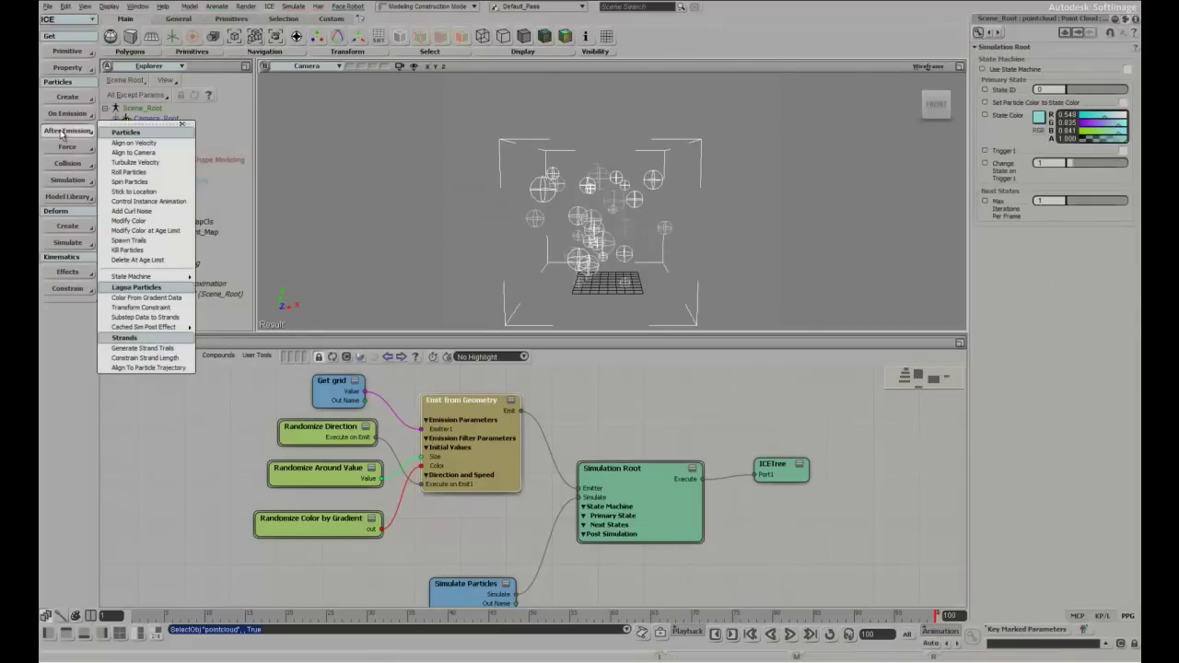
Move Simulation Root closer to ICETree, expand all its ports and reposition Emit from Geometry to leave space between them
drag(622, 544, 701, 493)
click(696, 437)
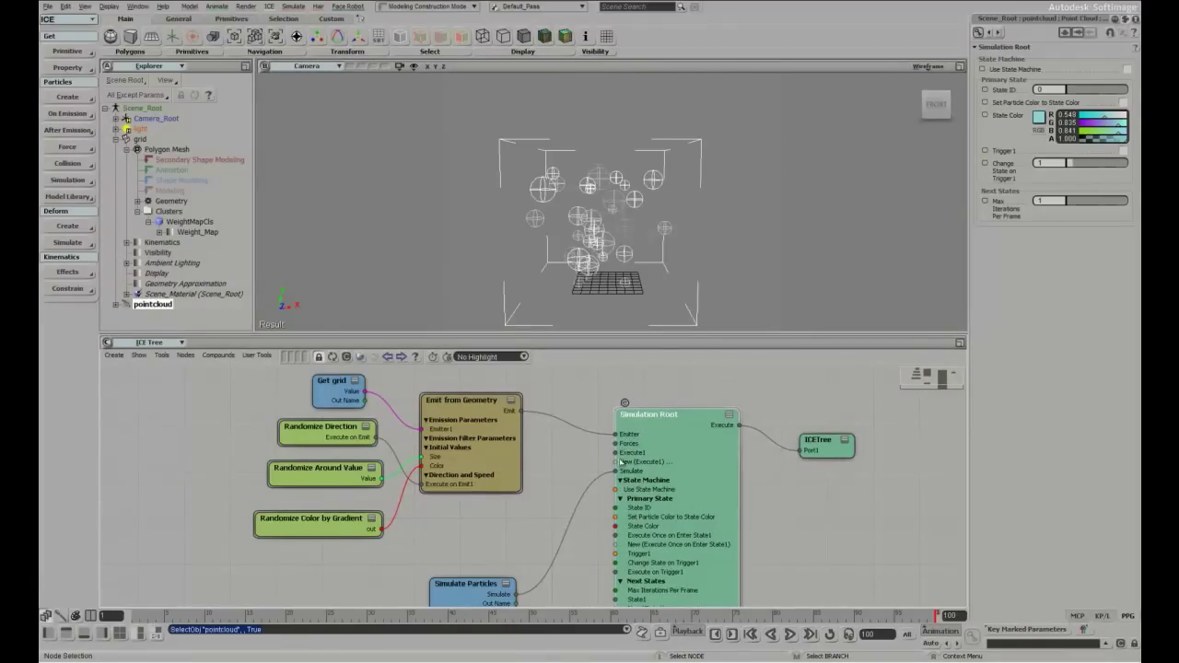
mouse_move(465, 446)
mouse_down()
mouse_move(497, 444)
mouse_move(486, 448)
mouse_up()
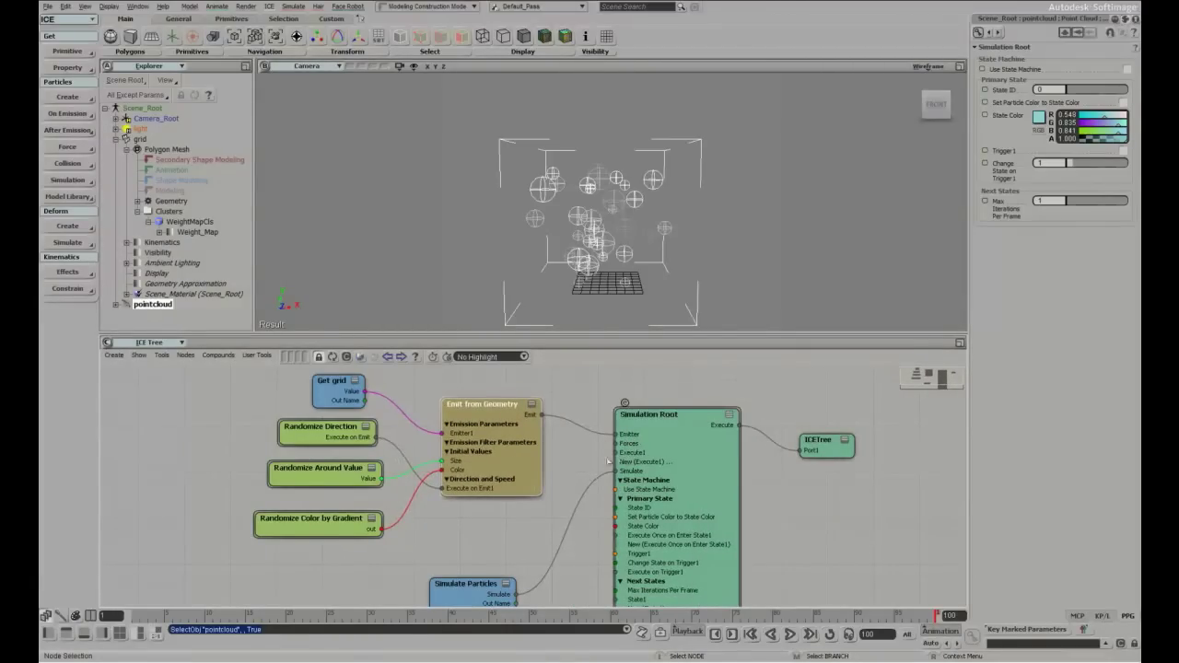
drag(451, 394, 448, 383)
Add the Delete At Age Limit after-emission effect to the point cloud's ICE Tree
click(65, 131)
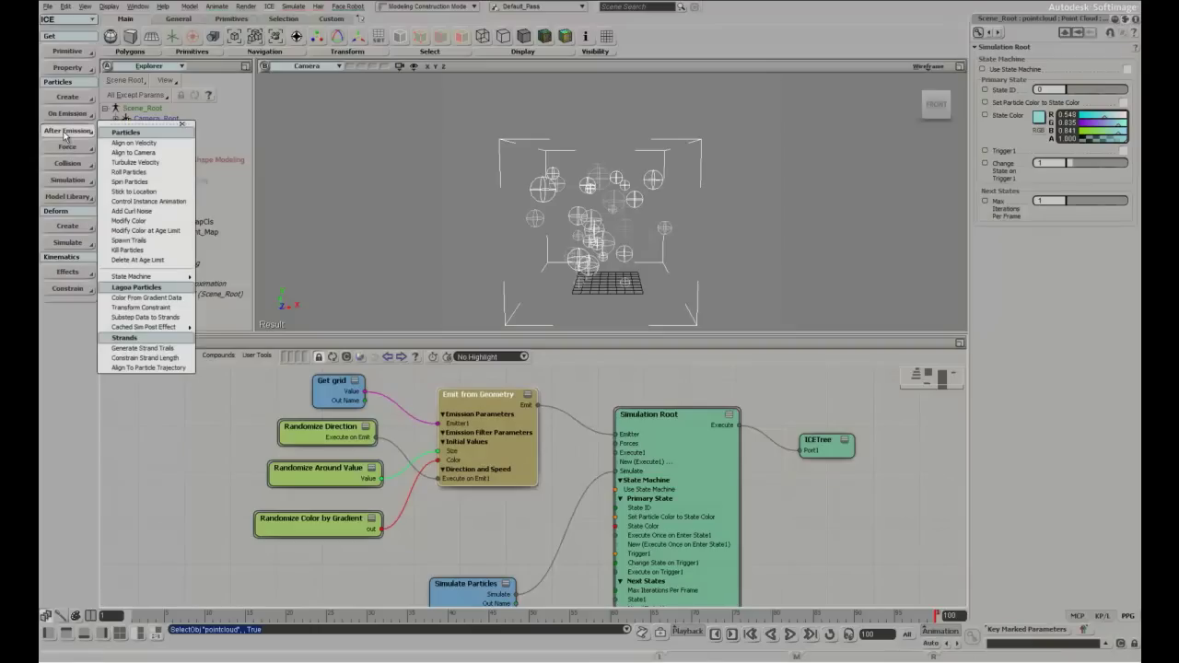
click(151, 261)
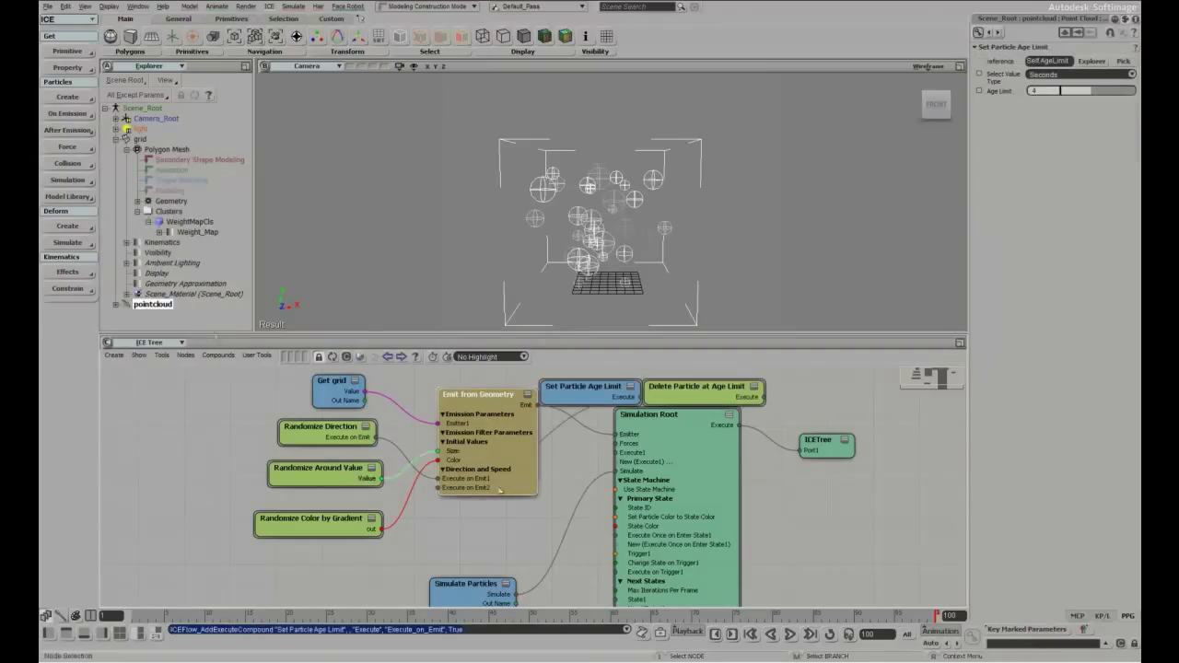
Move Set Particle Age Limit below Randomize Color by Gradient, and Delete Particle at Age Limit below Simulate Particles, clear of Simulation Root
drag(597, 393, 326, 564)
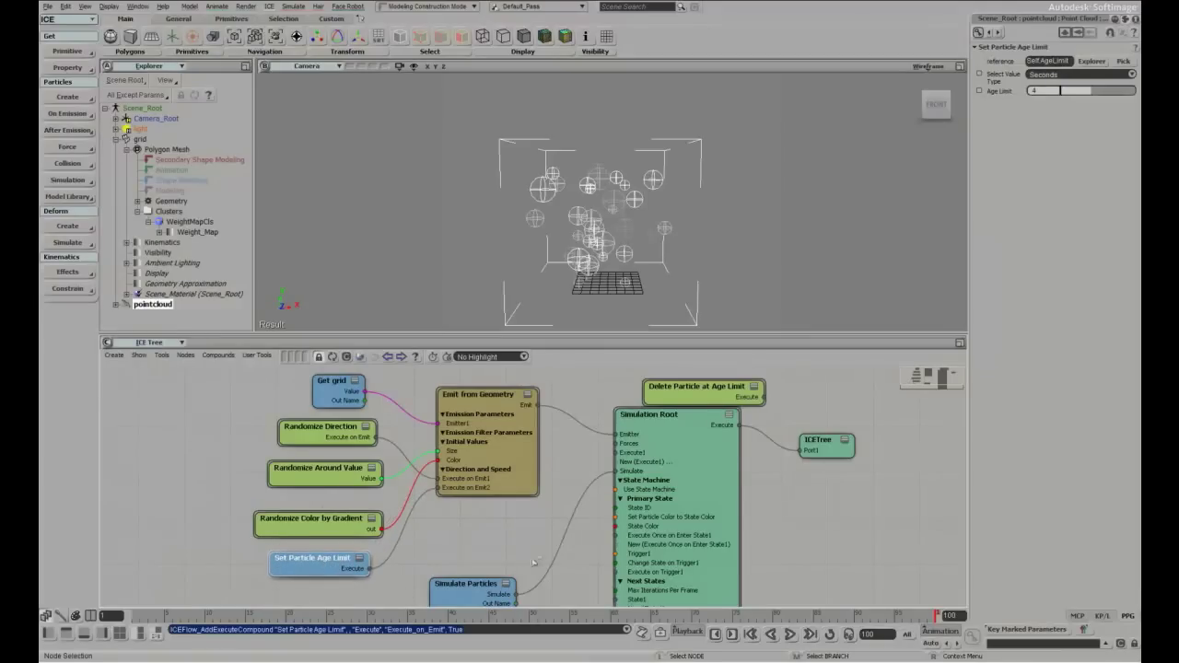
mouse_move(693, 509)
mouse_down()
mouse_move(702, 447)
mouse_move(703, 500)
mouse_up()
drag(695, 393, 398, 567)
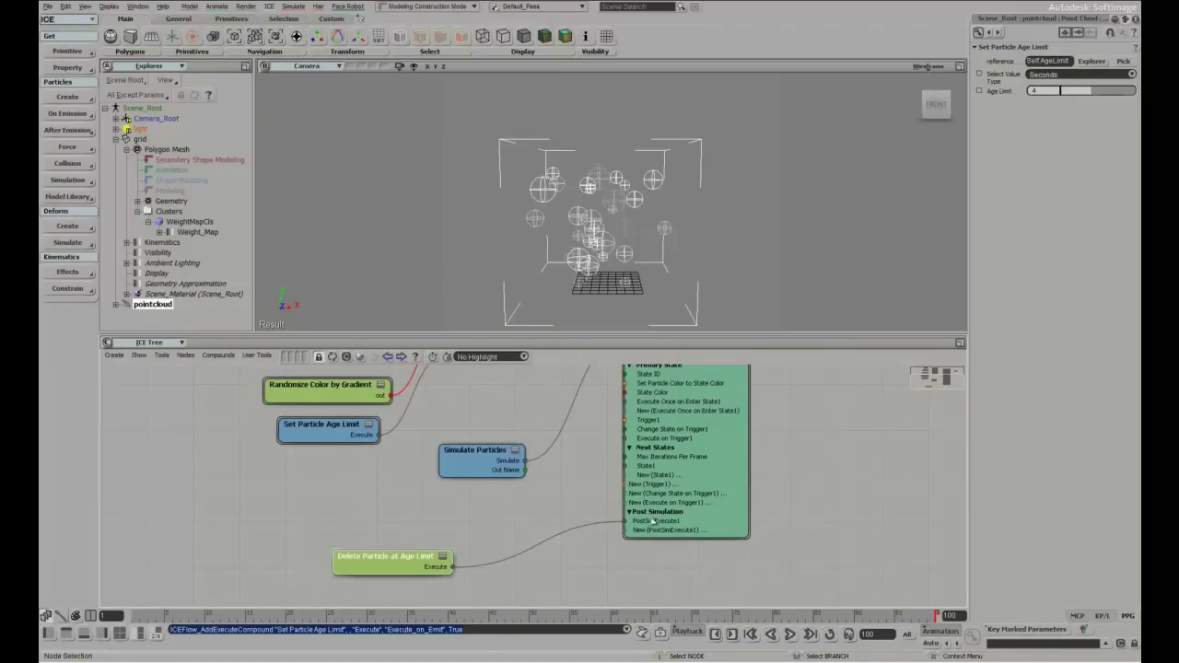
drag(637, 512, 591, 579)
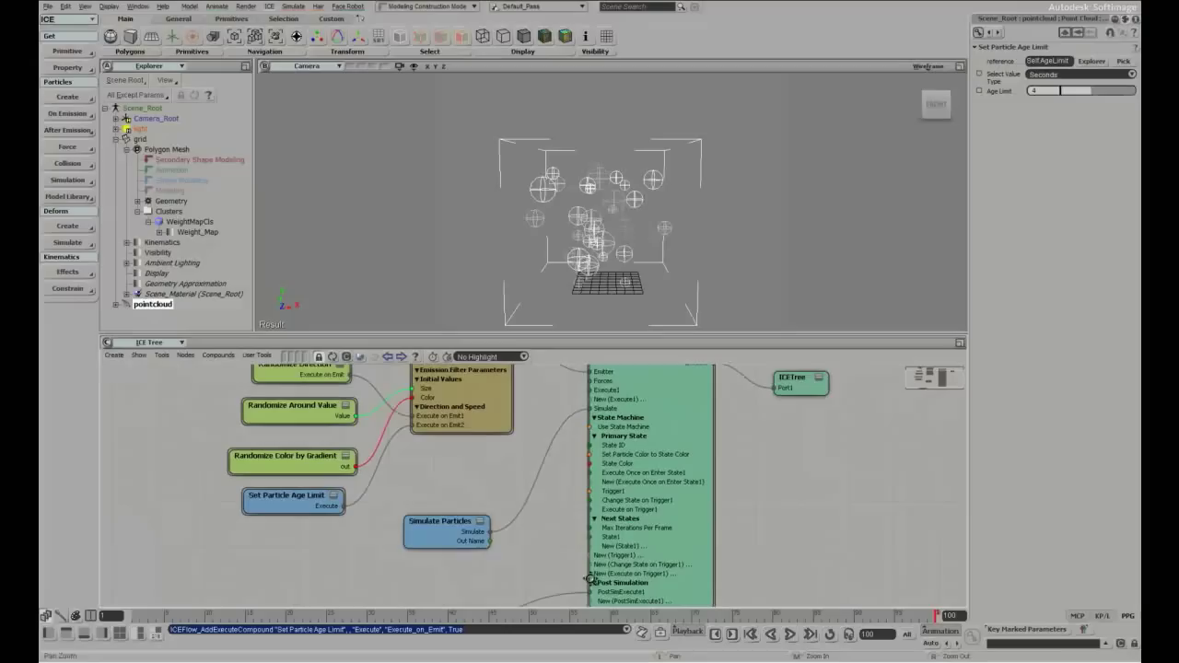
scroll(594, 578, down, 1)
scroll(603, 550, down, 1)
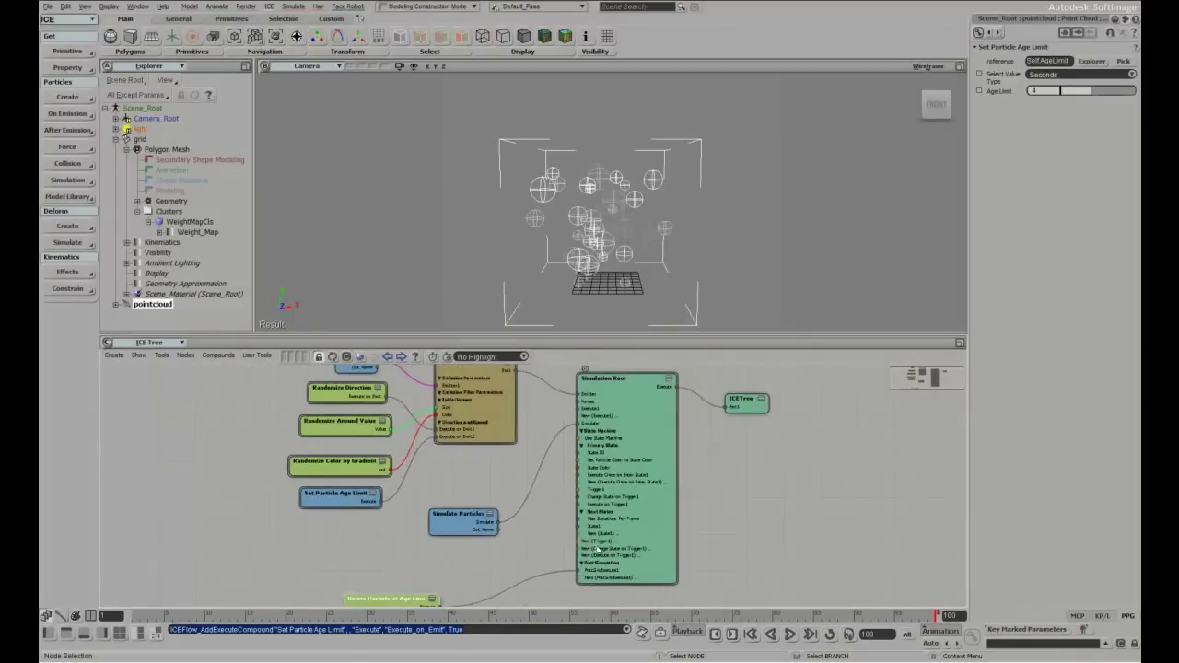
drag(465, 519, 475, 512)
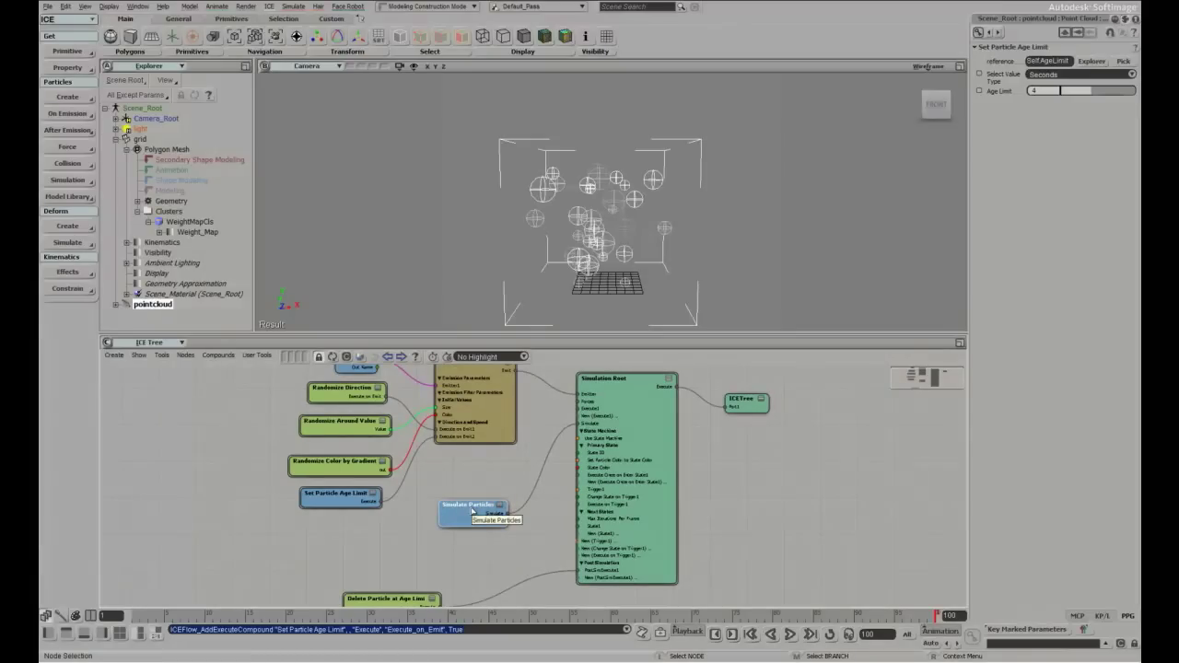
Try the Modify Color after-emission effect on the point cloud and delete its Modify Particle Color node
click(70, 131)
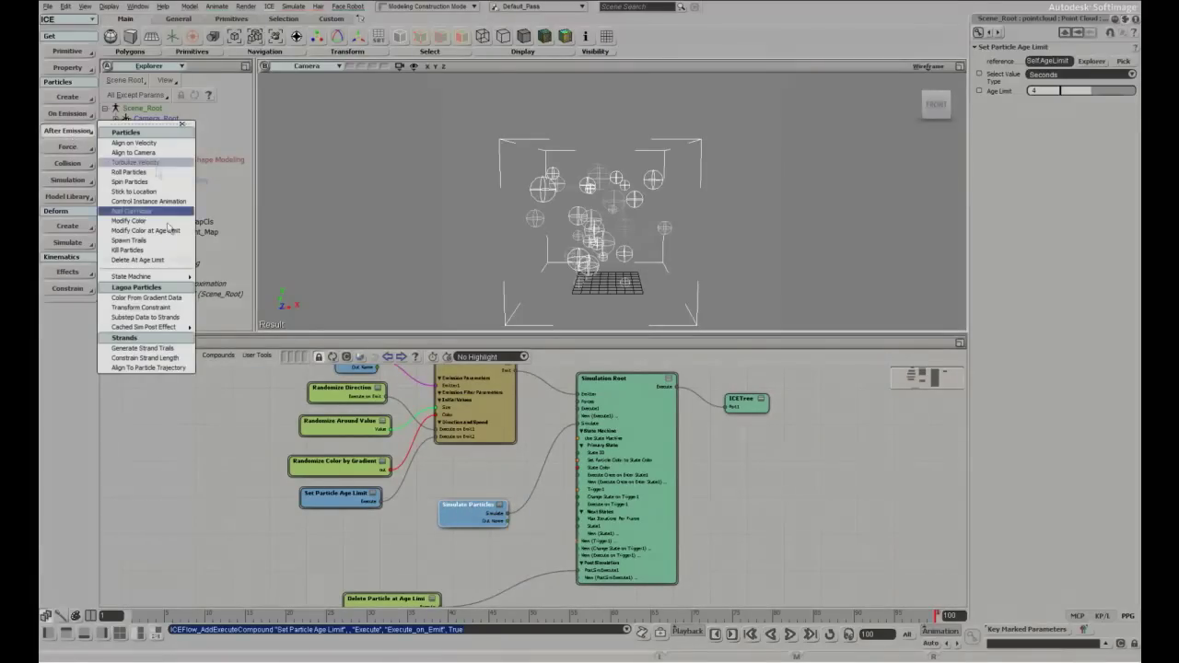
click(157, 222)
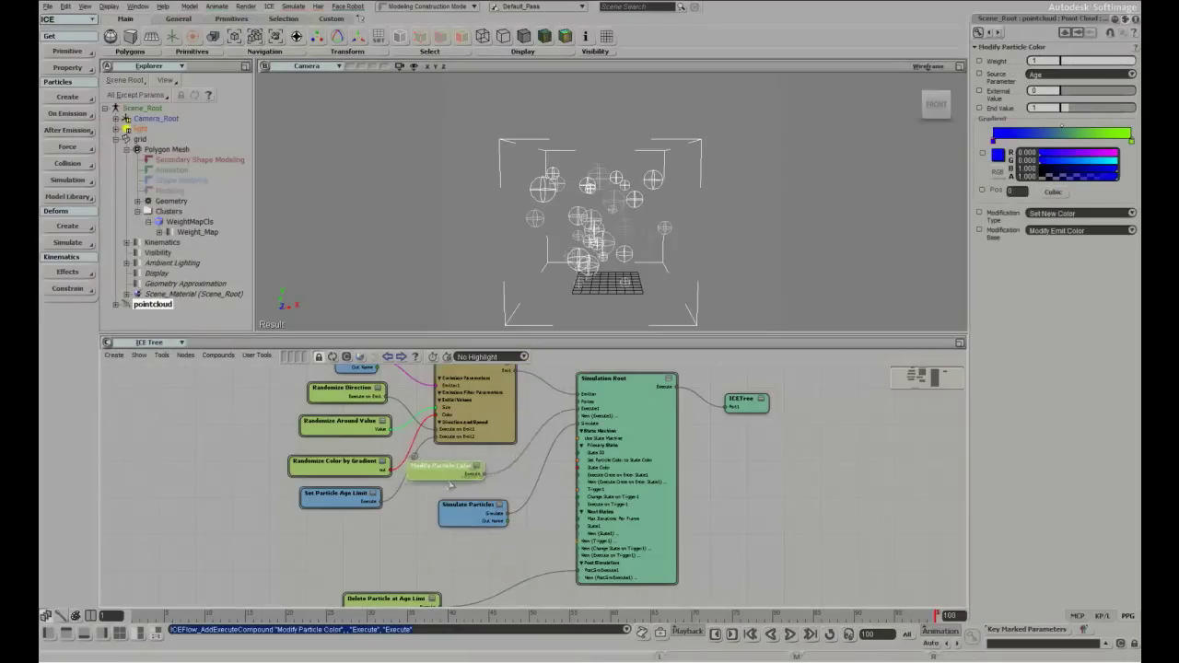
click(481, 477)
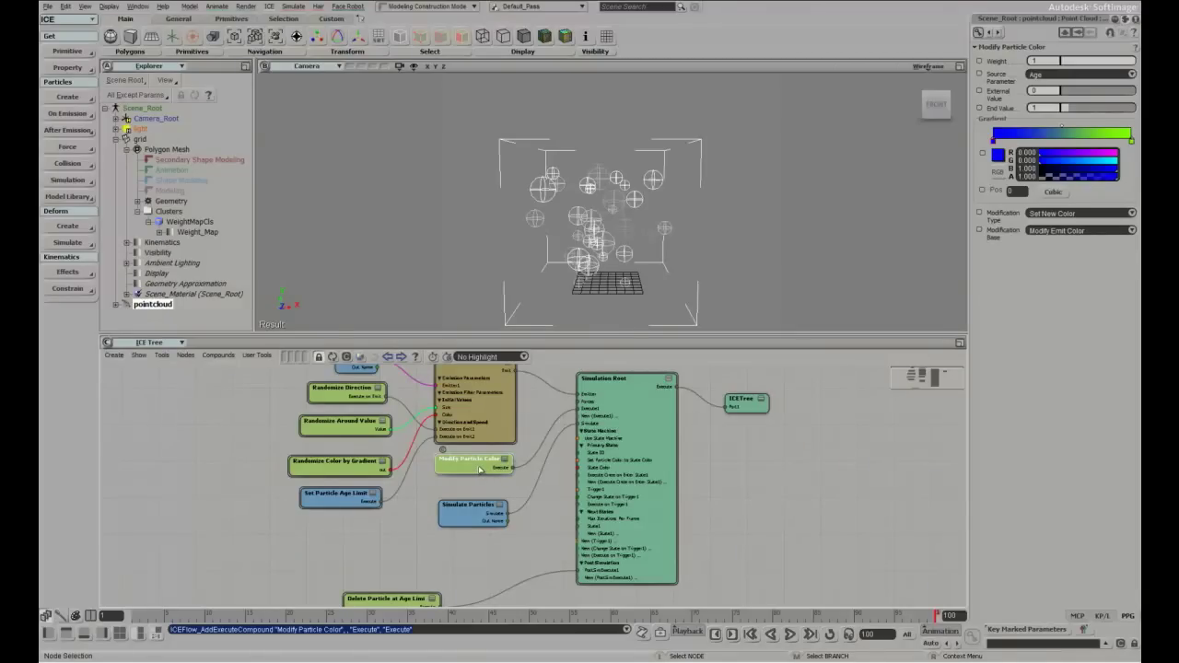
key(Delete)
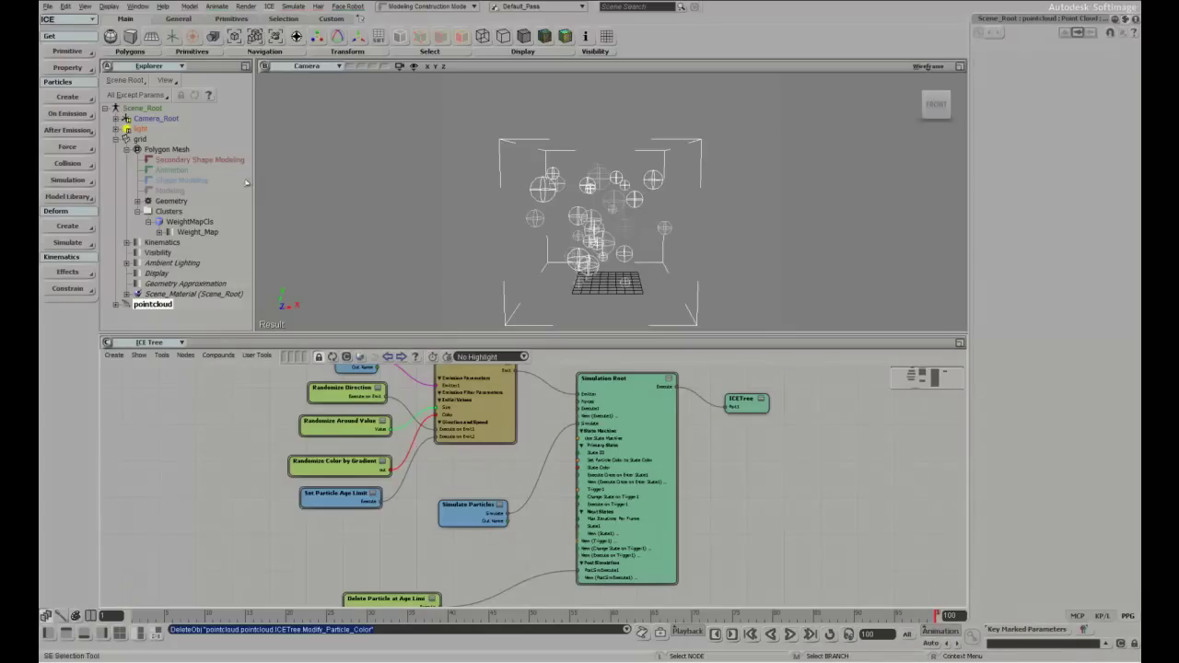
Add a particle Gravity force to the point cloud's ICE Tree
click(61, 130)
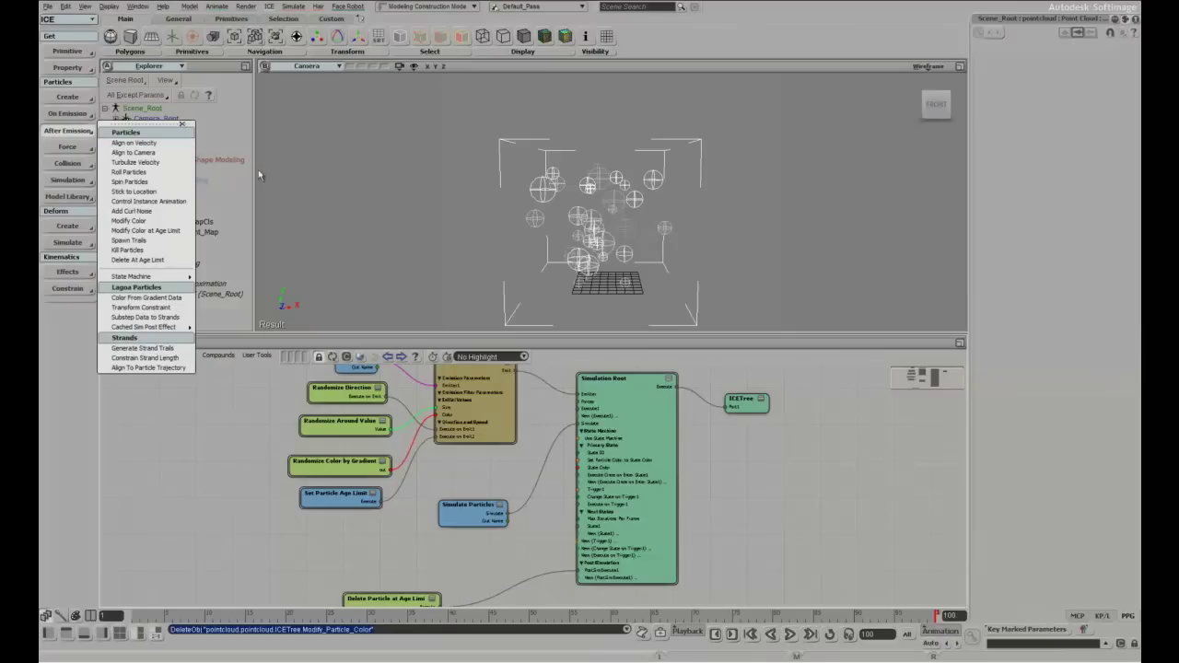
click(304, 180)
click(67, 149)
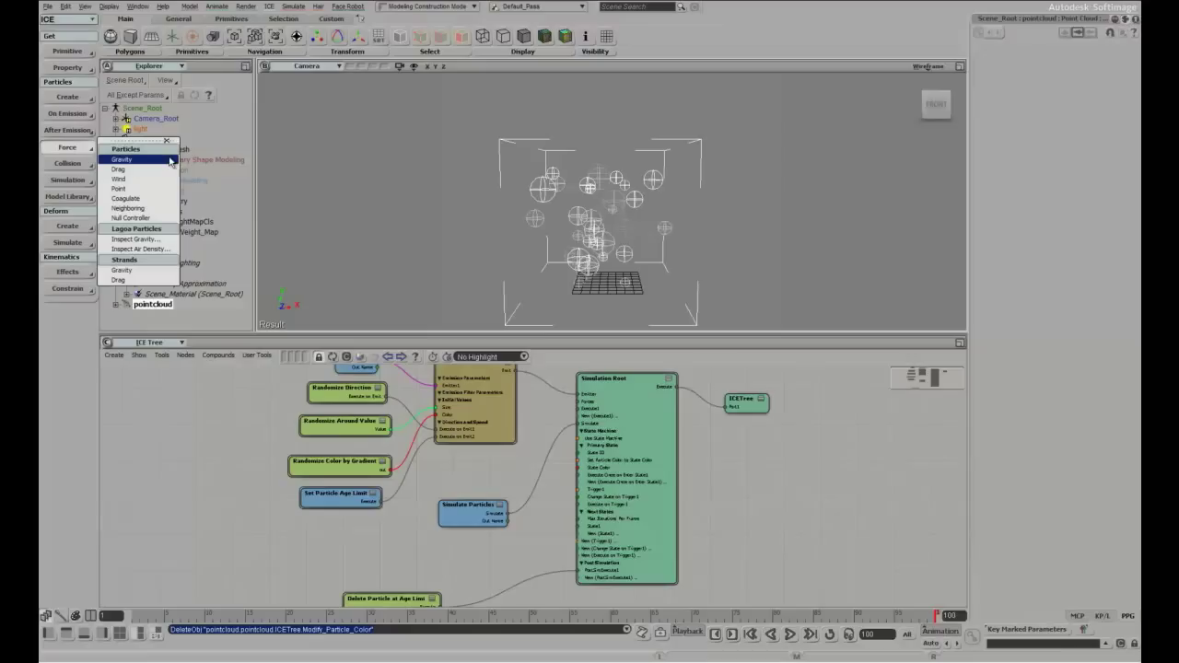
click(150, 167)
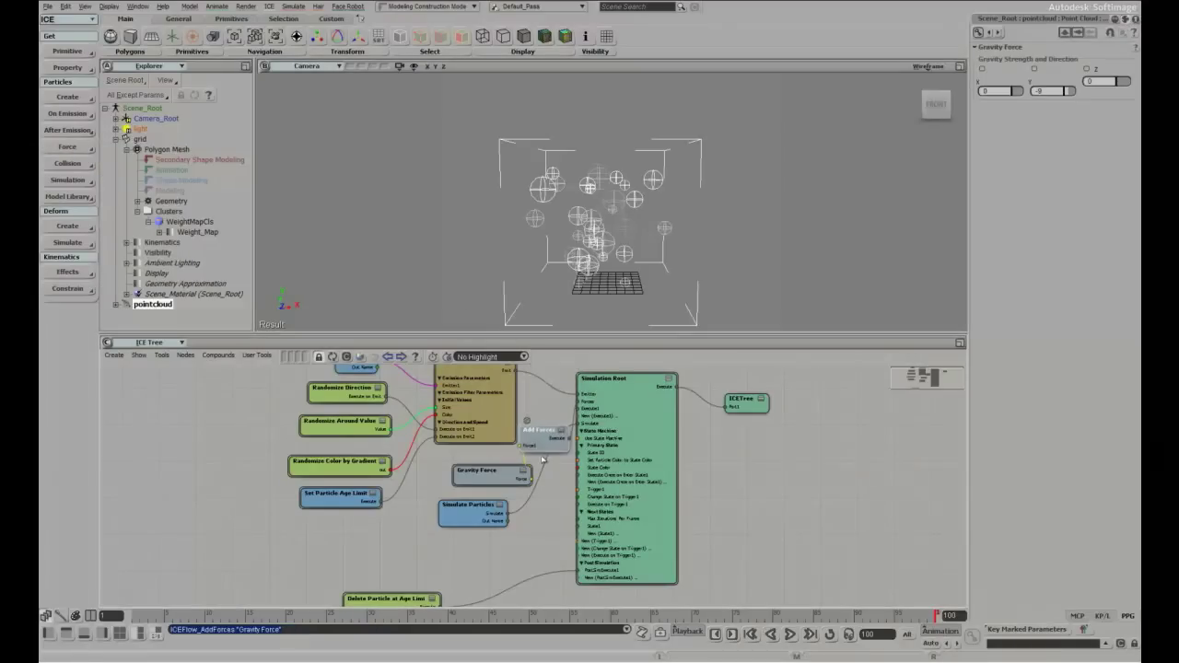
Spread the Gravity Force, Add Forces and Simulation Root nodes apart so that their connections can be read
drag(495, 476, 464, 480)
drag(532, 434, 449, 473)
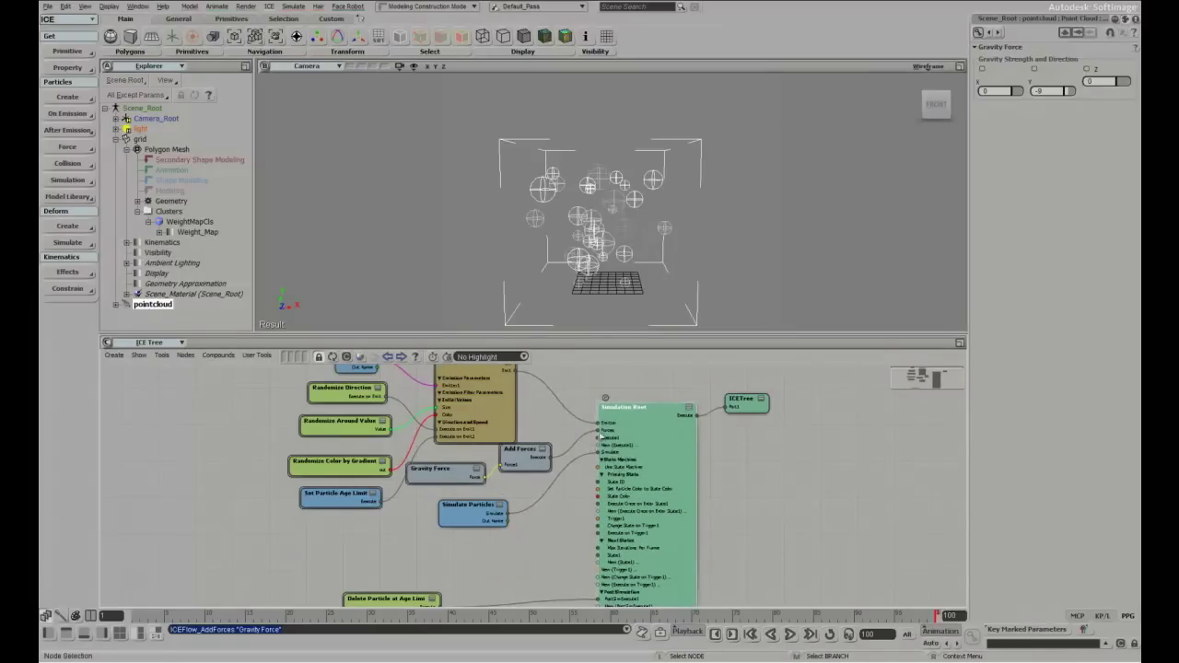
scroll(642, 443, up, 2)
drag(576, 431, 468, 459)
drag(387, 482, 395, 490)
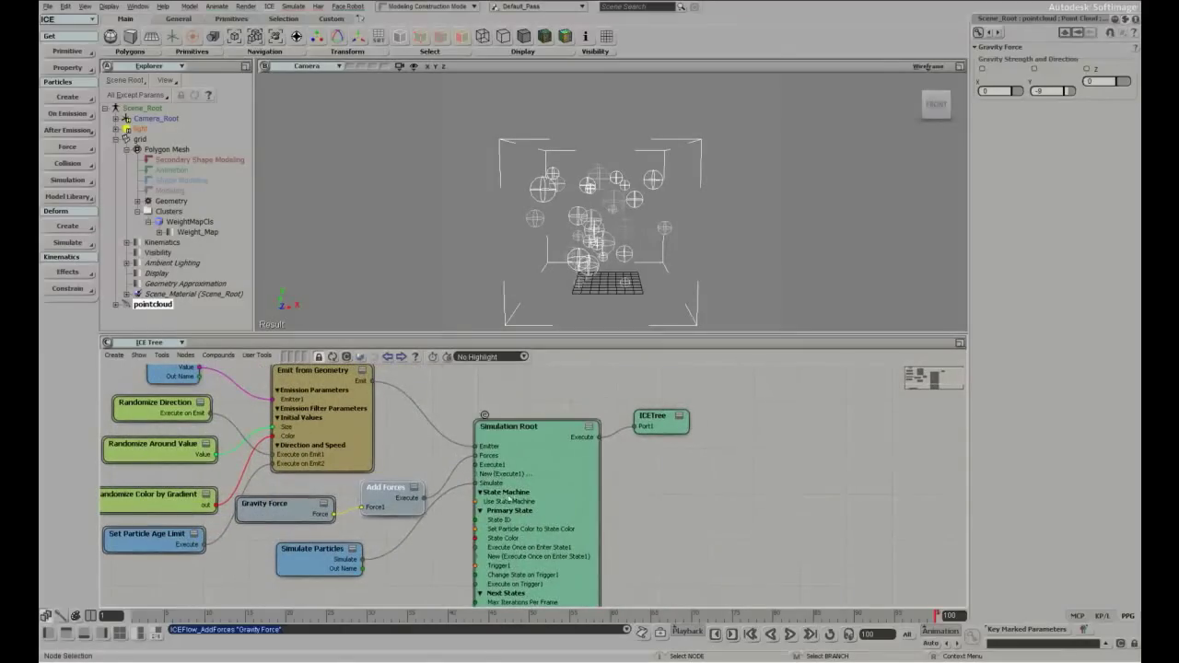
drag(538, 498, 527, 469)
Place Add Forces between Emit from Geometry and Simulation Root with Gravity Force beside it, and expand the Add Forces ports
click(60, 96)
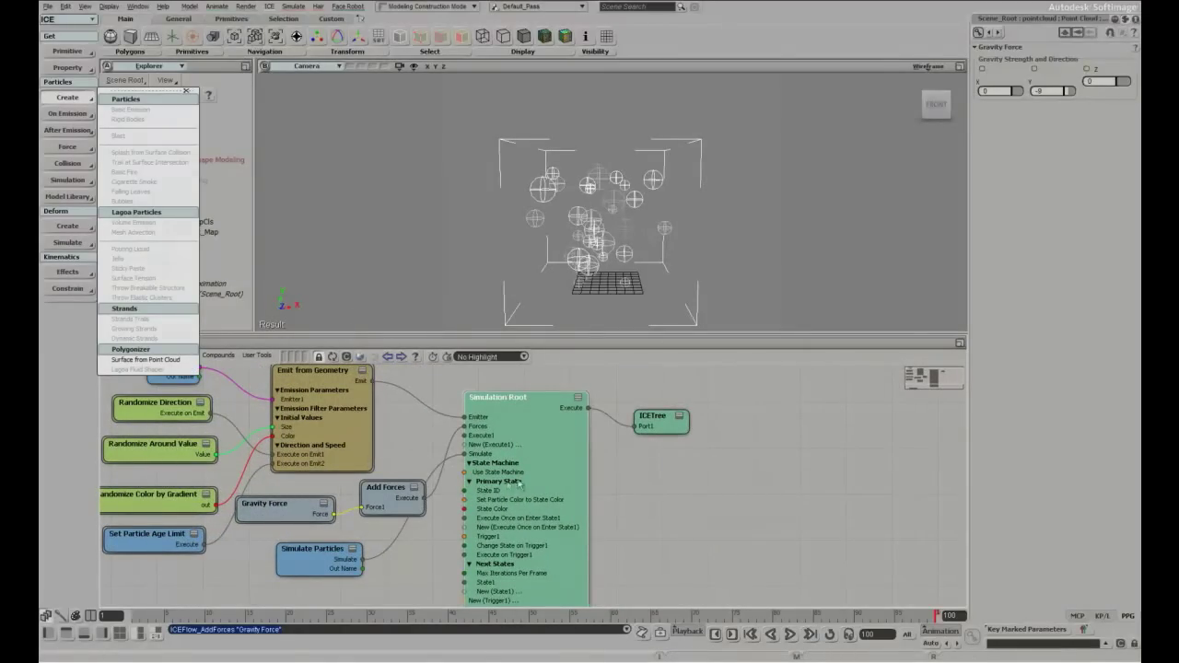
drag(520, 483, 541, 501)
drag(394, 497, 412, 460)
drag(277, 513, 313, 506)
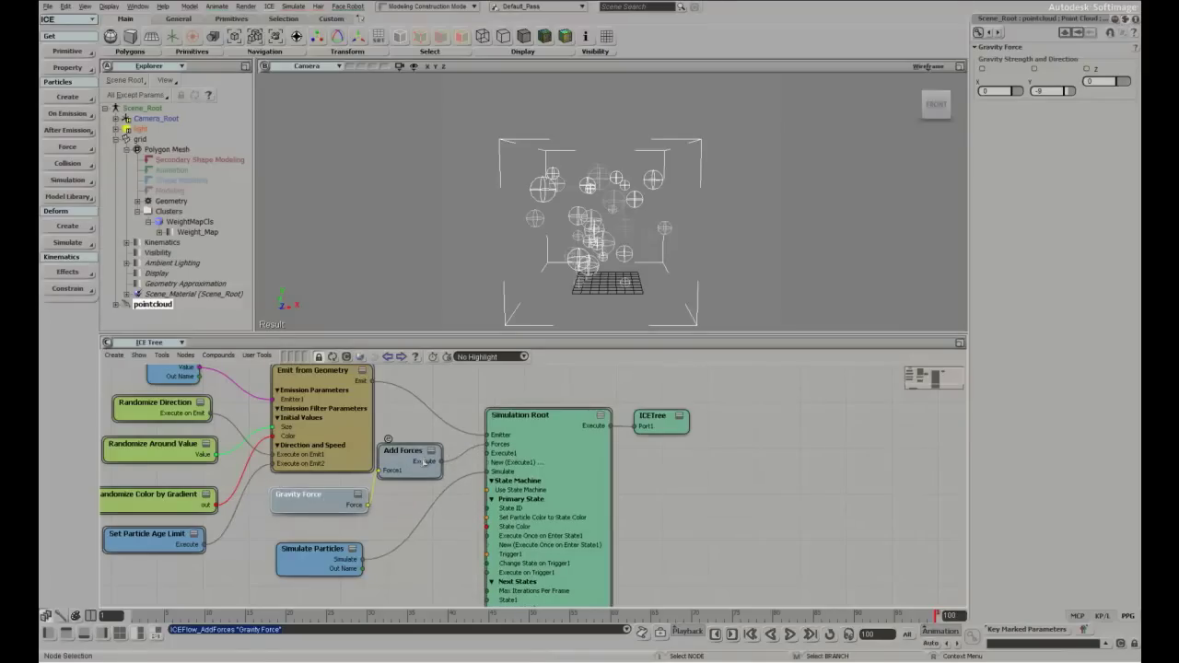
drag(424, 460, 434, 466)
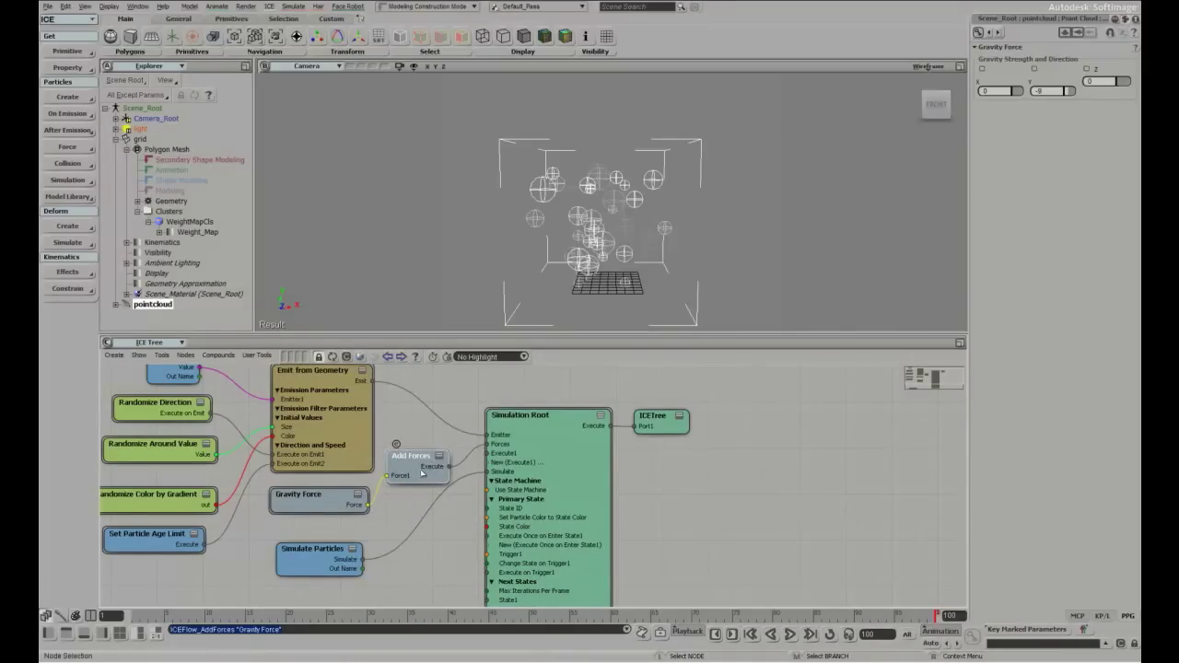
drag(303, 502, 302, 496)
click(439, 457)
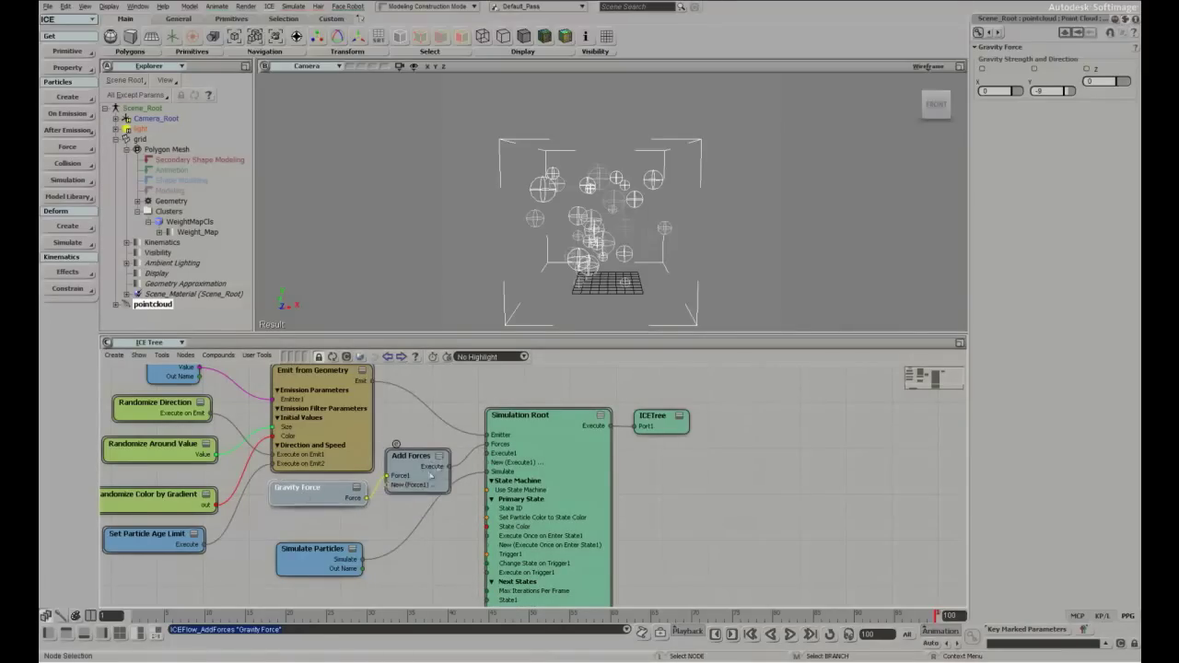
drag(435, 460, 445, 462)
Set the Gravity Force Y strength to -1 and play the simulation from the start
click(322, 490)
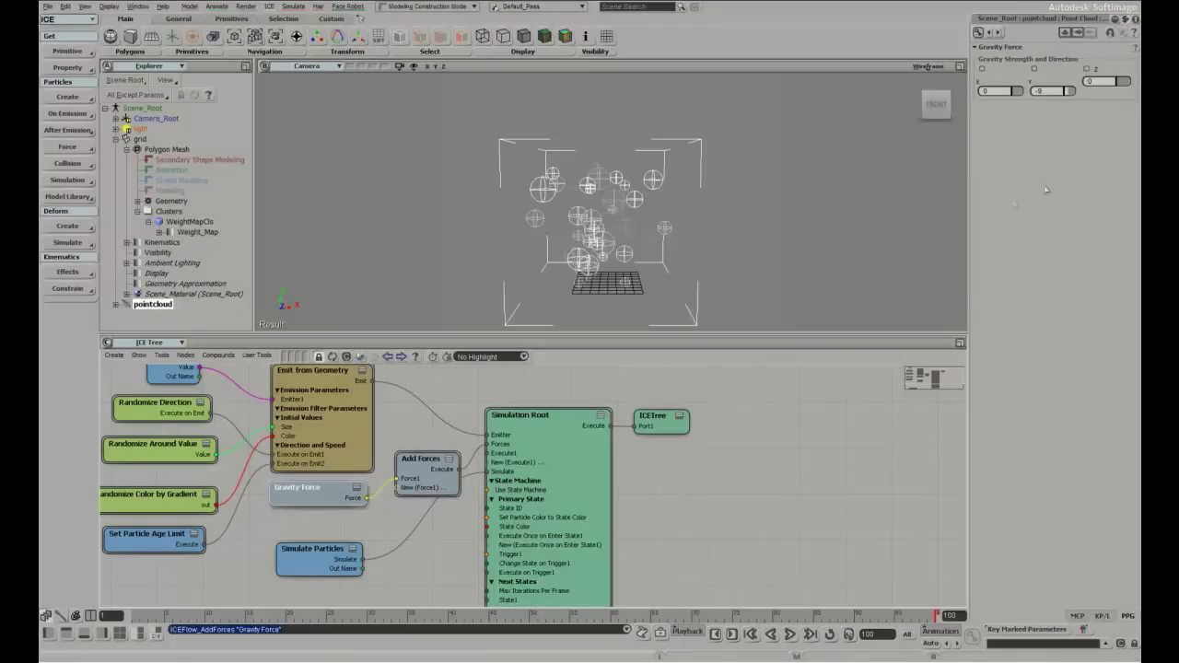
click(1051, 95)
text(-1)
key(Return)
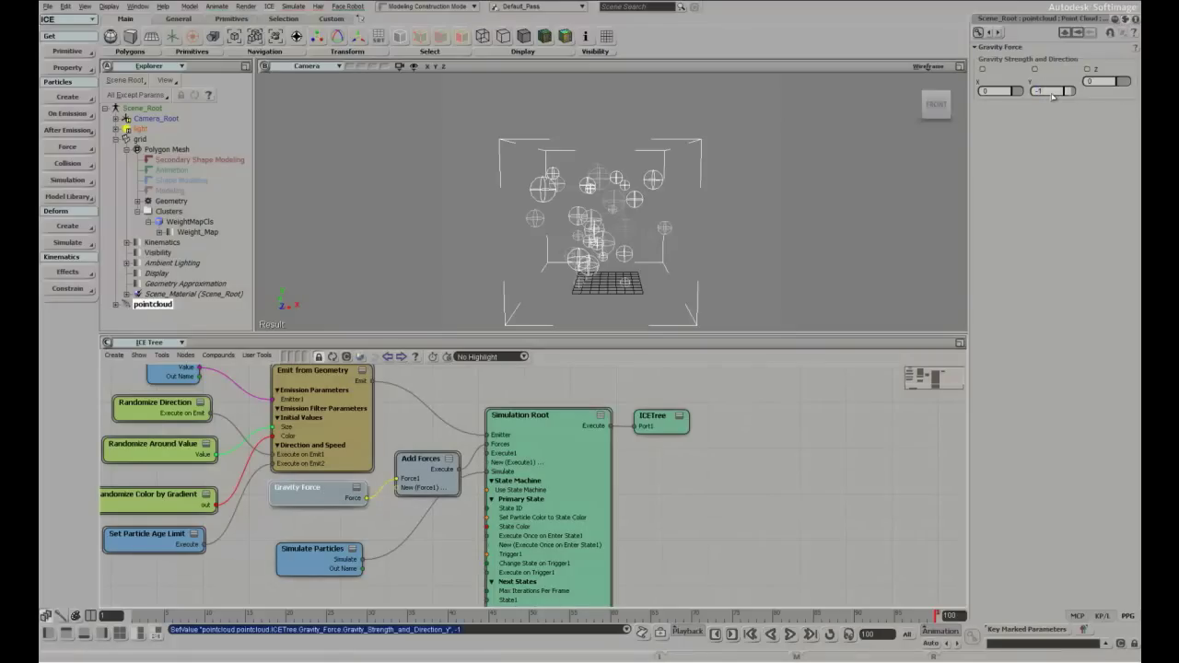
middle_click(790, 634)
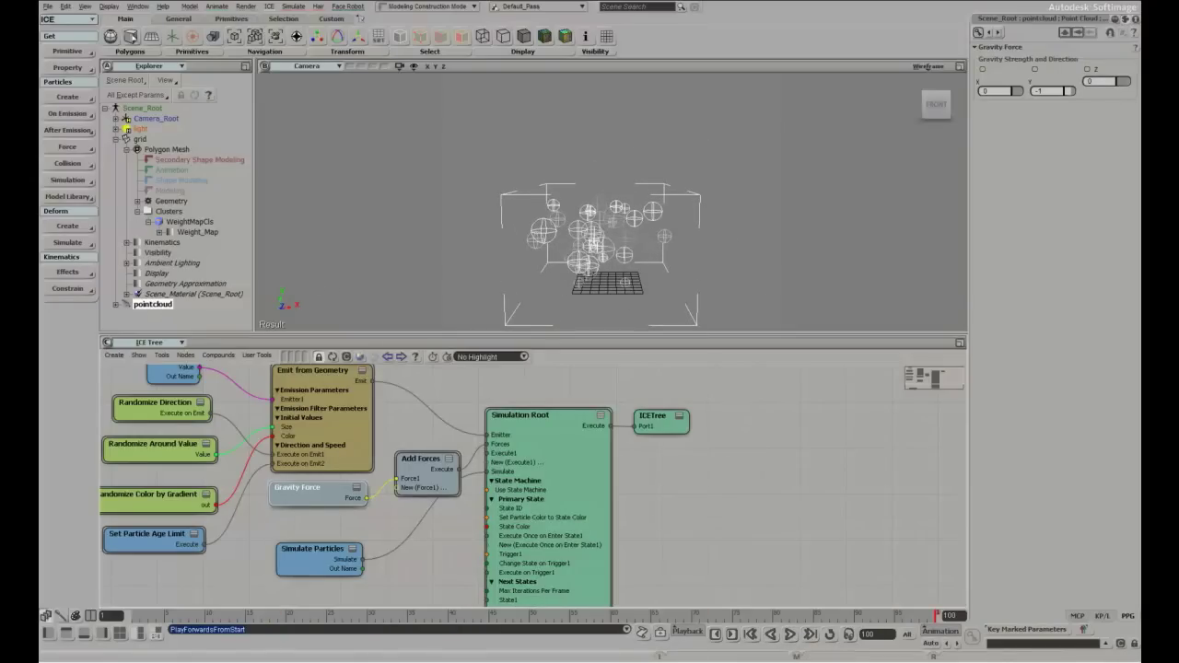
Create a polygon mesh cube and move it up above the grid, into the path of the particles
click(131, 37)
key(v)
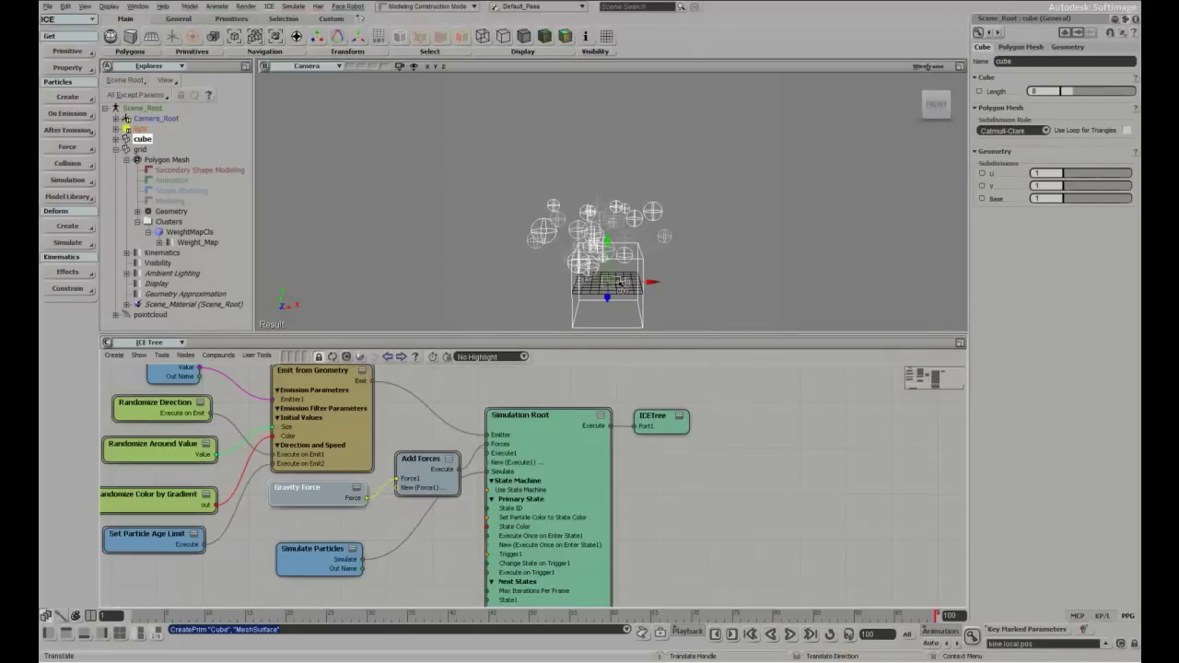
drag(617, 278, 645, 215)
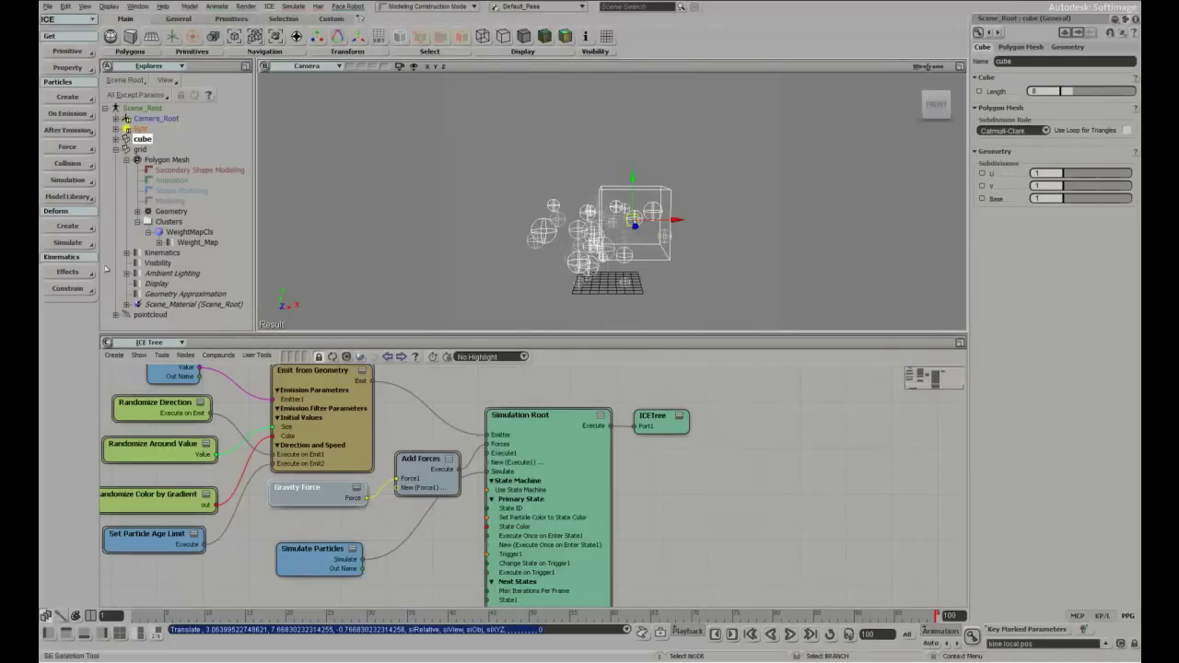
Apply the Delete by Volume collision effect with the cube, spacing out the ICETree and Delete Particles by Volume nodes
click(64, 163)
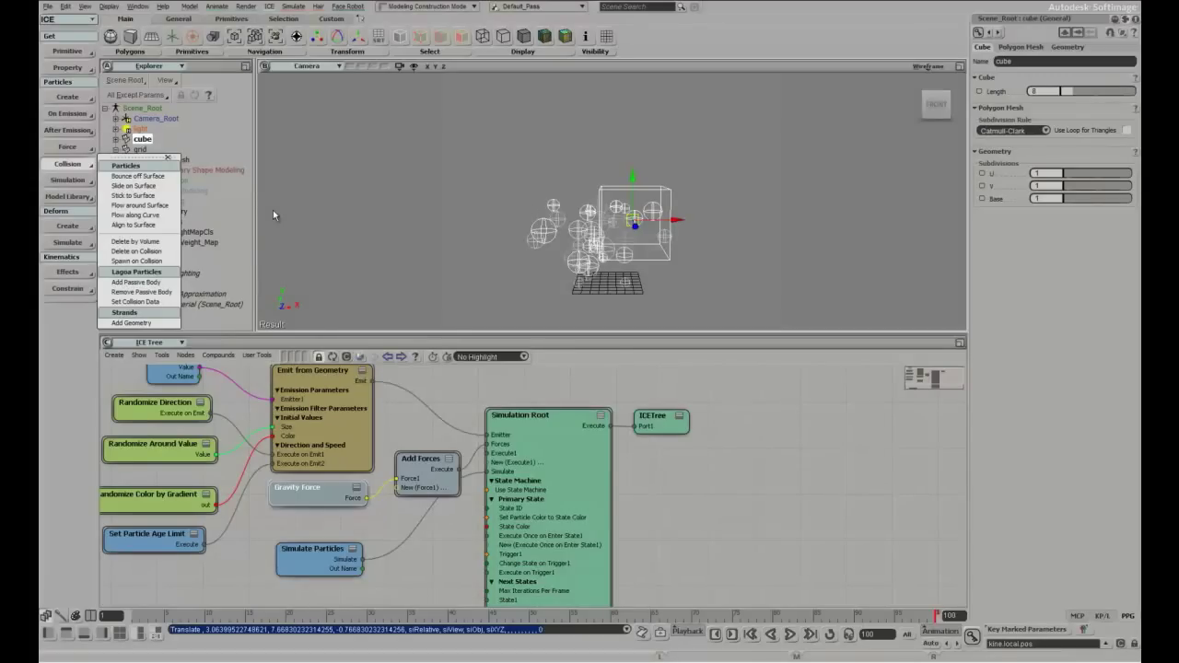
click(648, 392)
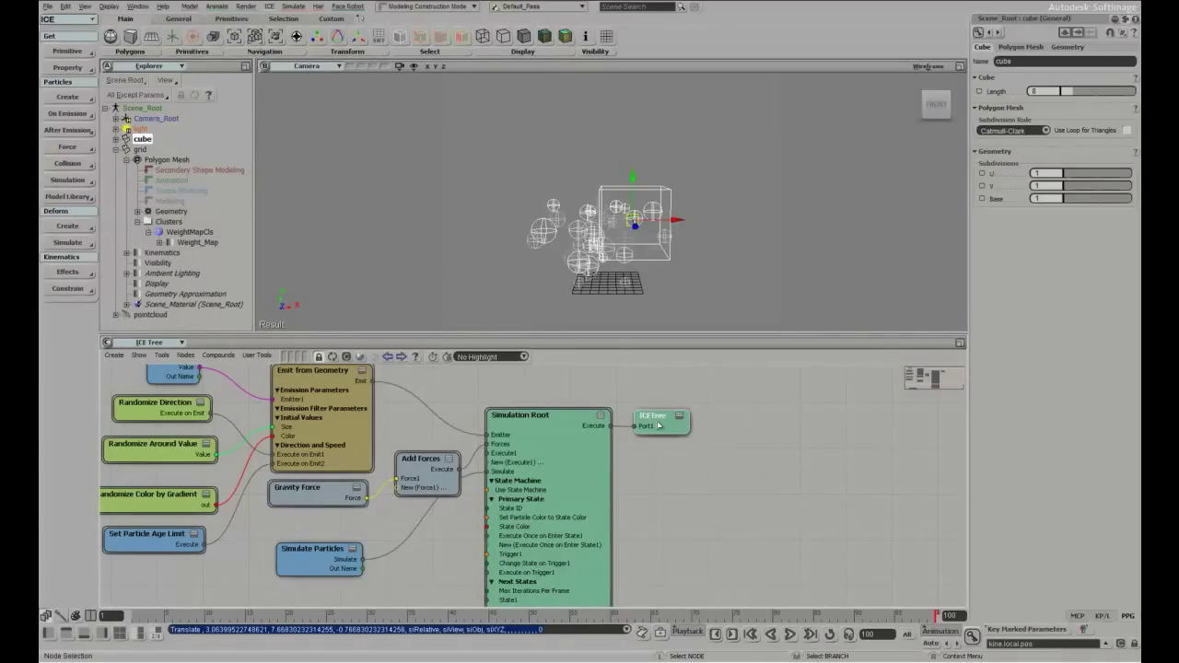
drag(656, 419, 696, 428)
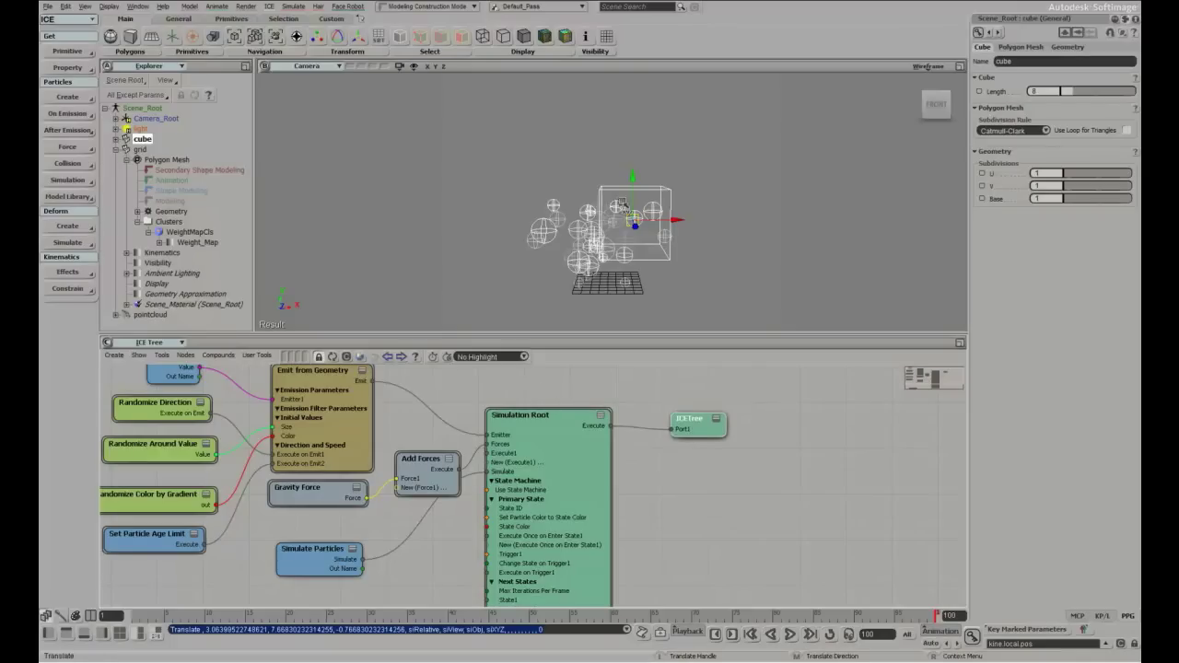
click(68, 164)
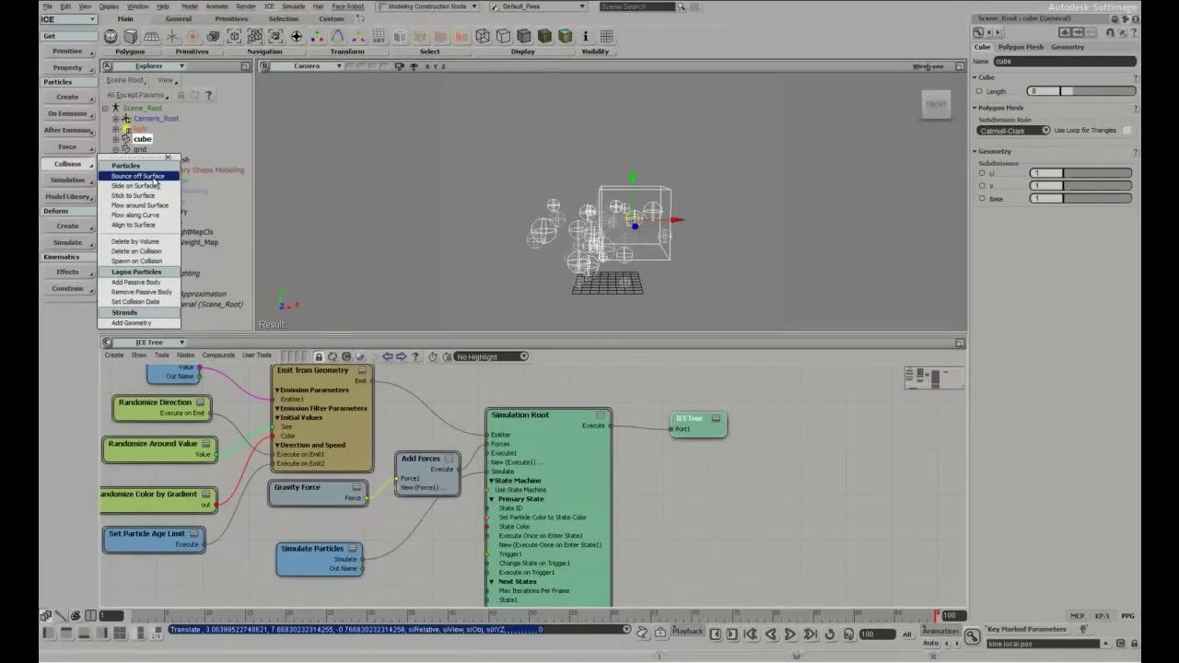
click(148, 242)
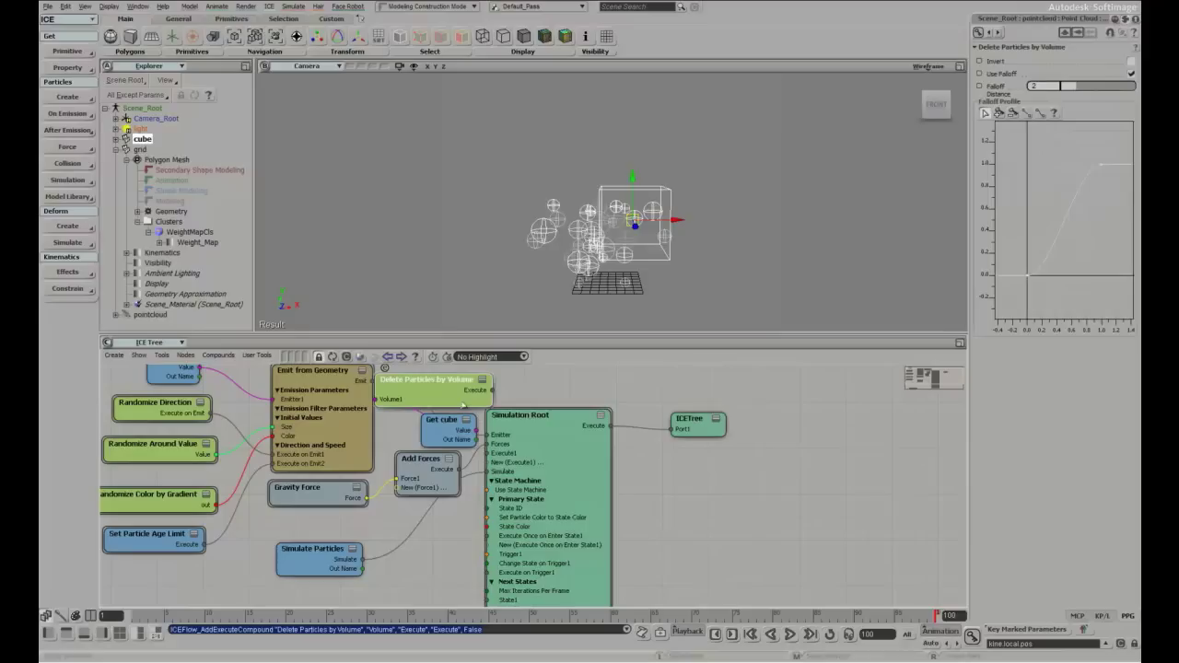
drag(457, 392, 529, 383)
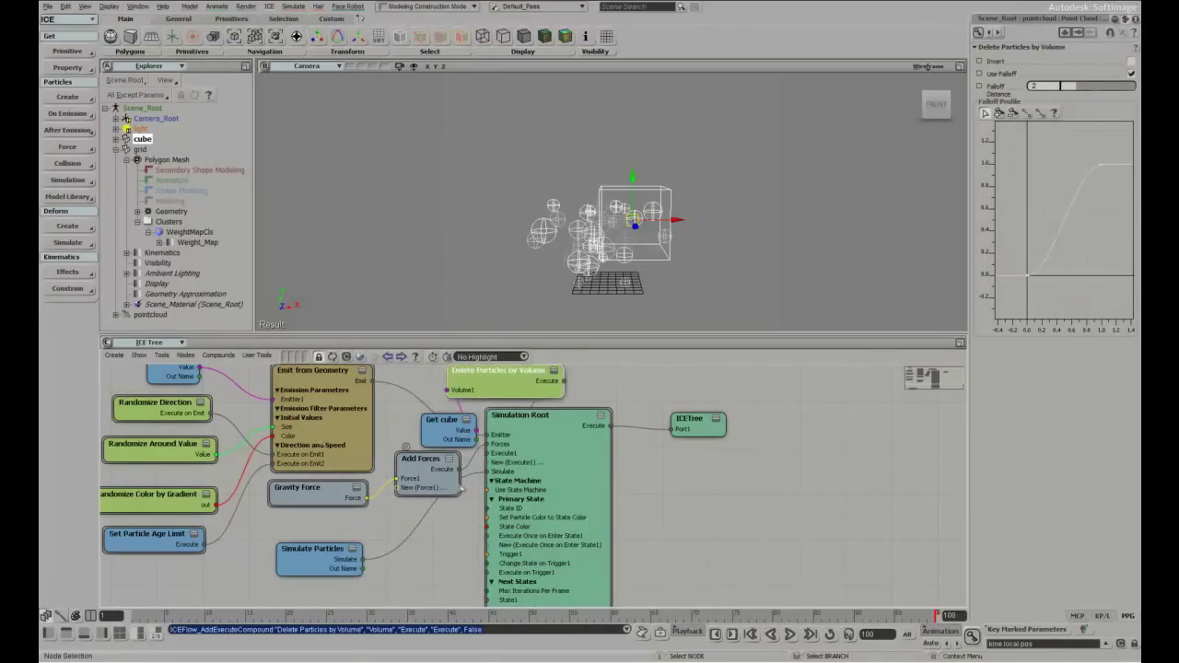
scroll(529, 383, down, 3)
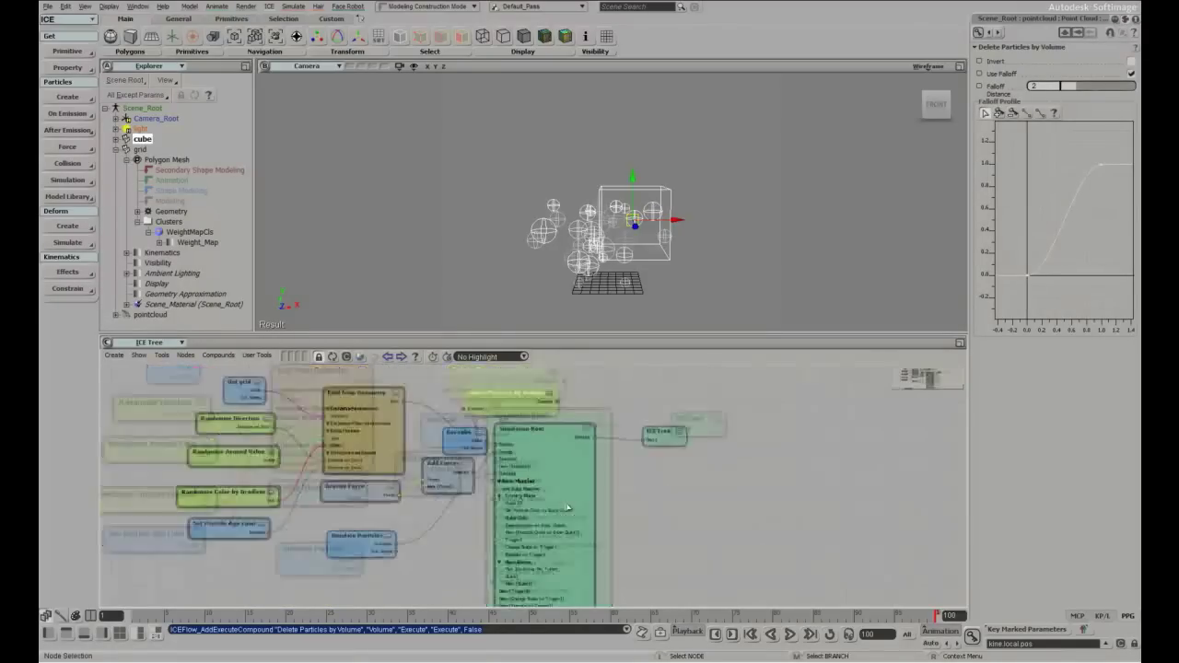
Play the simulation, move the cube over the middle of the particle stream and replay from the start
click(790, 635)
drag(663, 295, 733, 251)
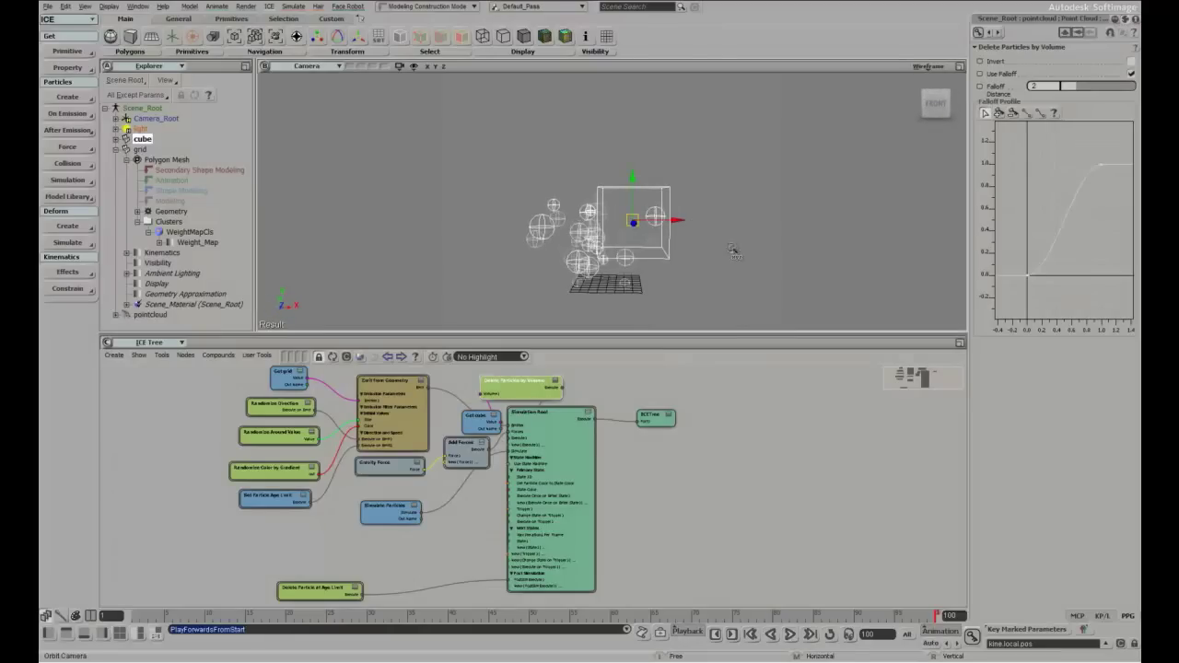
drag(645, 221, 603, 225)
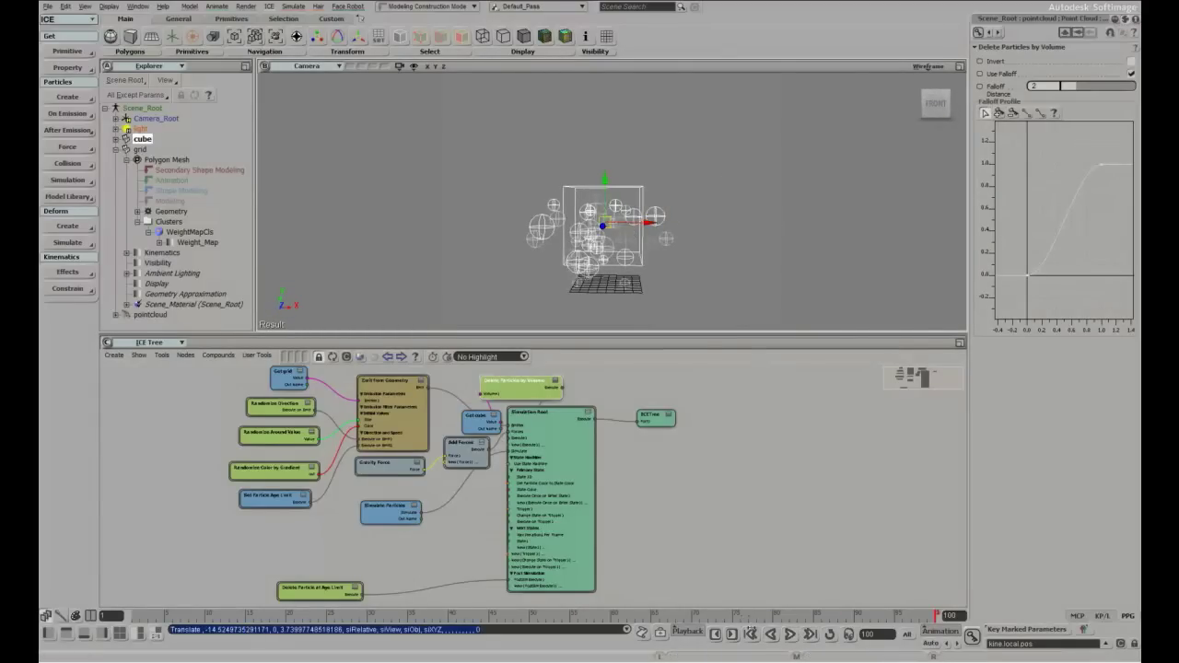
click(790, 635)
Set the Falloff Distance of Delete Particles by Volume to 0.923 and replay the simulation
key(o)
drag(737, 295, 671, 387)
drag(625, 404, 706, 165)
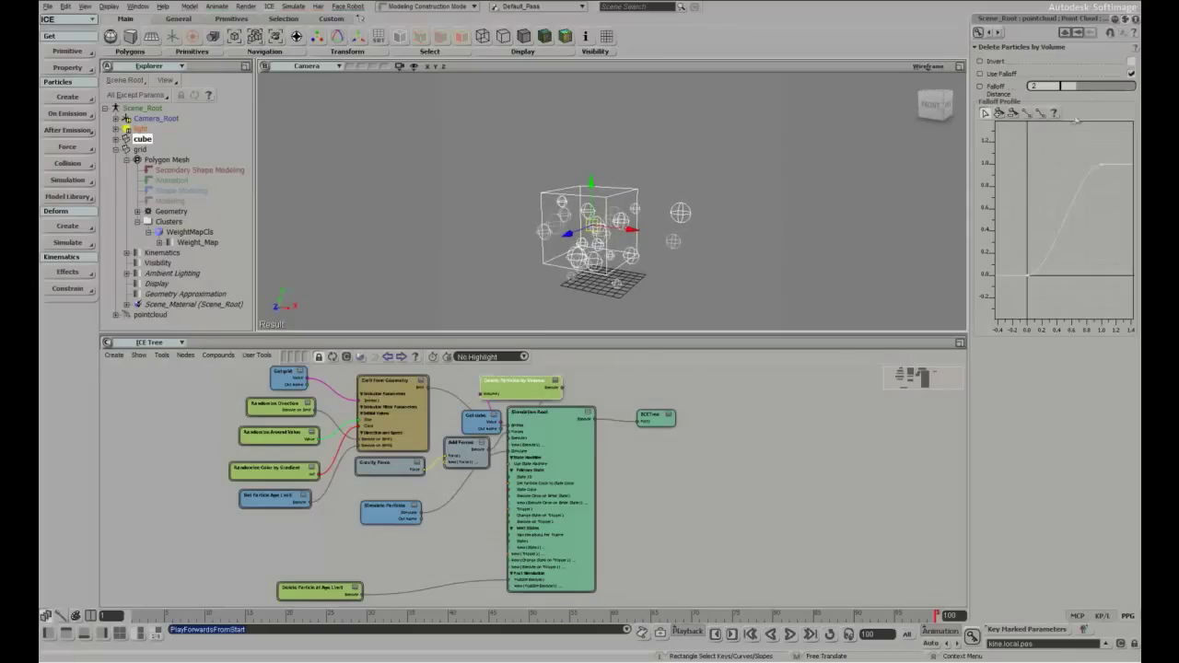
click(1070, 86)
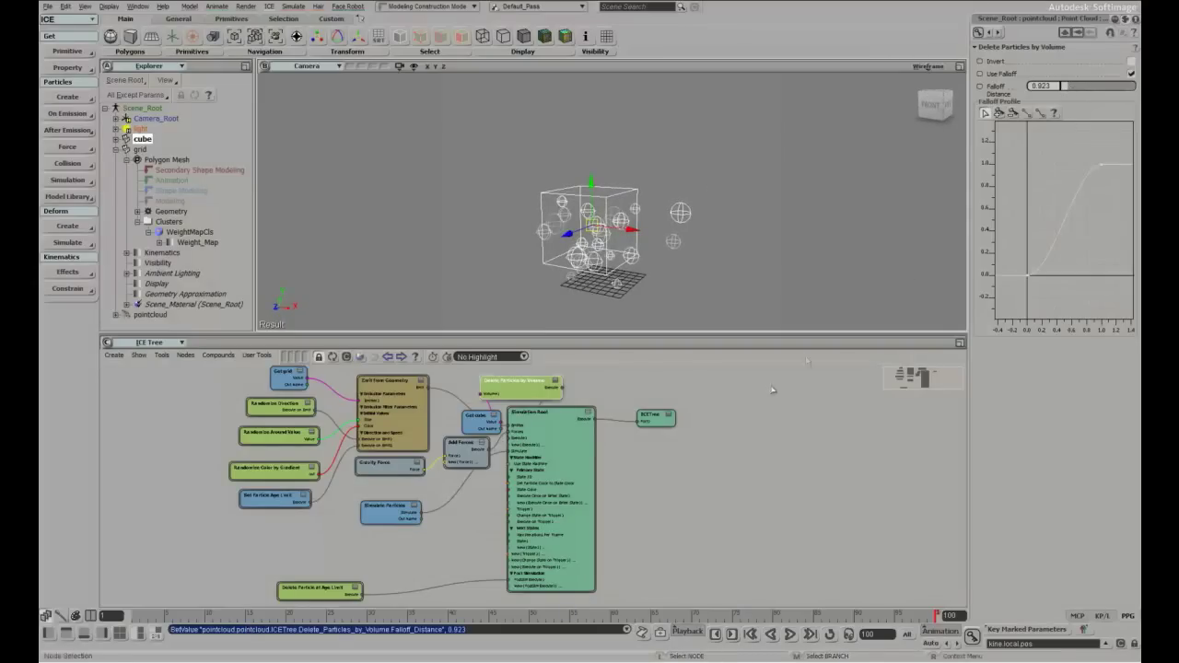
middle_click(789, 633)
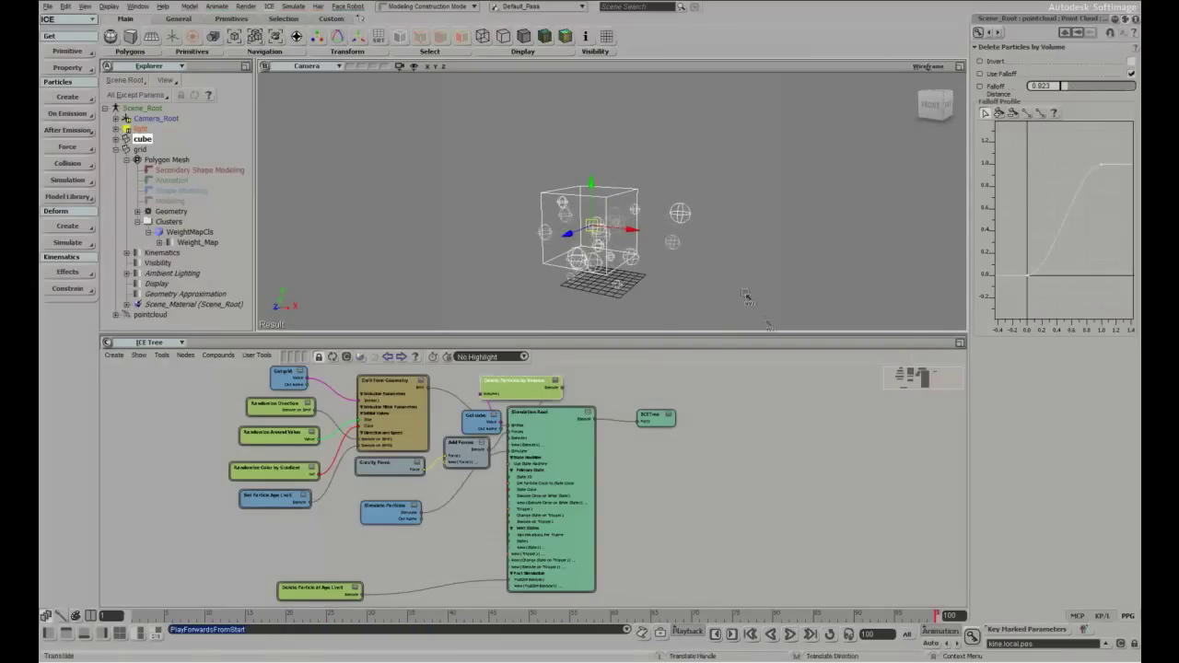
Move the cube up out of the particles, delete it and select the point cloud
drag(747, 295, 722, 362)
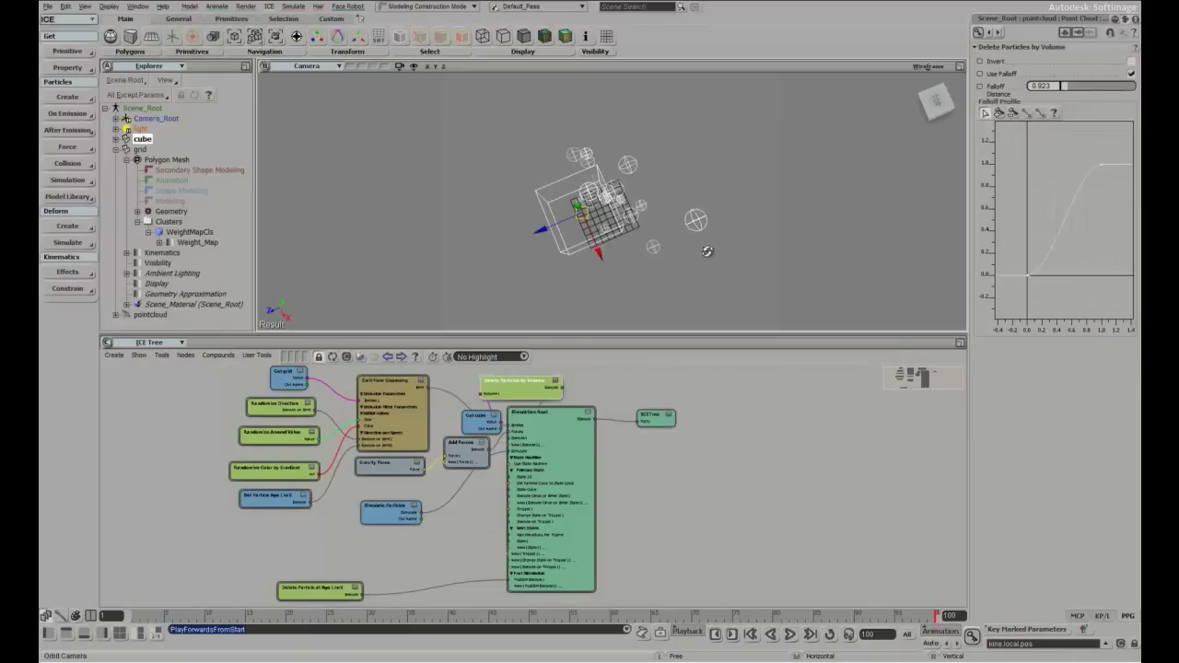
drag(708, 411, 747, 129)
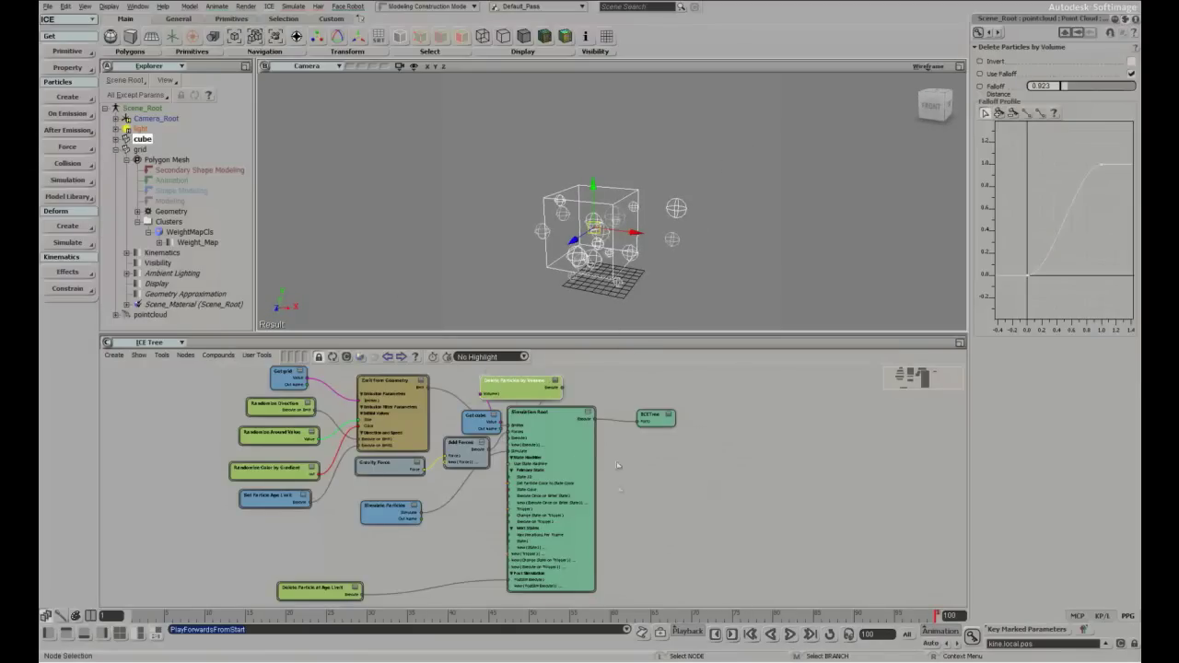
drag(607, 246, 607, 138)
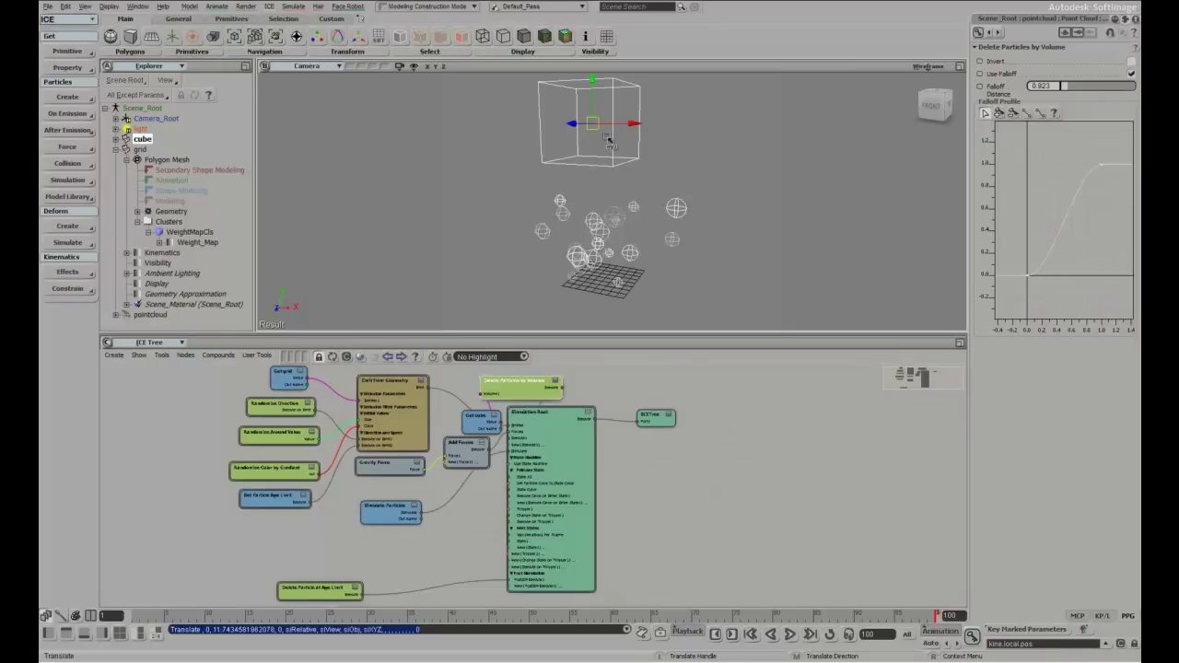
click(599, 247)
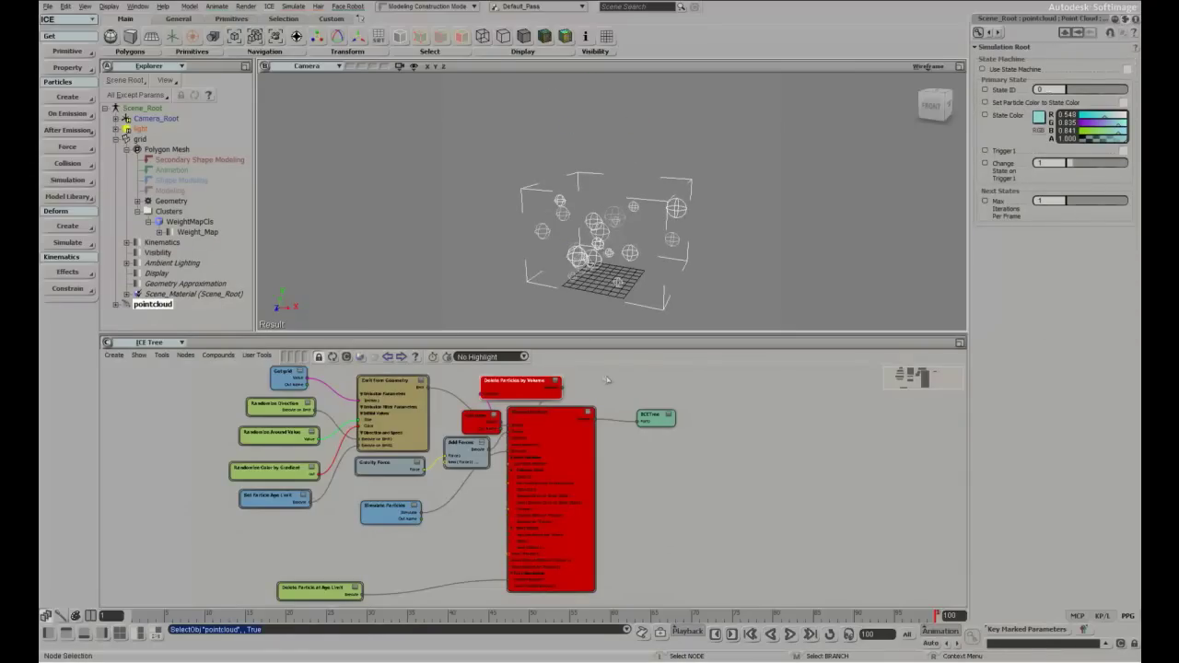
Spread out the Simulation Root, ICETree, Get cube and Delete Particles by Volume nodes so the cube's collision connection is readable
scroll(588, 421, up, 3)
drag(571, 454, 584, 540)
drag(724, 489, 830, 449)
drag(553, 501, 679, 509)
drag(536, 430, 582, 407)
drag(473, 480, 493, 409)
click(567, 419)
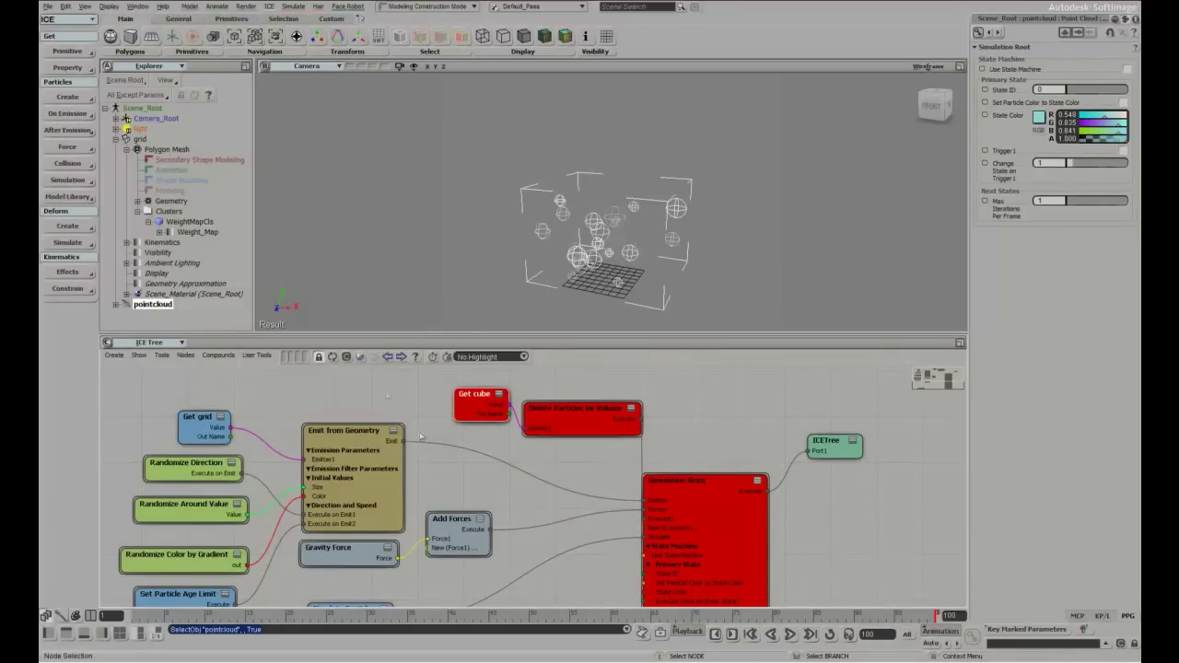
Delete the Get cube and Delete Particles by Volume nodes and replay the simulation from the start
scroll(557, 506, down, 3)
key(z)
drag(557, 506, 521, 521)
shift+click(544, 433)
scroll(544, 433, up, 1)
key(Delete)
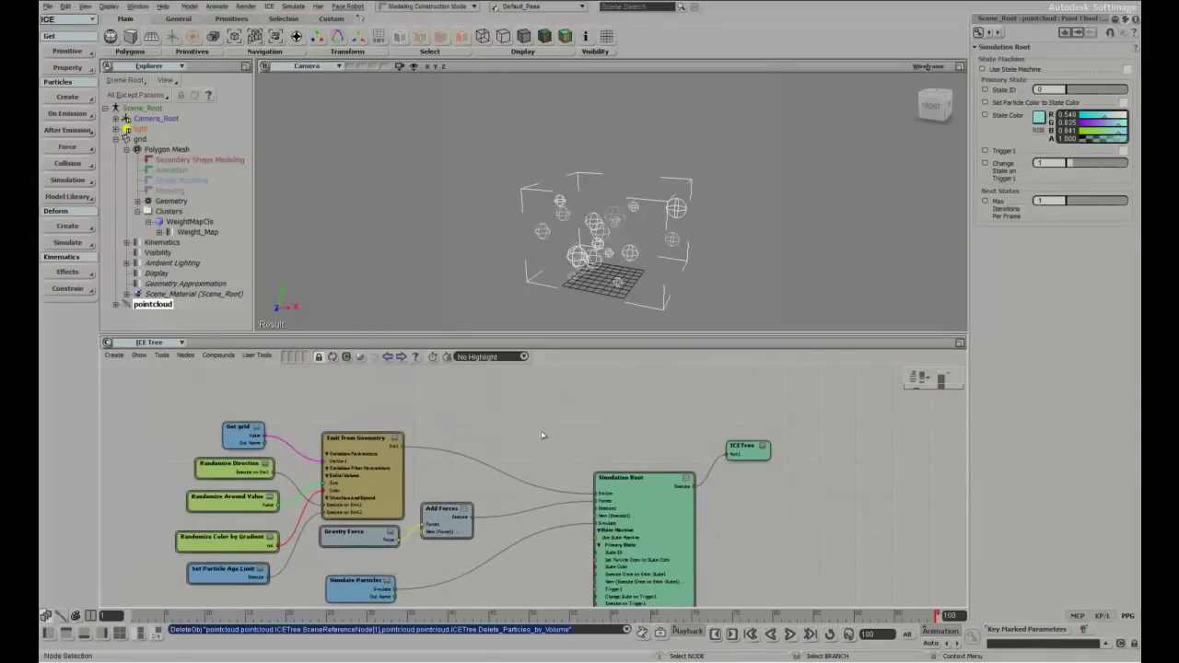
click(790, 636)
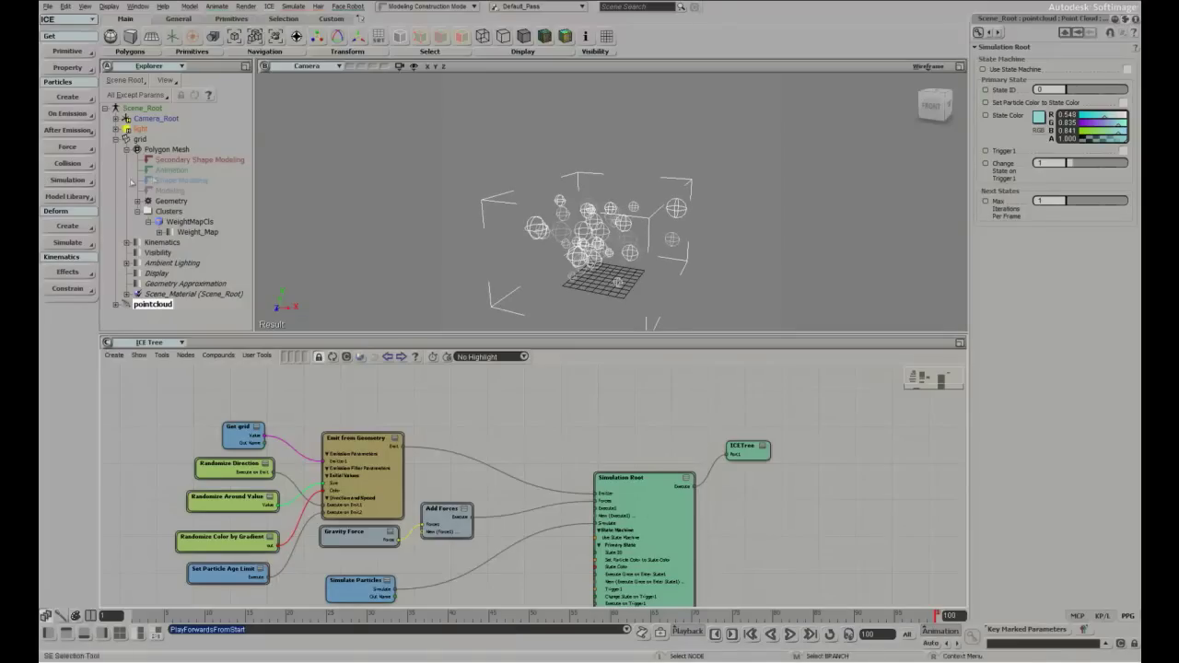
Add Curl Noise to the point cloud and play the simulation with the end frame set to 300
click(56, 131)
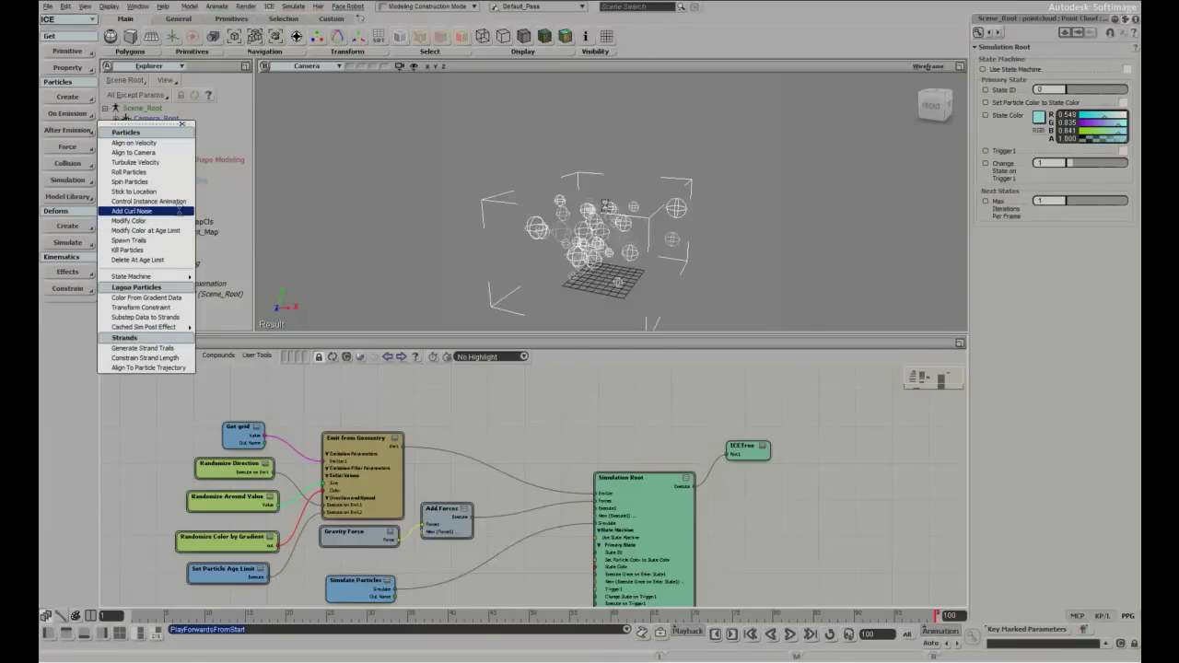
click(132, 211)
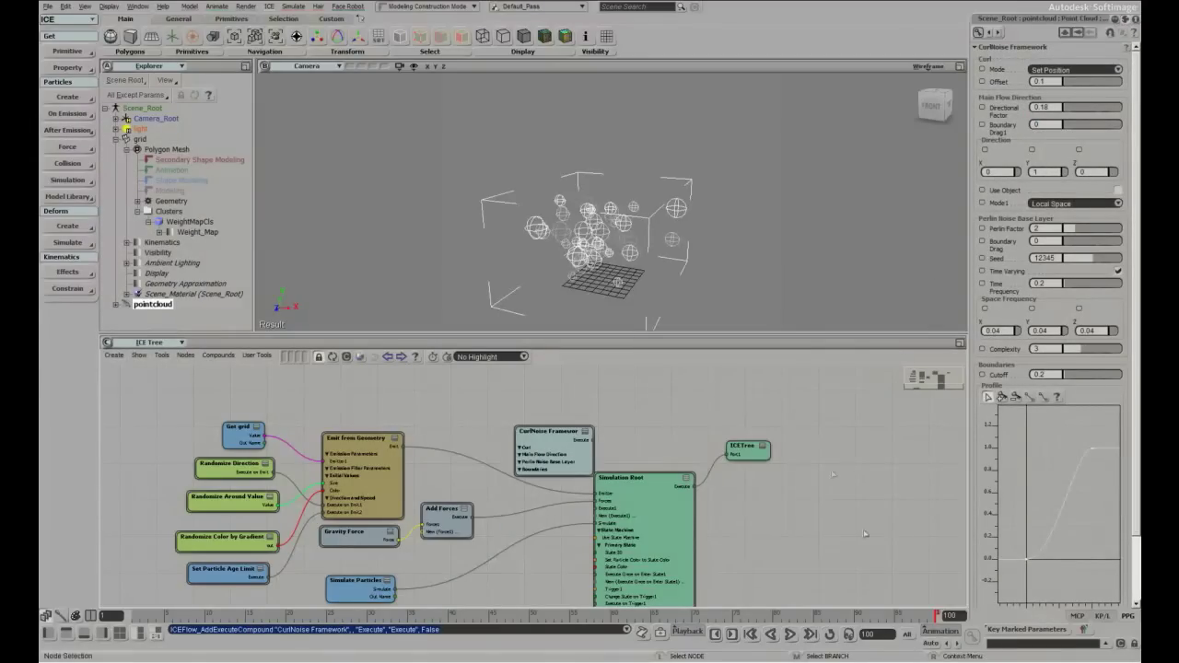
click(790, 633)
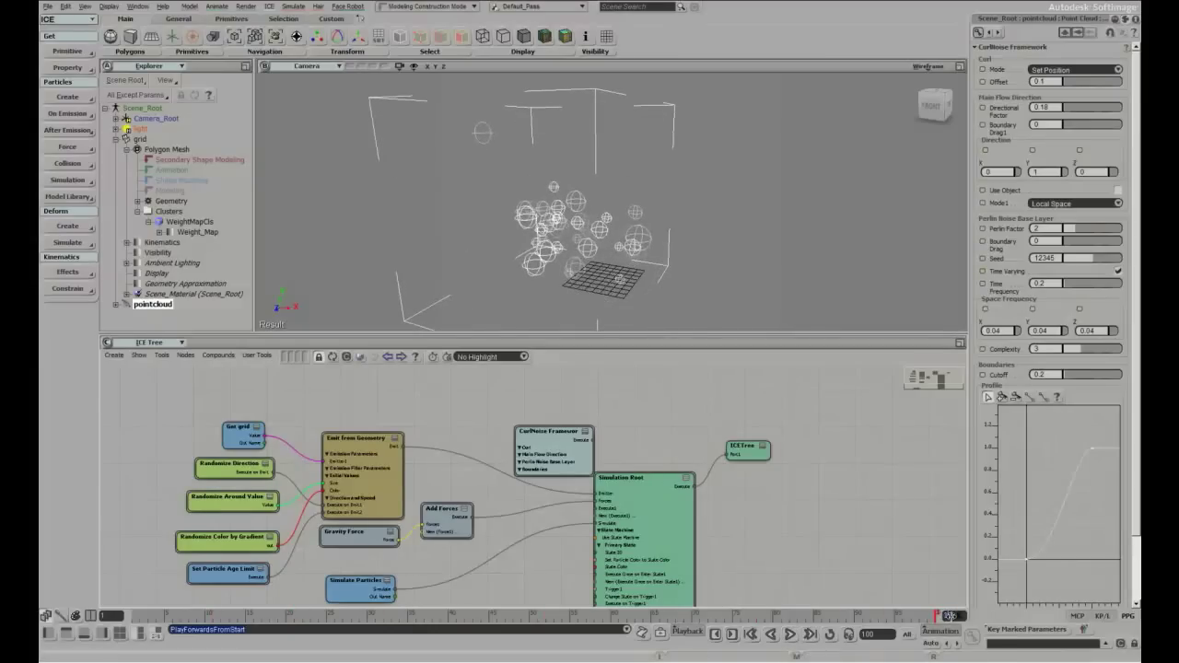
key(Return)
click(790, 633)
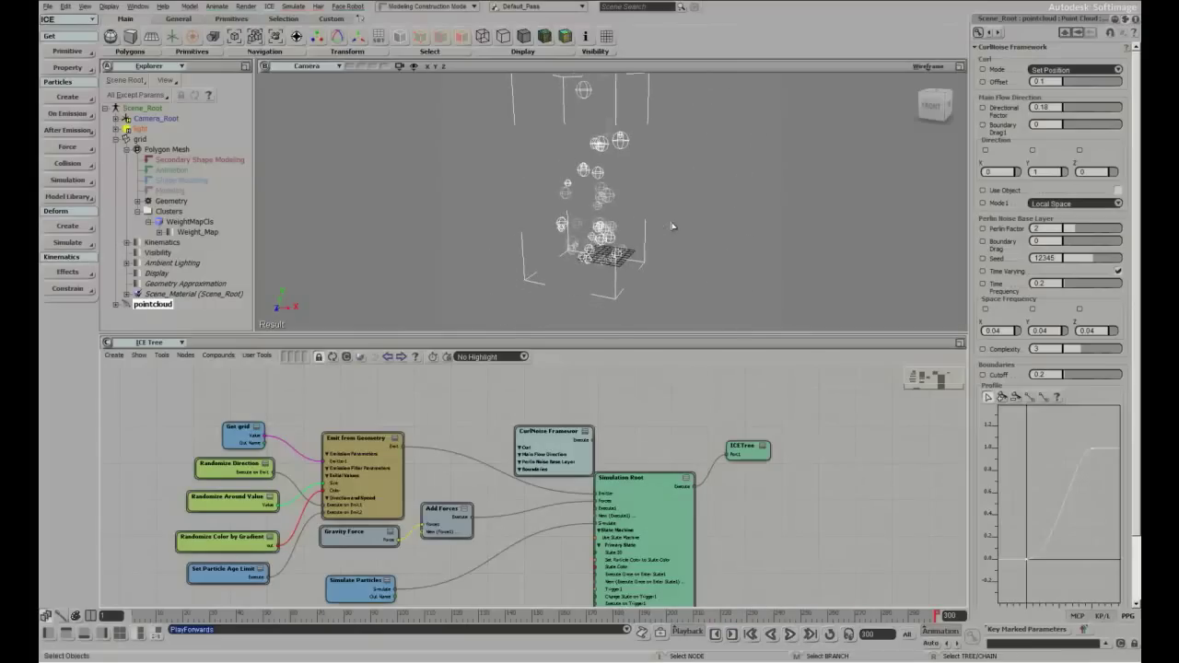
Set the CurlNoise Framework's Y direction to 3 and replay the simulation from the start
text(3)
key(Return)
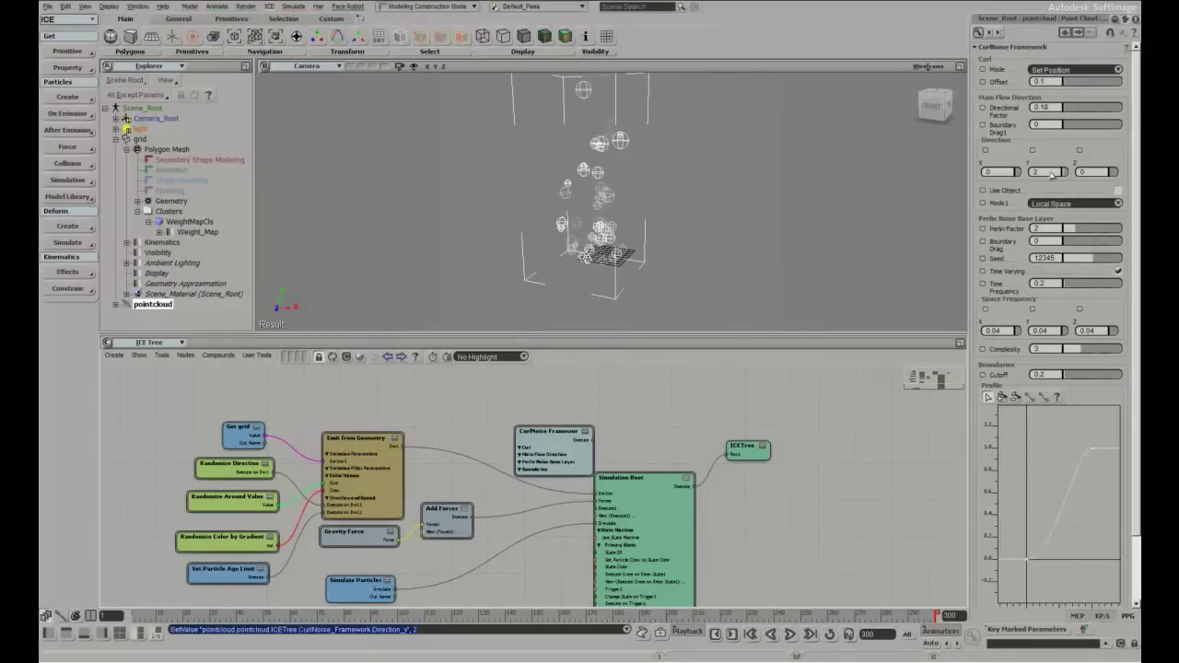
click(790, 634)
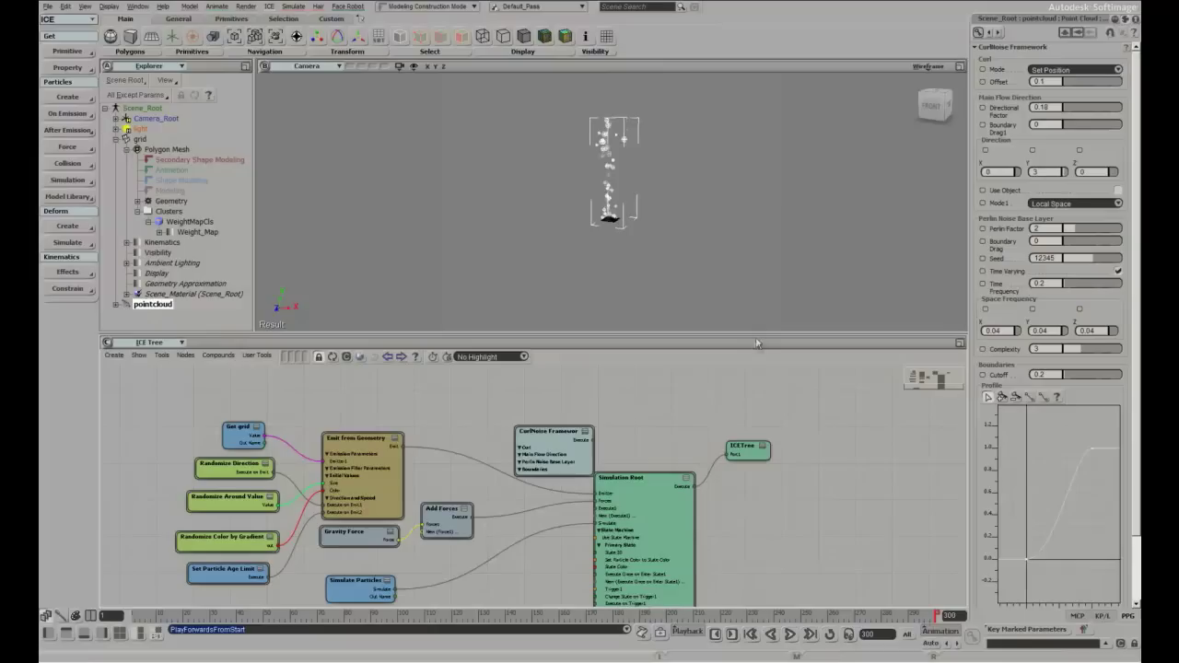
scroll(676, 310, up, 5)
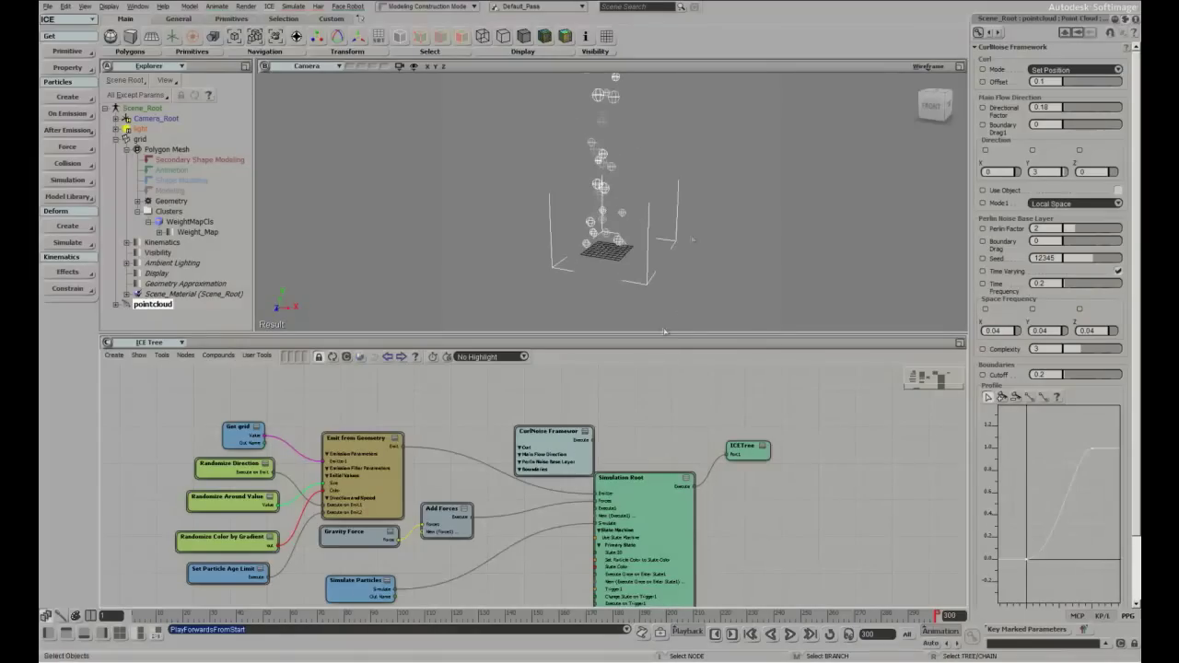
Stack the CurlNoise Framework and Simulate Particles nodes below Add Forces and look inside the Simulation Root compound
drag(552, 431, 512, 553)
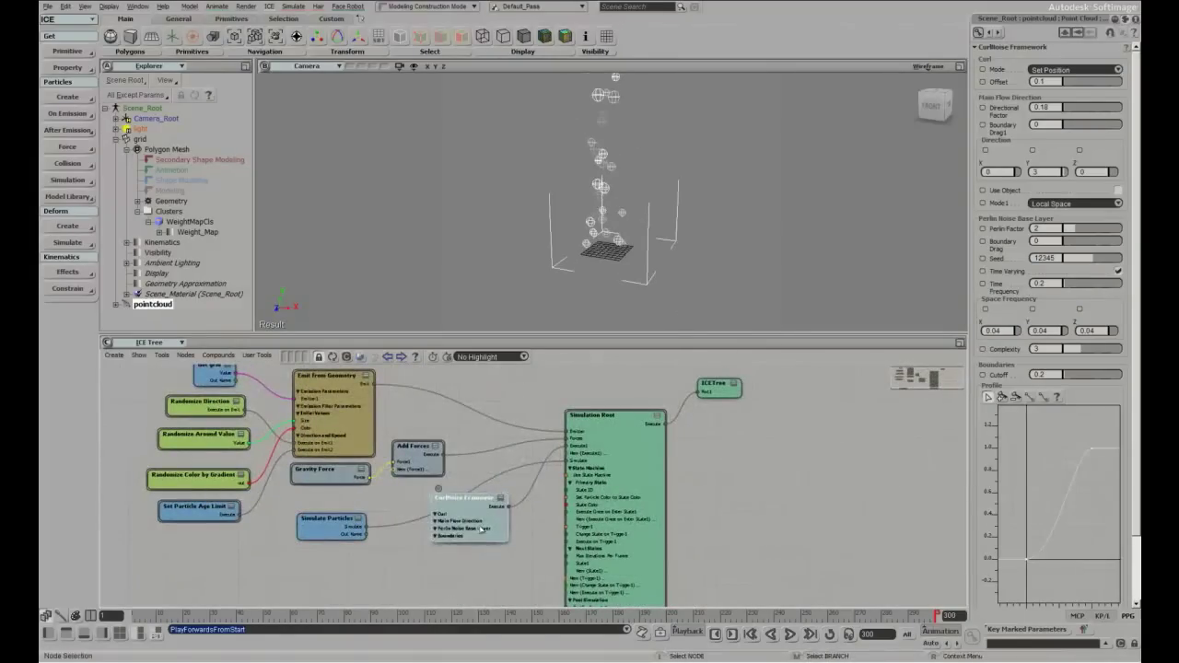
drag(472, 504, 471, 481)
drag(322, 526, 455, 551)
drag(473, 483, 455, 502)
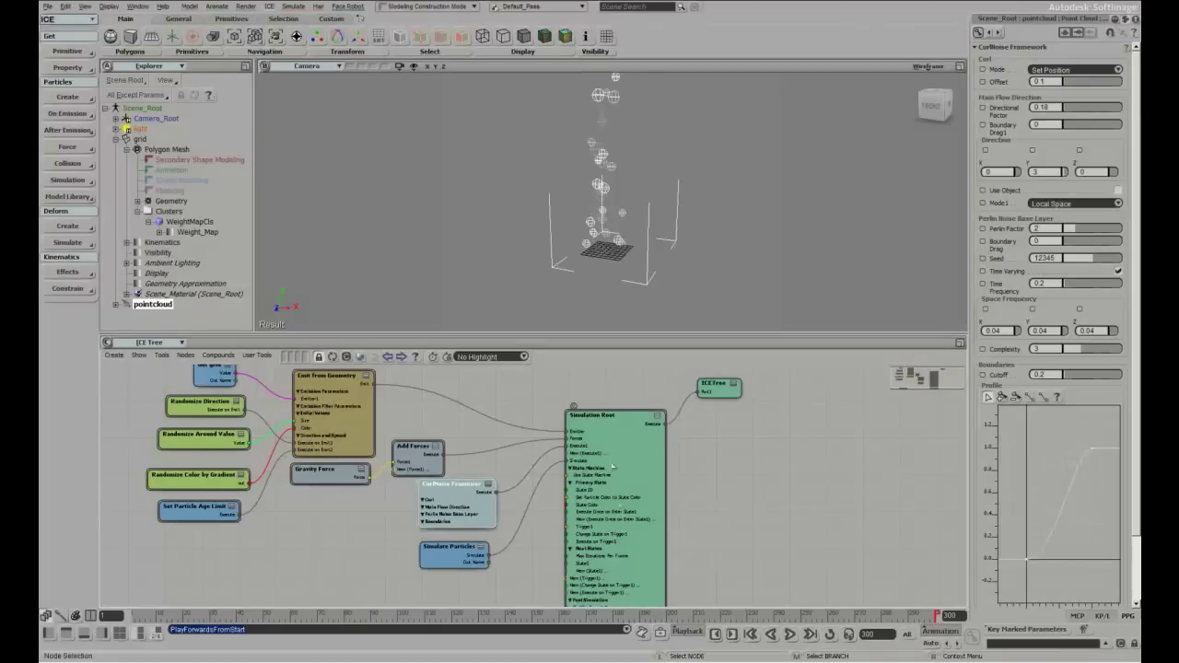
double_click(573, 413)
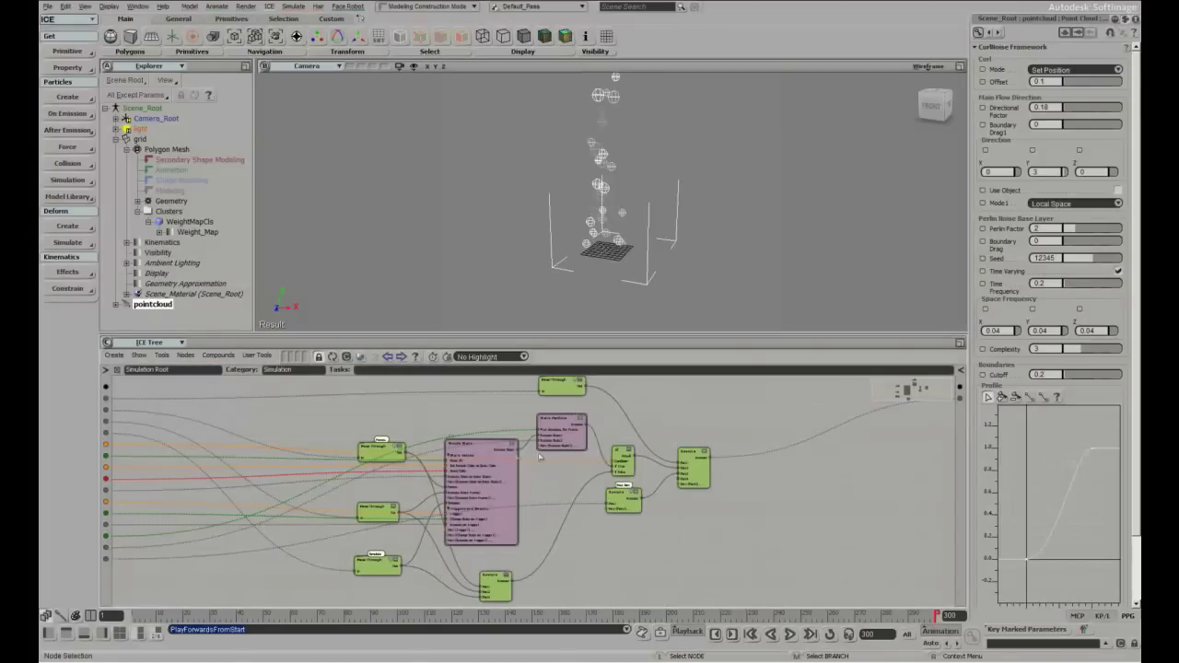
click(119, 372)
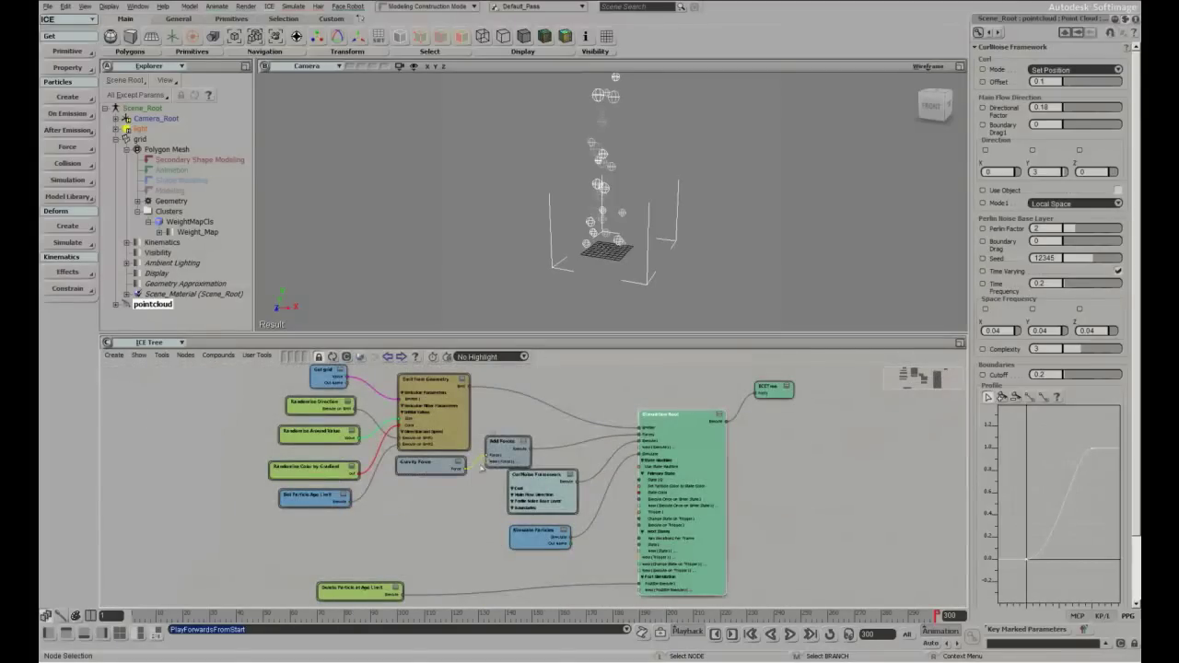
Line up the Add Forces and Simulate Particles nodes and move Delete Particle at Age Limit below them, near Simulation Root
drag(496, 440, 516, 435)
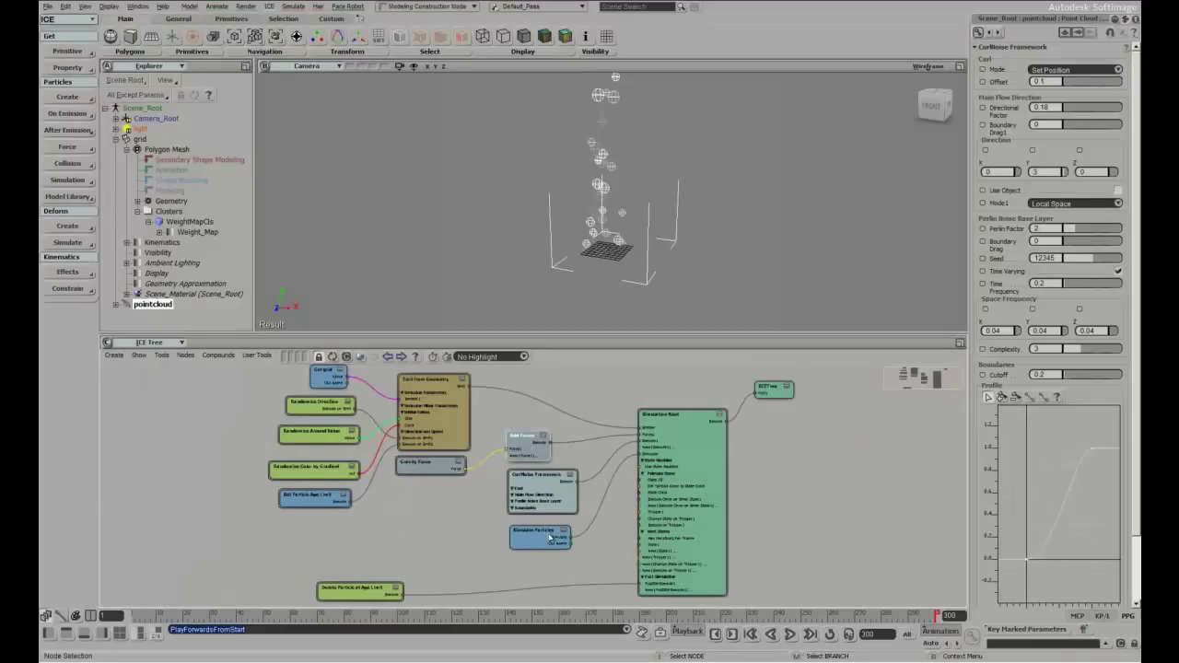
drag(550, 537, 553, 531)
drag(364, 589, 569, 608)
key(s)
drag(515, 569, 492, 531)
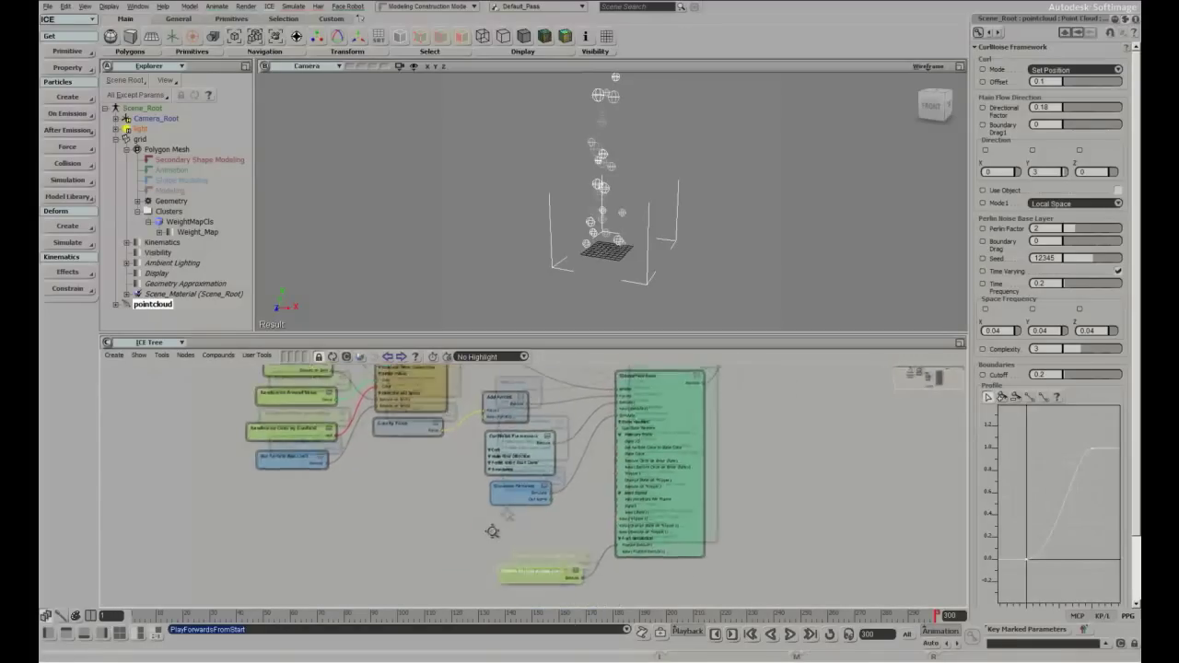
scroll(502, 522, down, 2)
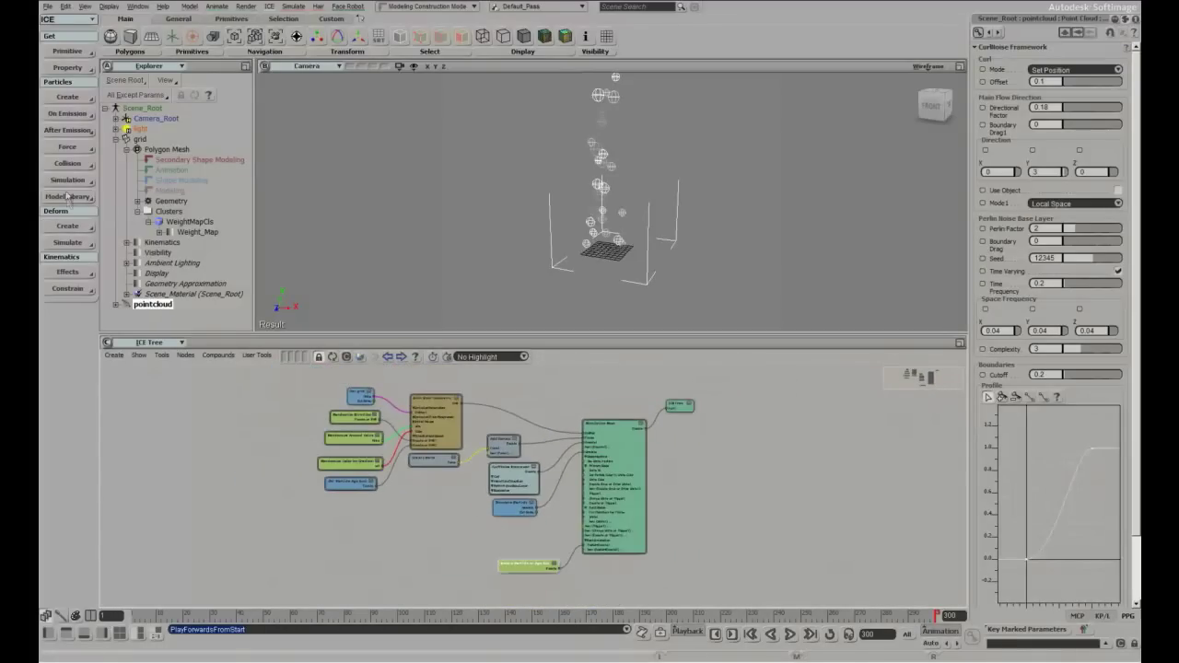
Add a Particle Position Trigger testing the Y axis for Greater Than or Equal To 20 and replay the simulation
click(66, 129)
mouse_move(166, 285)
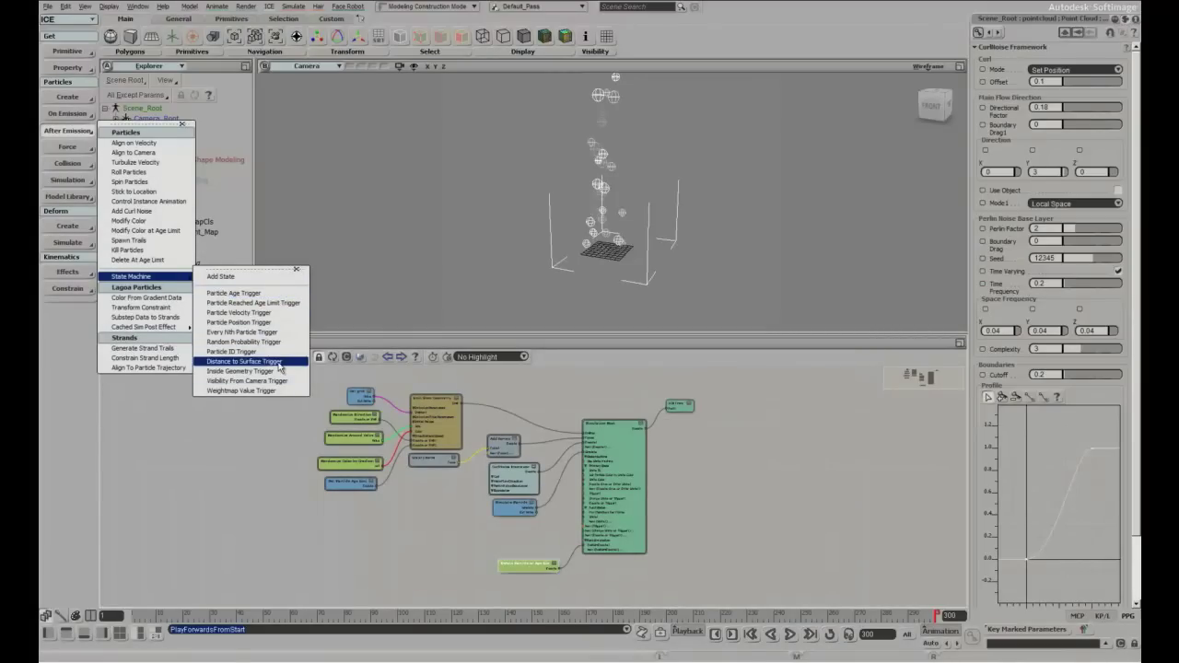
click(263, 324)
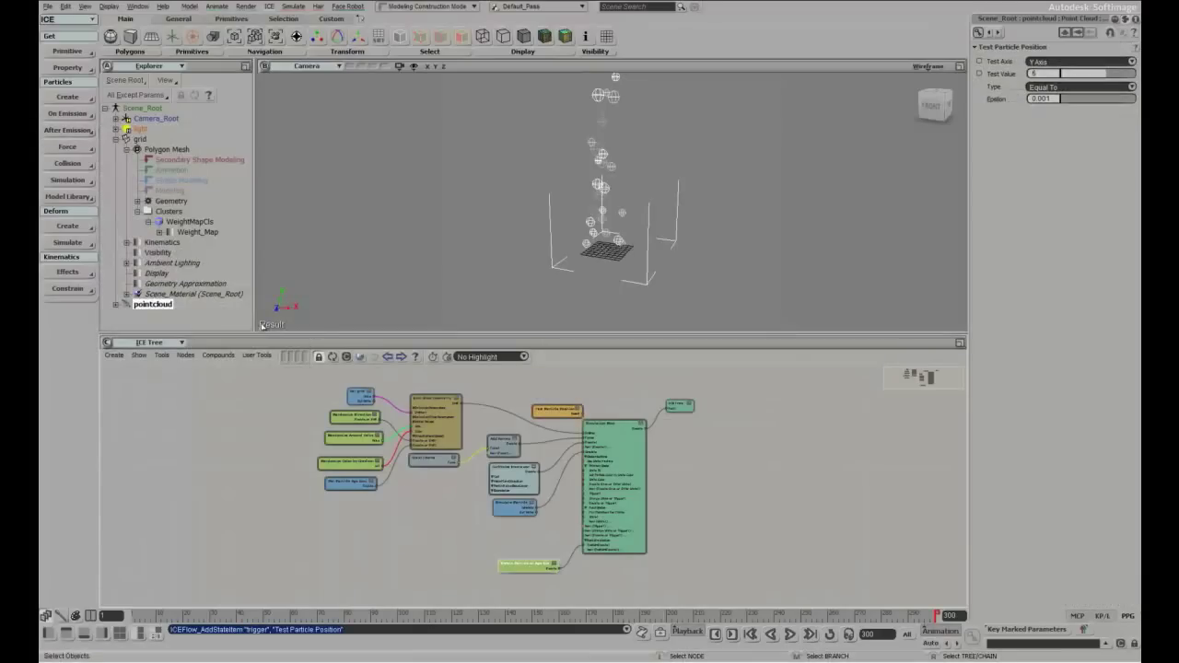
click(1075, 86)
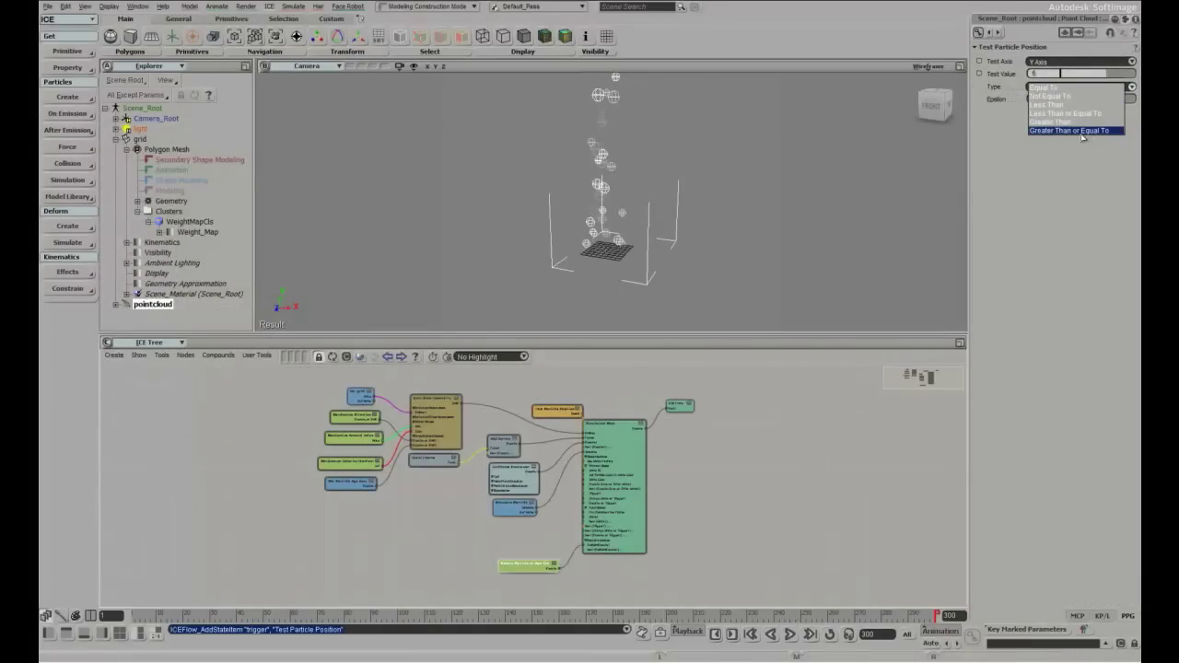
click(1081, 130)
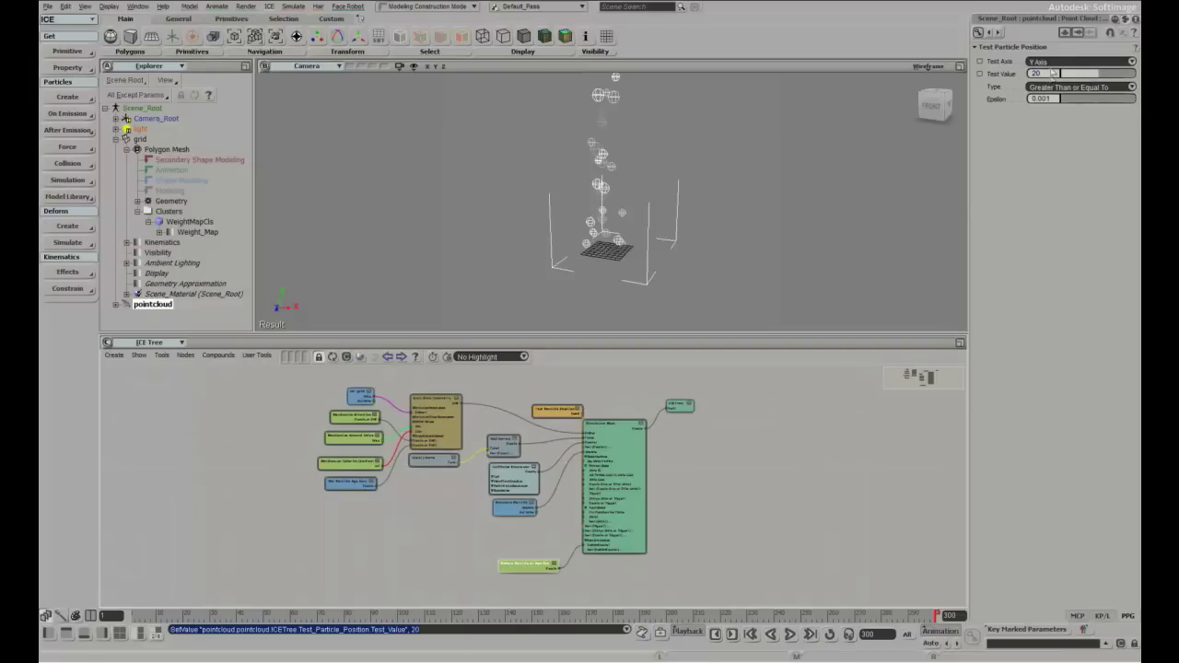
click(790, 635)
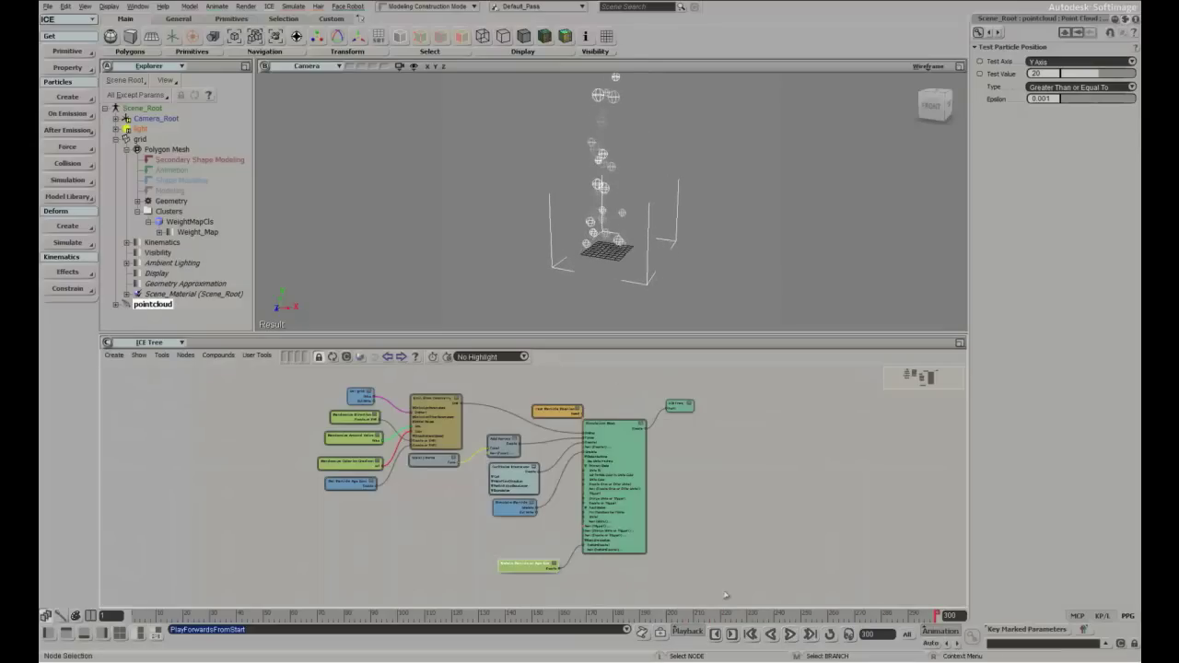
Add a State, place its node and Test Particle Position below Simulate Particles, and replay the simulation
drag(534, 409, 467, 532)
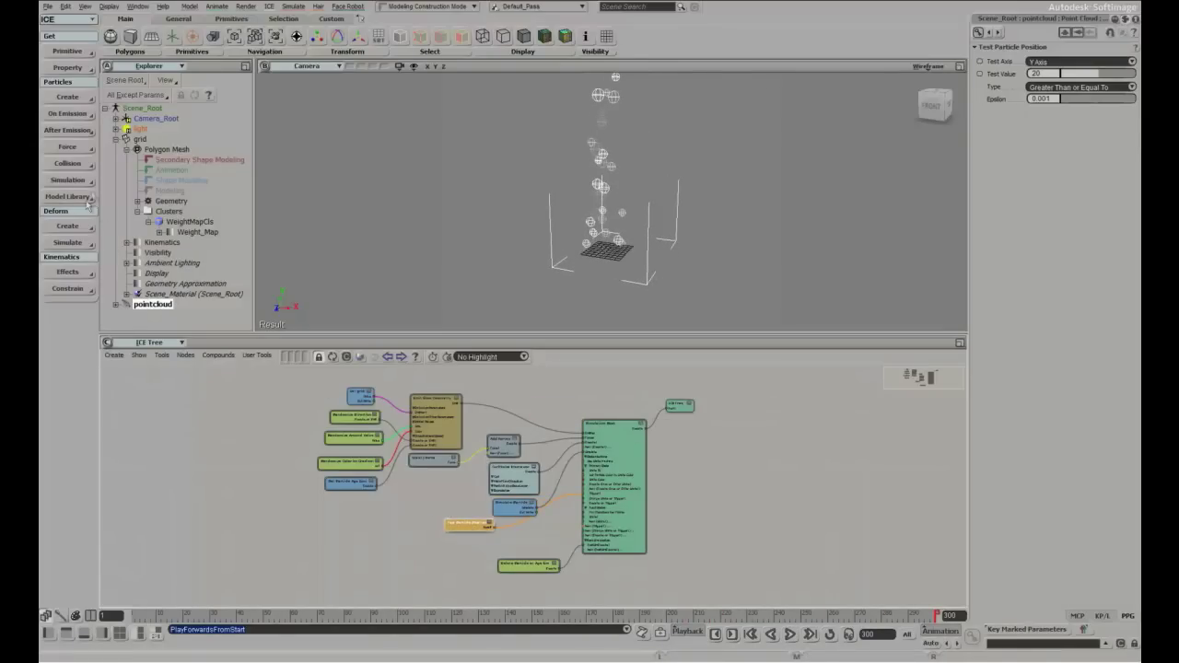
click(59, 133)
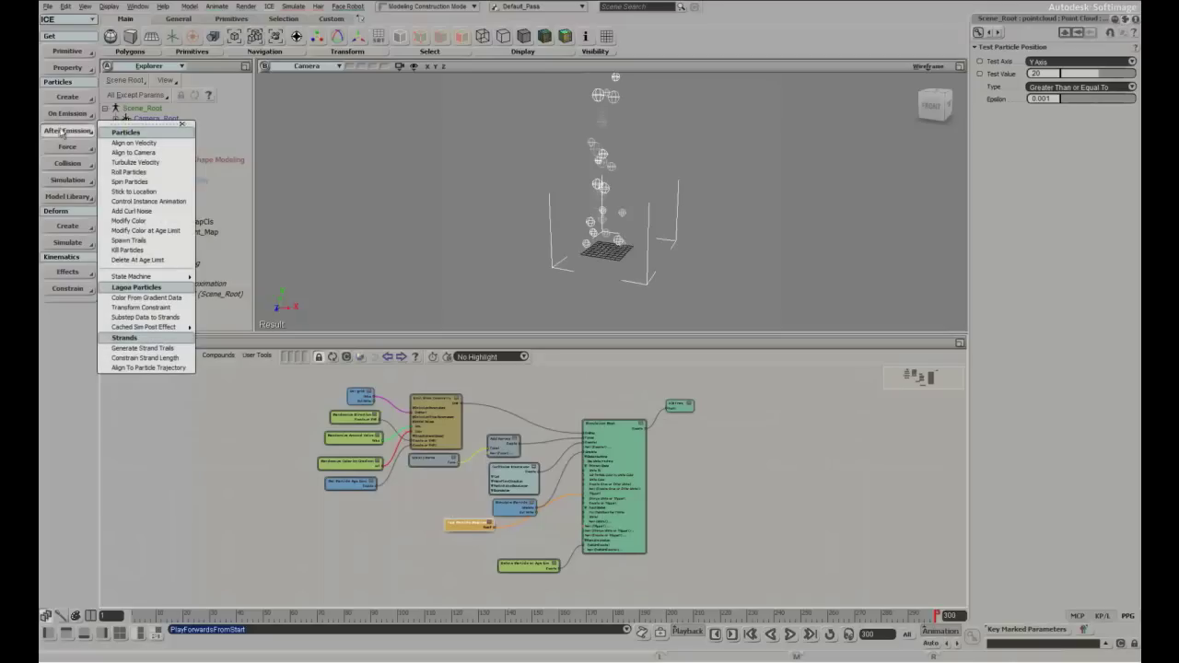
mouse_move(161, 277)
click(225, 278)
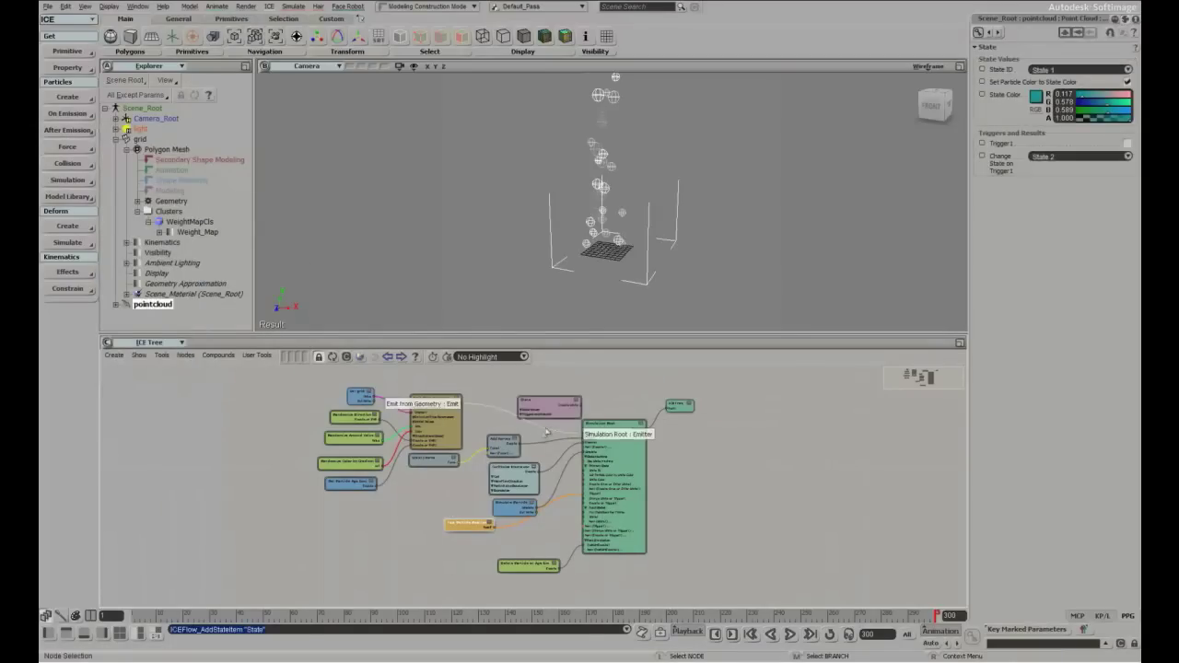
drag(551, 405, 467, 547)
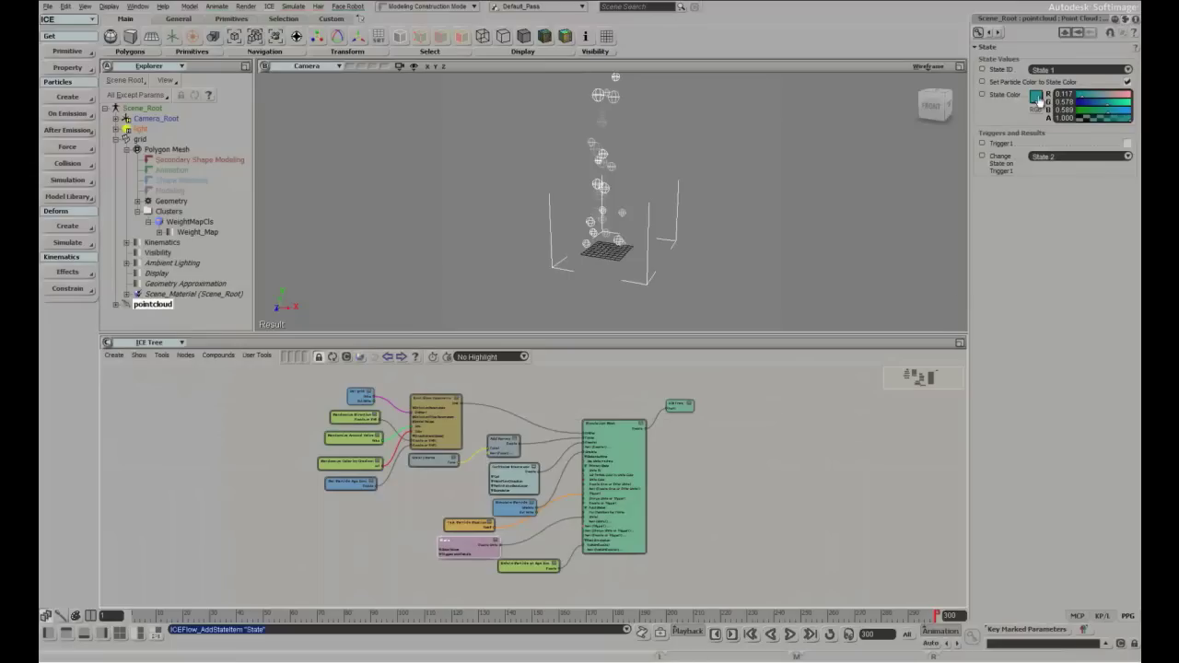
click(790, 634)
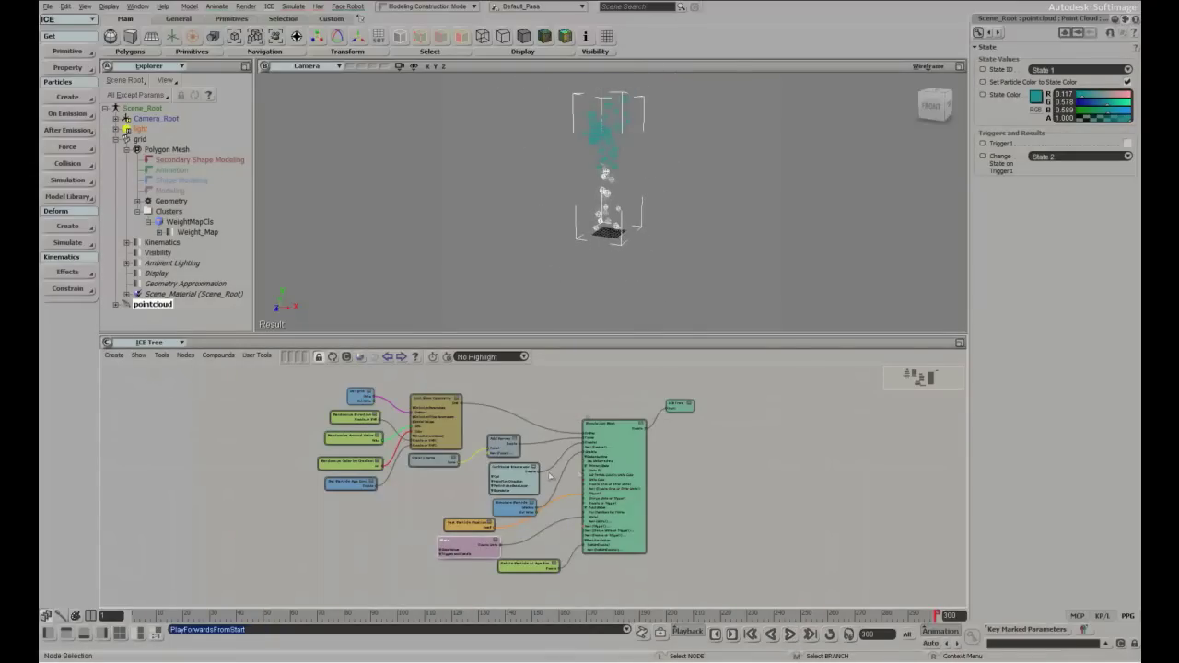
Space out the Add Forces and Emit from Geometry nodes and apply Randomize Direction to the emission
drag(524, 508, 507, 440)
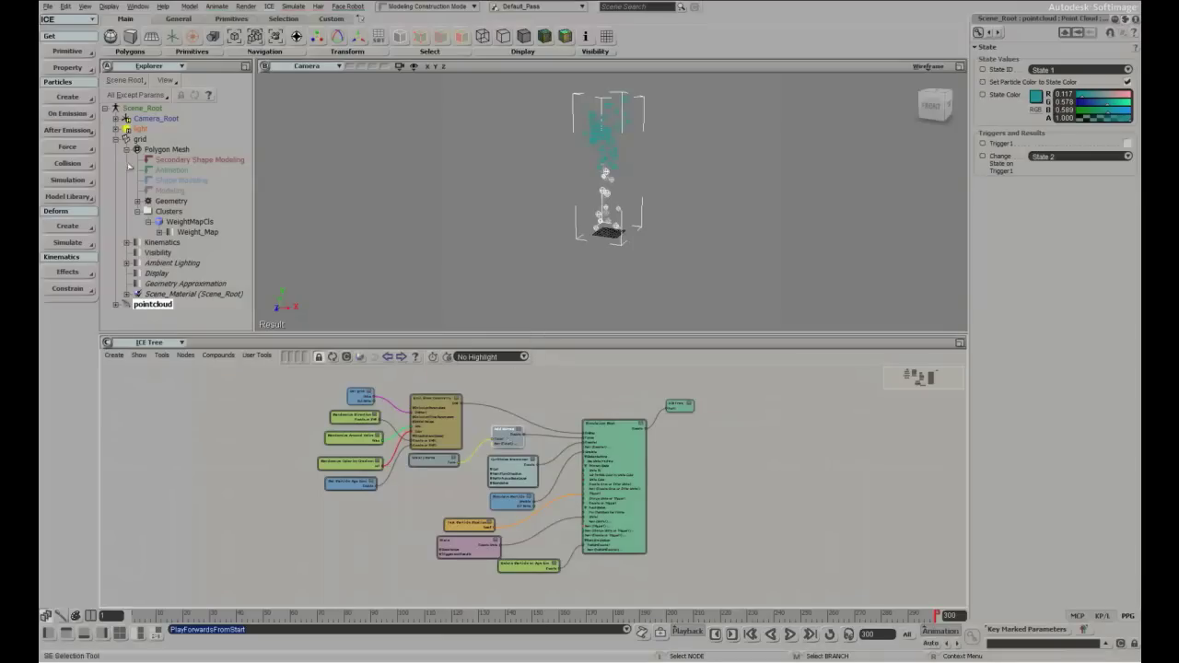
click(67, 98)
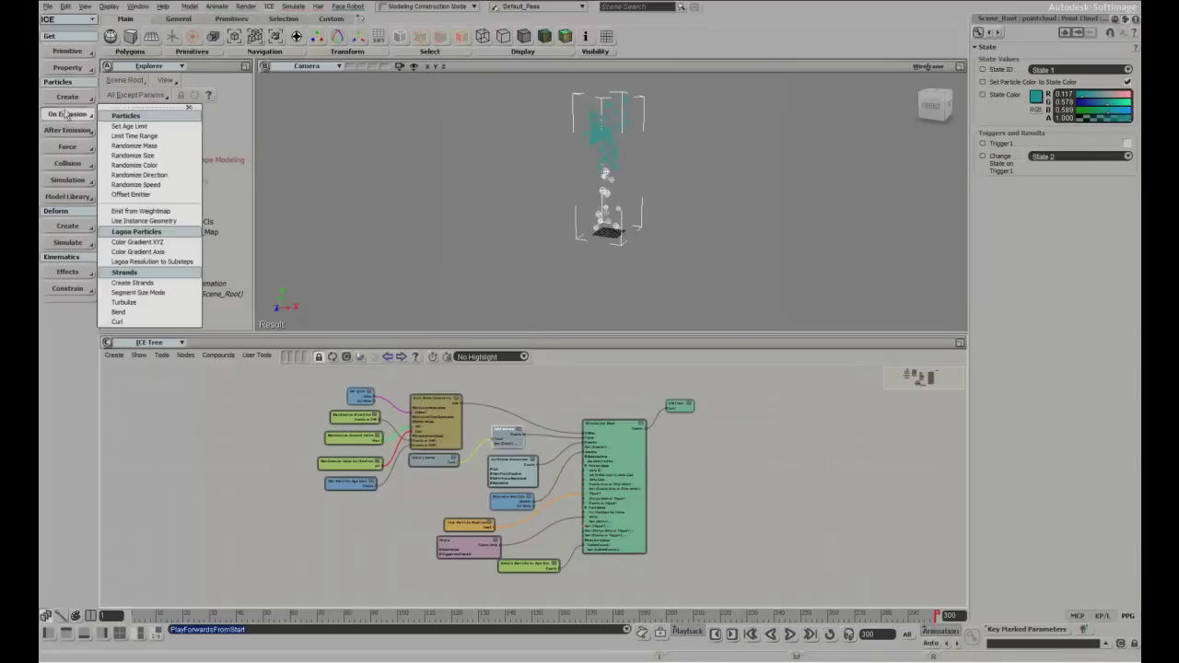
click(163, 180)
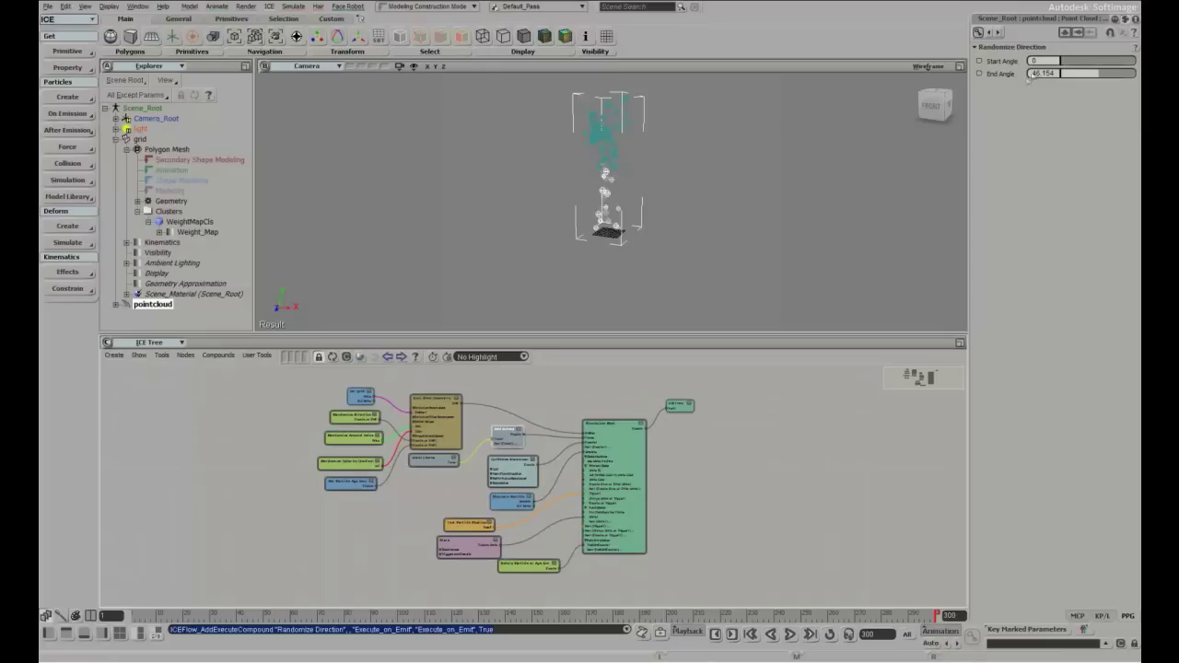
drag(451, 442, 462, 439)
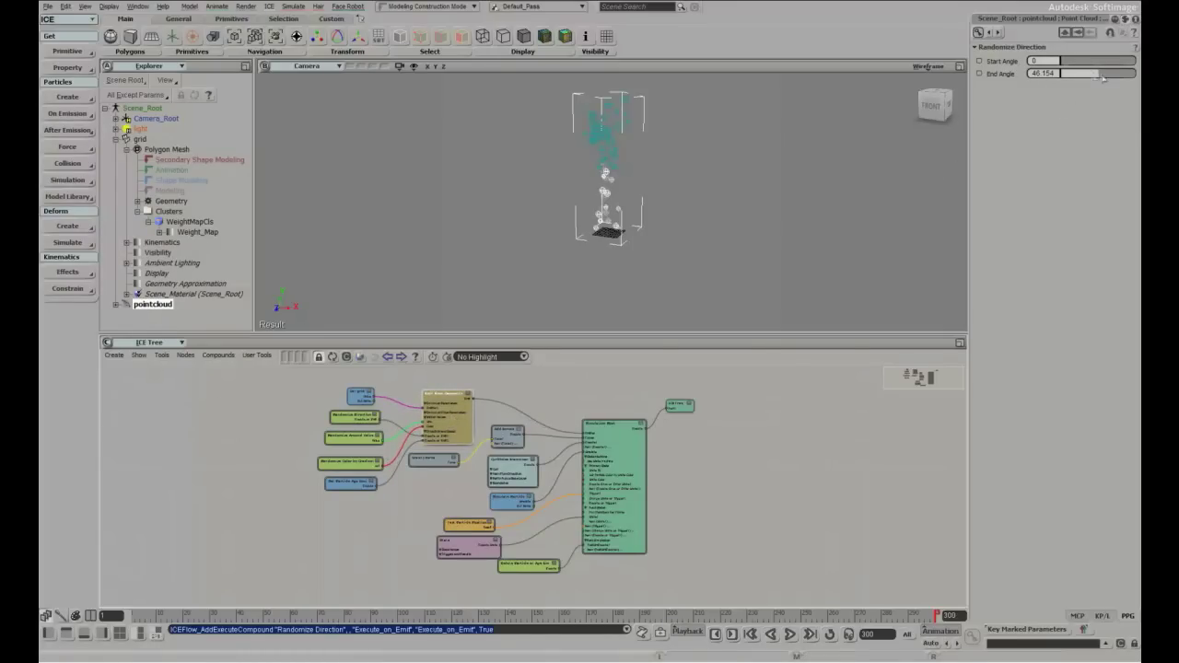
Set the Randomize Direction End Angle to 92 and replay the simulation
drag(1103, 78, 1115, 78)
click(790, 635)
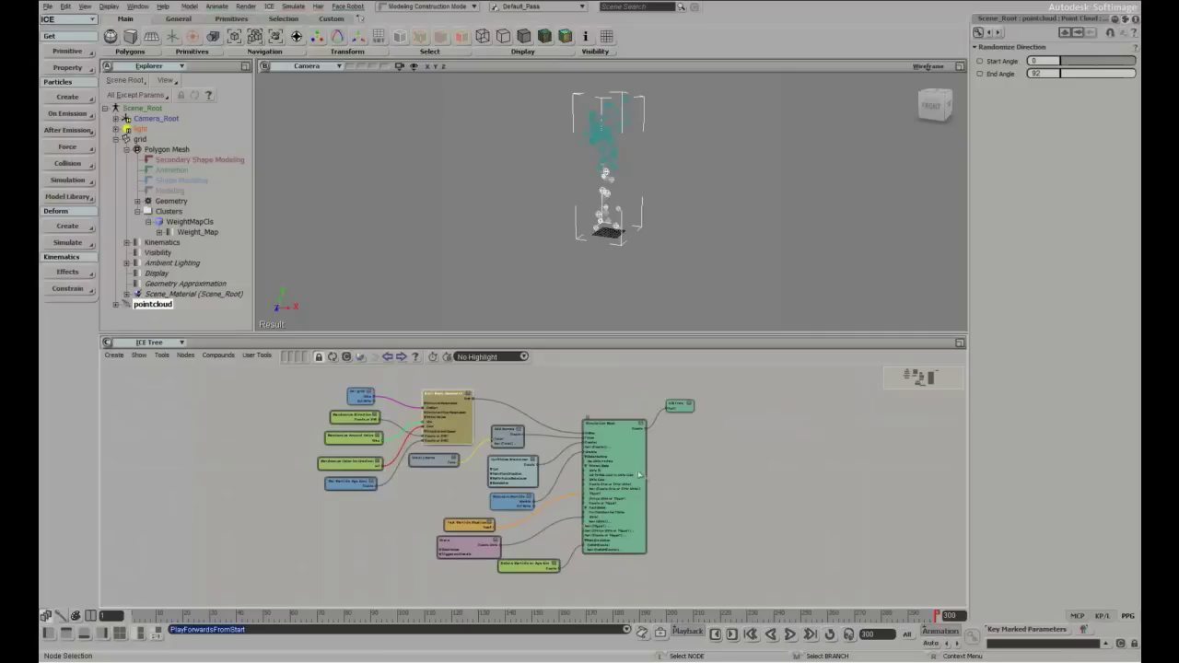
drag(639, 476, 631, 462)
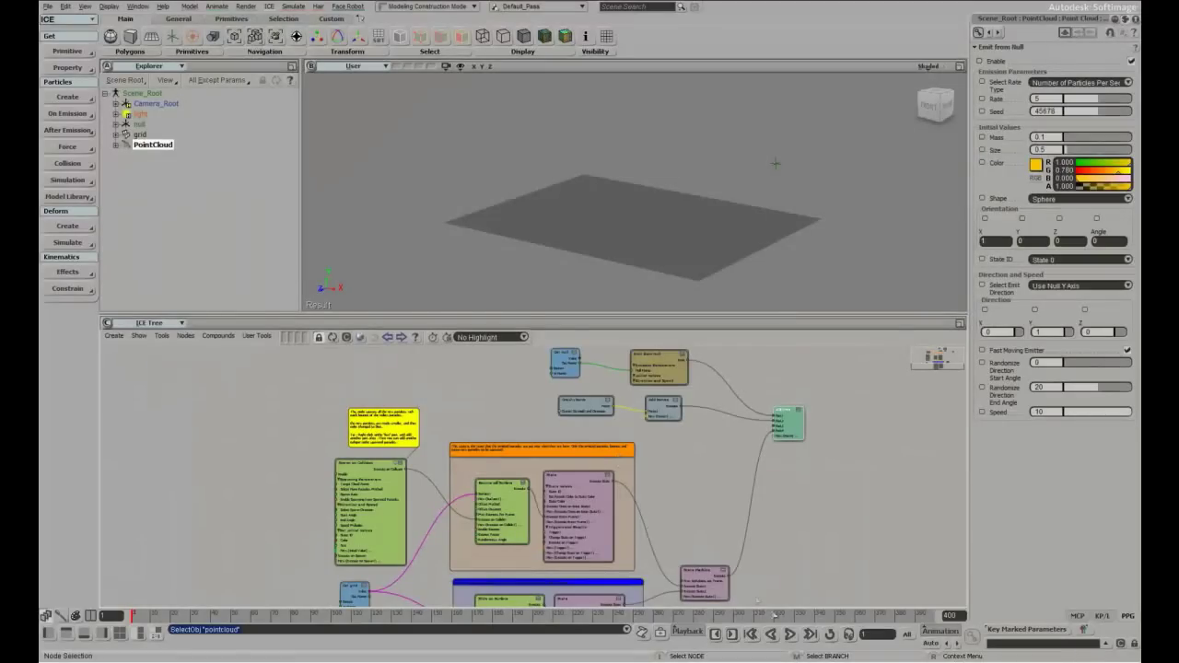
Play and stop the simulation in the null emitter scene and examine its Bounce off Surface and State nodes
click(792, 635)
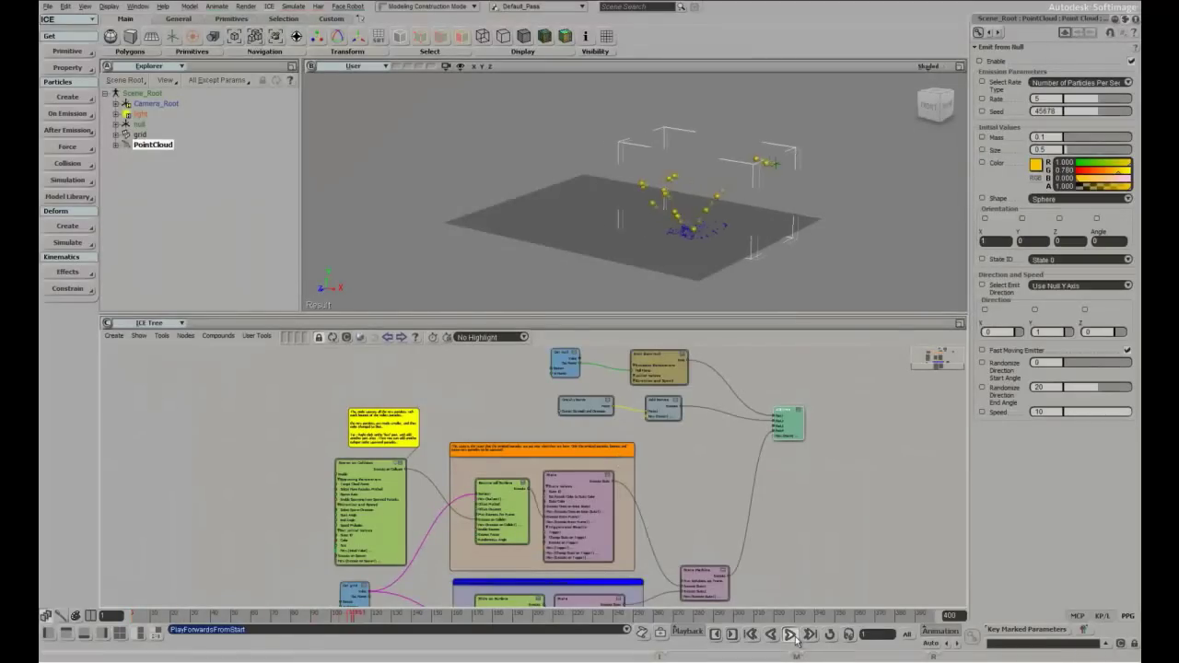
key(Escape)
drag(763, 526, 710, 461)
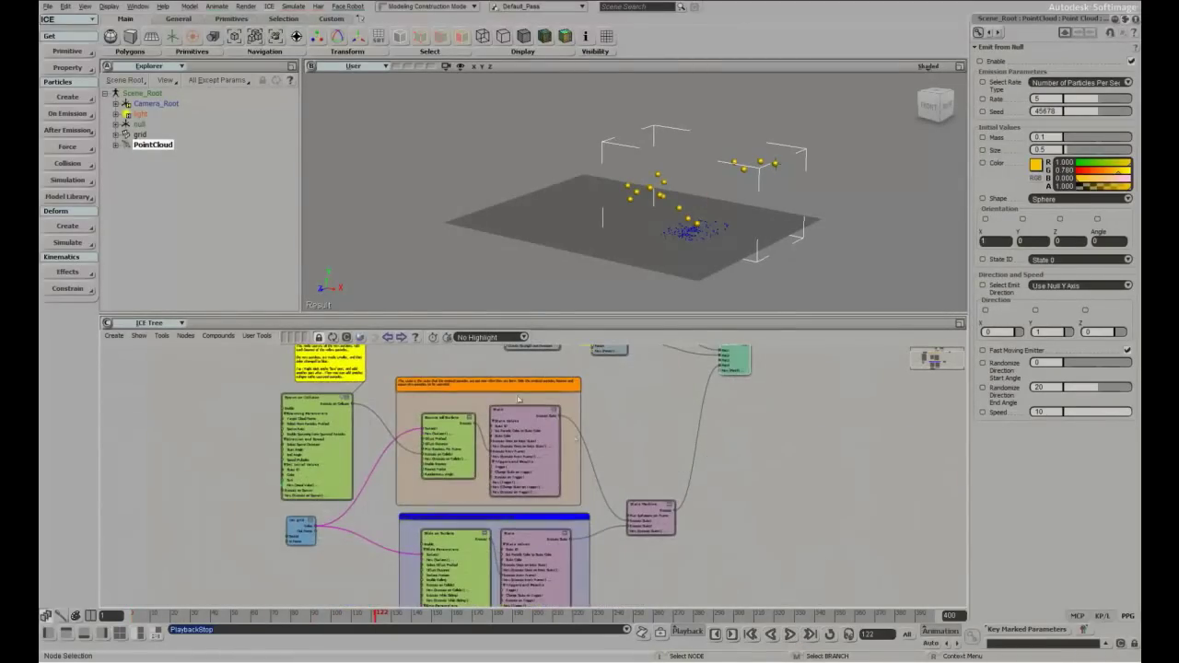
Insert a Simulation Root before the ICETree node and place it beside Emit from Null and Add Forces
middle_drag(672, 423, 605, 542)
drag(682, 485, 712, 478)
right_click(712, 478)
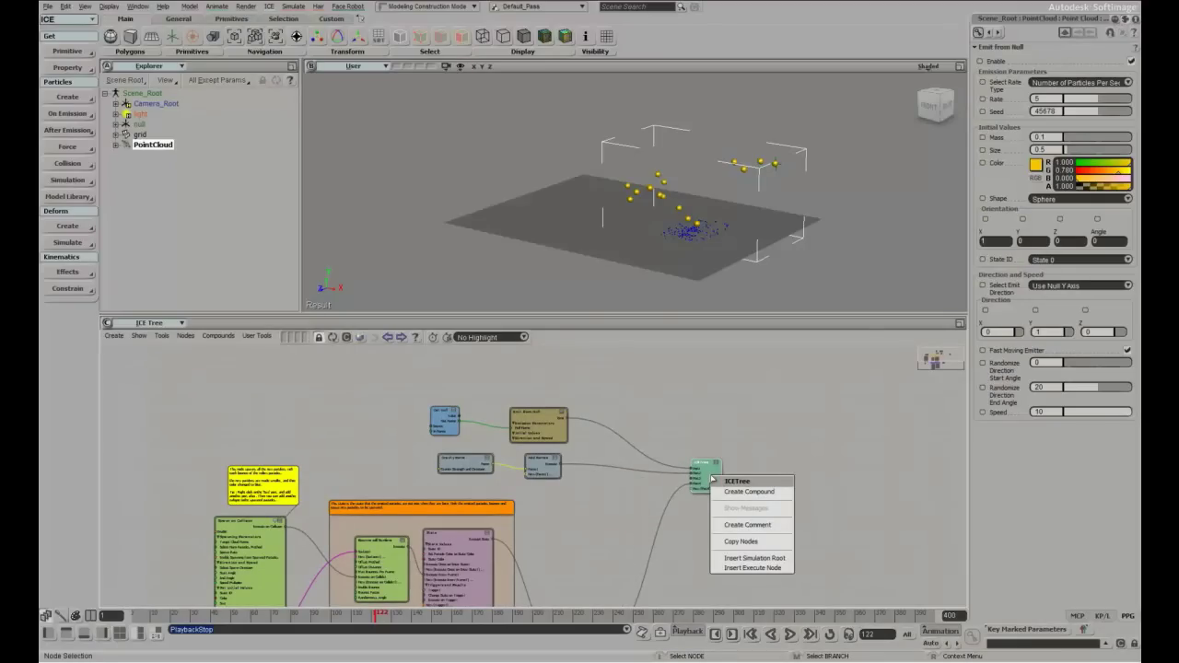
click(751, 559)
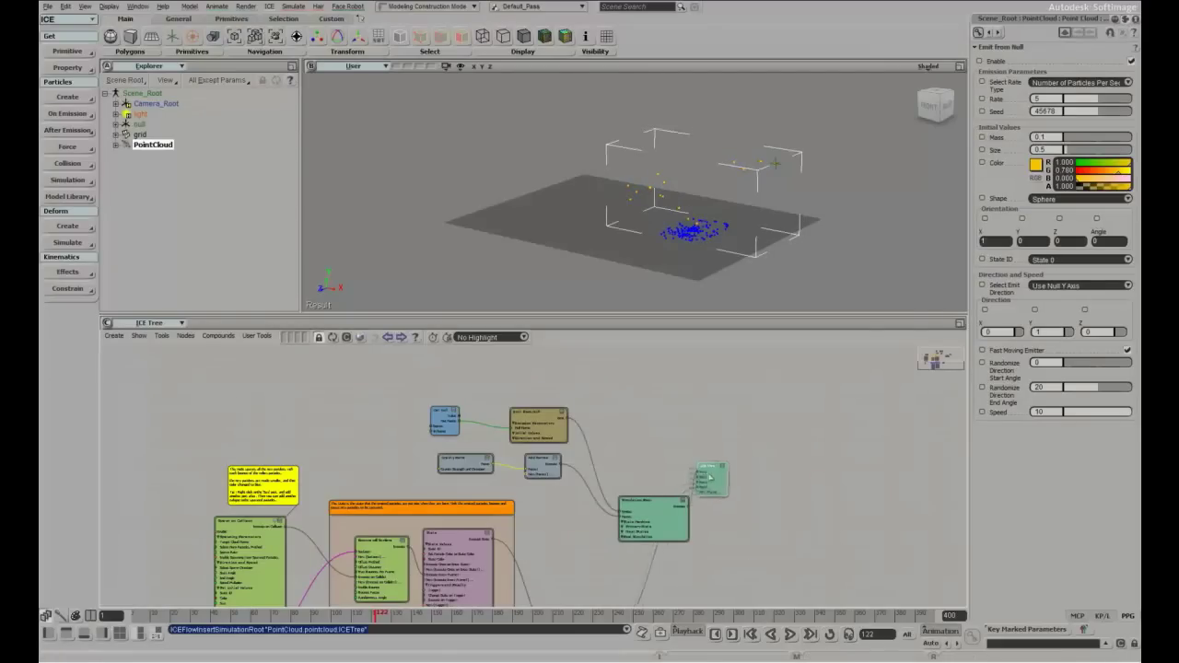
drag(664, 517, 673, 453)
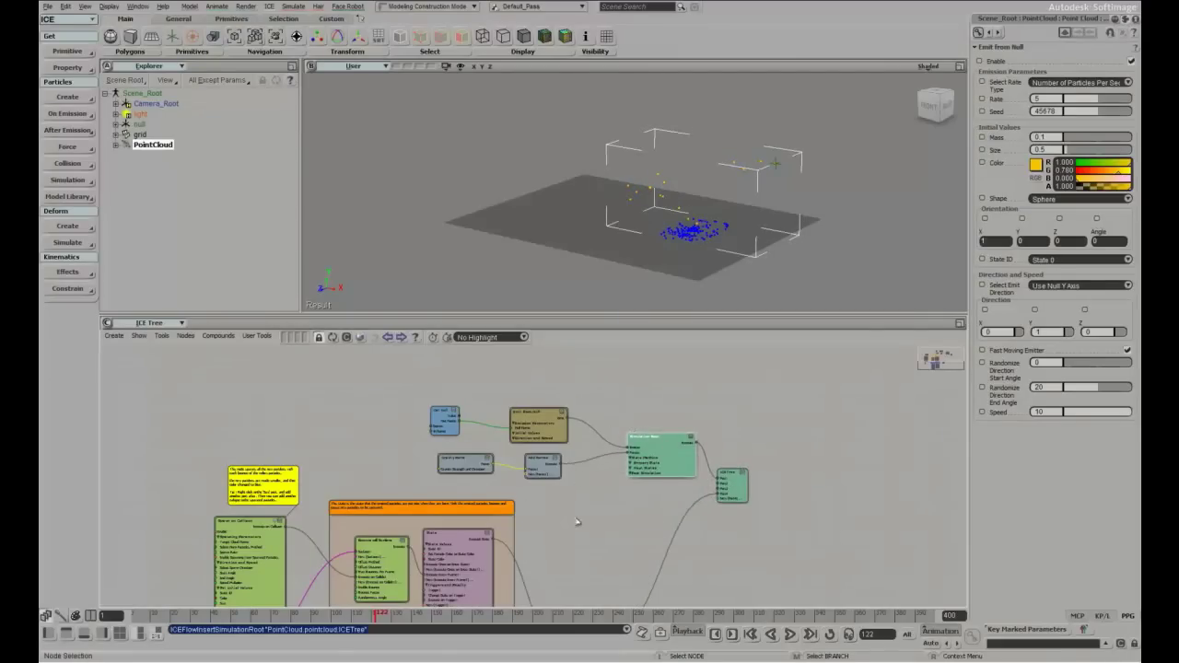
click(67, 97)
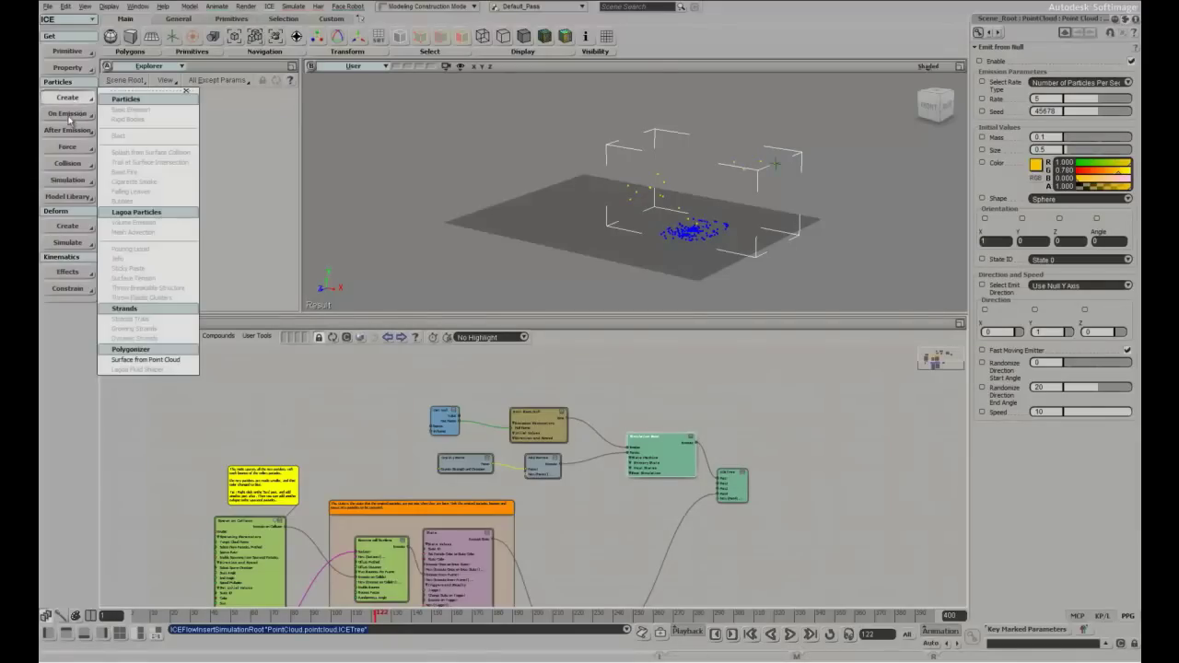
mouse_move(64, 131)
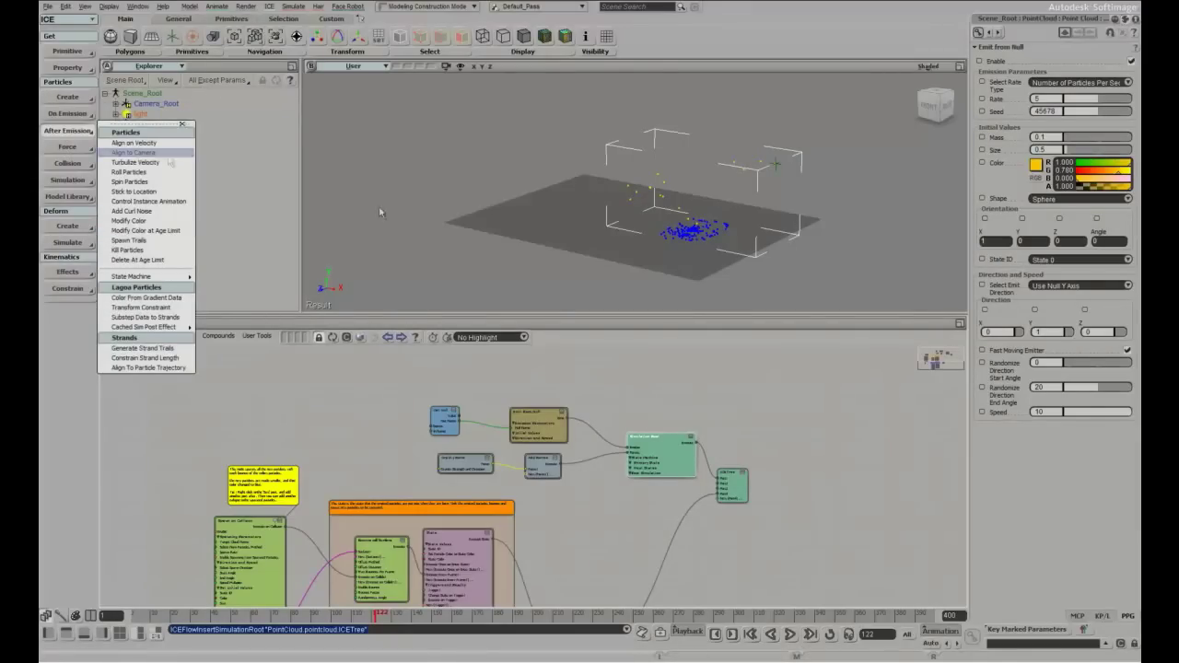
Move the ICETree node up in line with the Simulation Root node
mouse_move(659, 440)
mouse_down()
mouse_move(667, 454)
mouse_move(644, 446)
mouse_up()
scroll(644, 447, up, 3)
drag(530, 387, 575, 382)
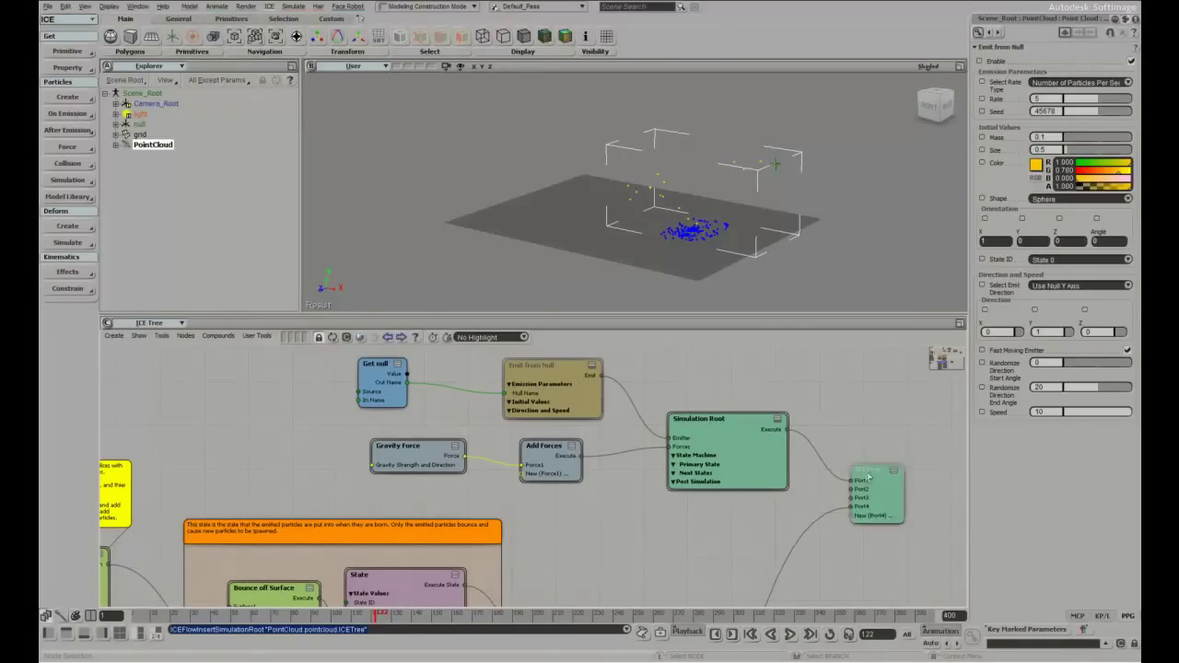
drag(860, 482, 864, 438)
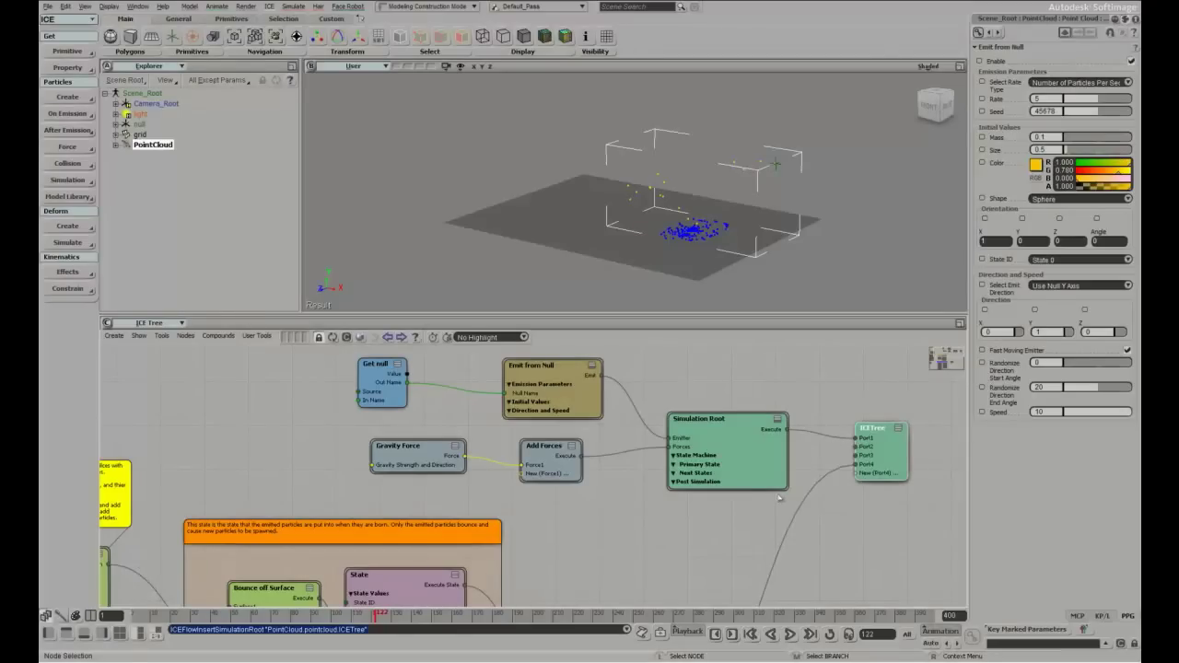
Disconnect the State Machine from Port4 of the ICETree node and expand all ports of Simulation Root
middle_drag(744, 516, 626, 504)
mouse_move(631, 405)
mouse_down()
mouse_move(609, 405)
mouse_move(632, 400)
mouse_up()
drag(737, 434, 521, 460)
click(664, 384)
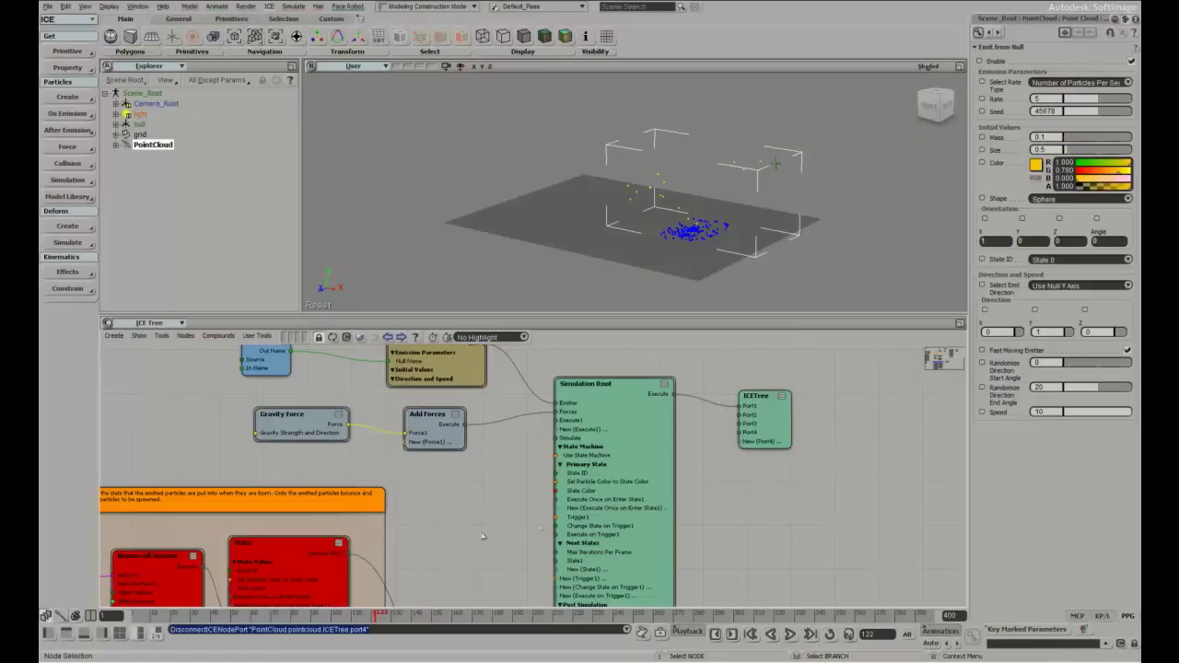
Connect the State Machine's Execute output to the Execute1 port of Simulation Root
middle_drag(482, 536, 451, 408)
drag(466, 583, 438, 414)
middle_drag(499, 437, 469, 545)
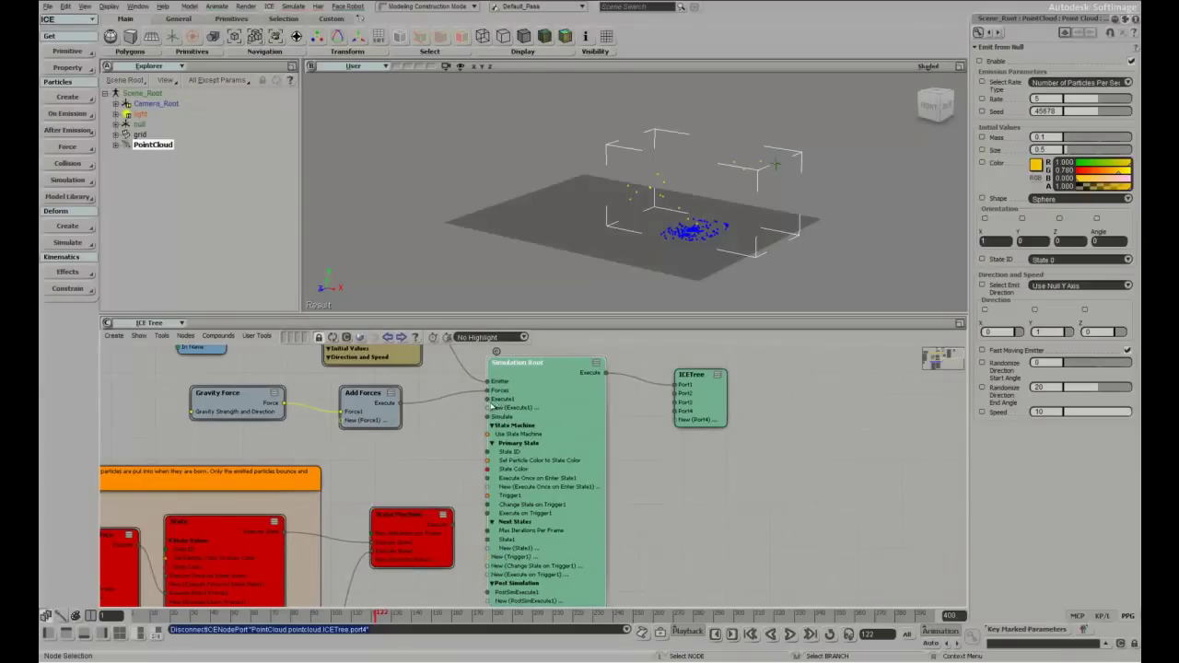
drag(489, 400, 451, 527)
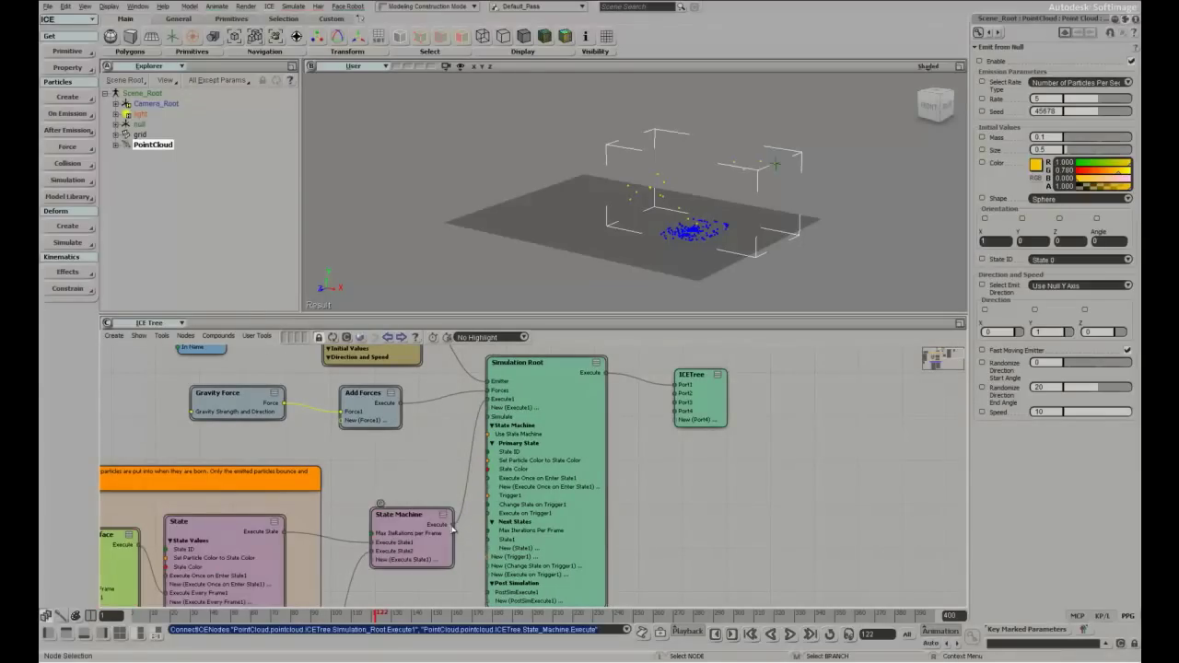
Space out the Simulation Root and ICETree nodes and replay the simulation
drag(544, 494, 583, 516)
click(789, 635)
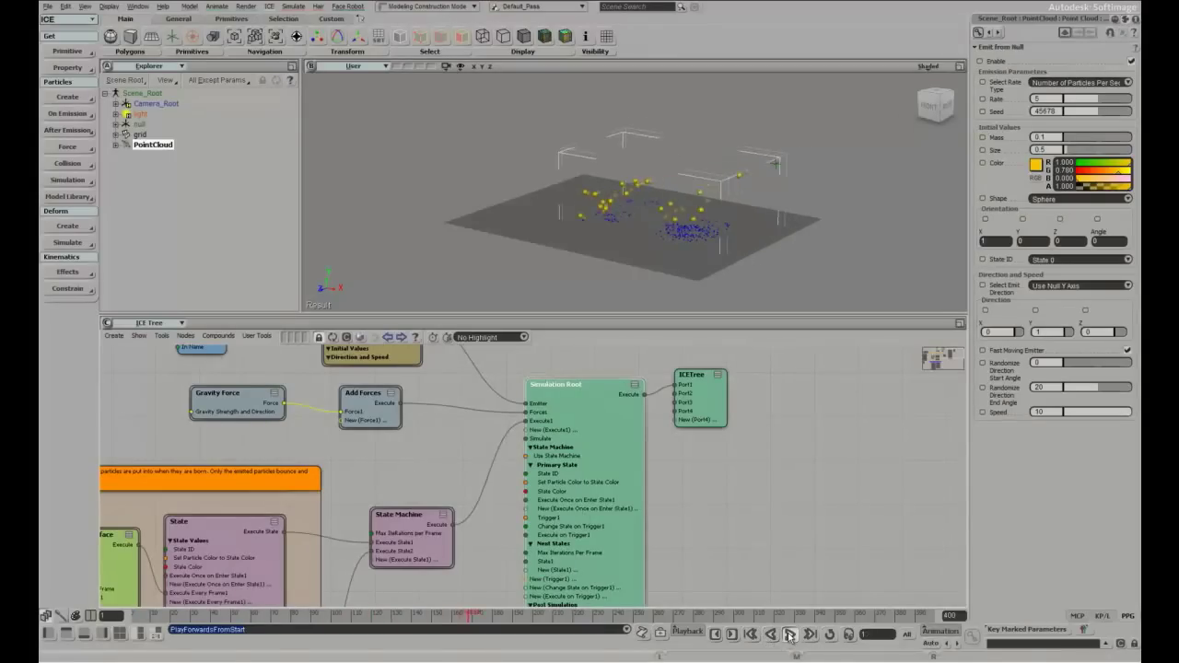
click(789, 635)
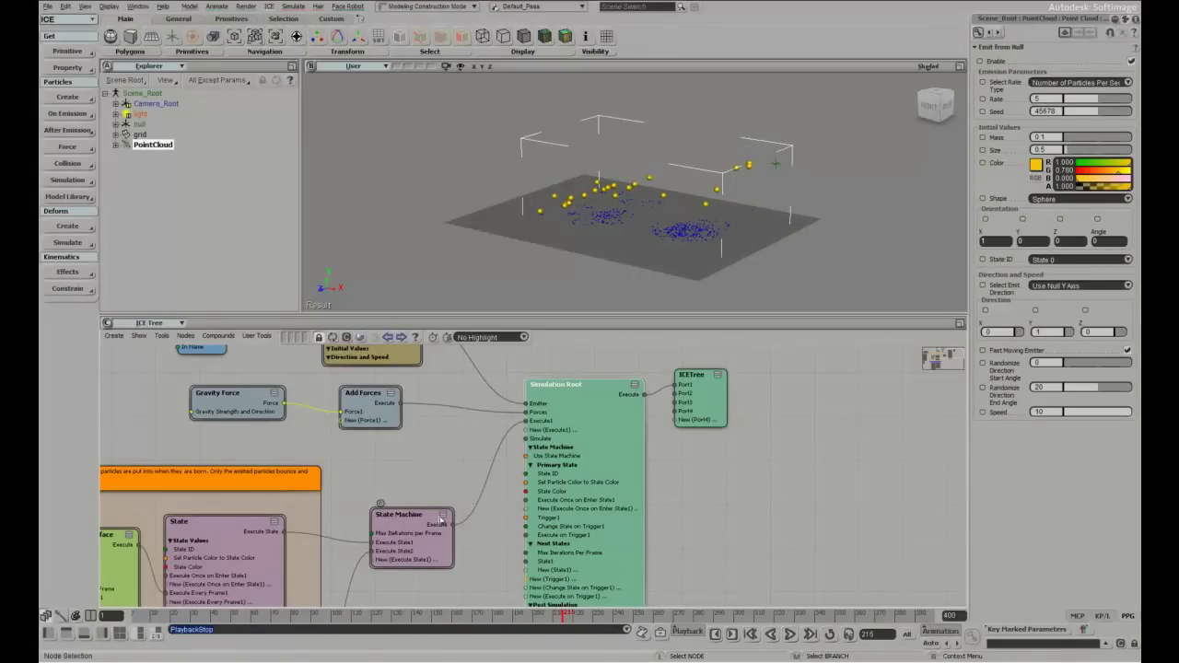
drag(702, 376, 732, 396)
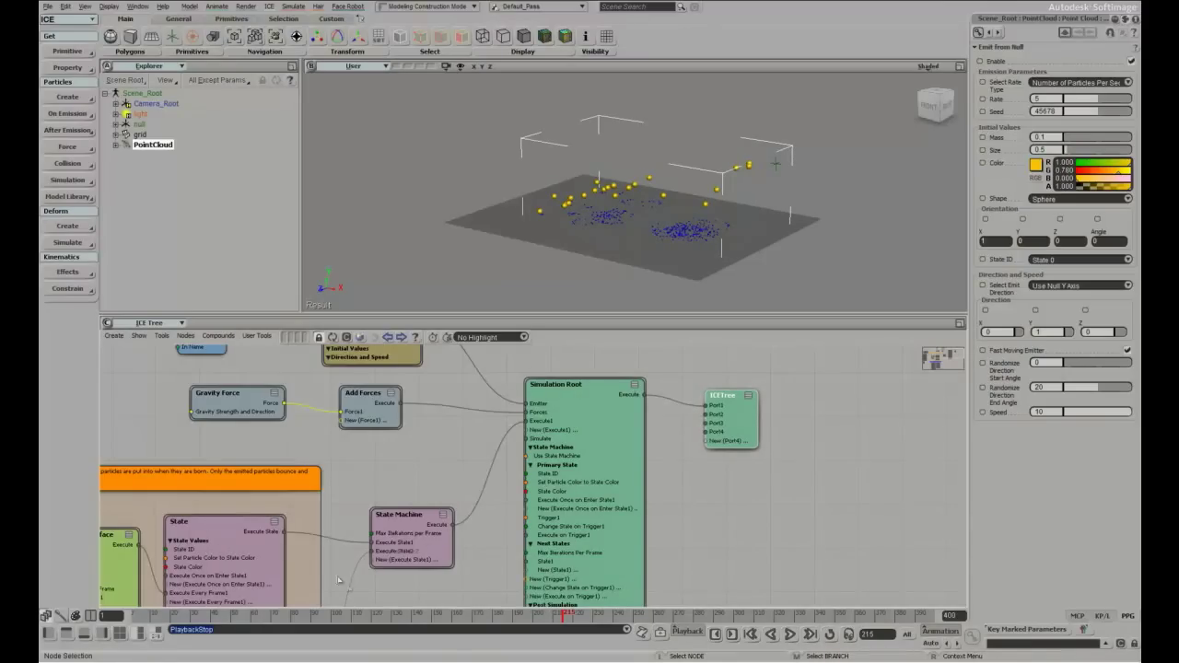
key(s)
drag(321, 566, 355, 516)
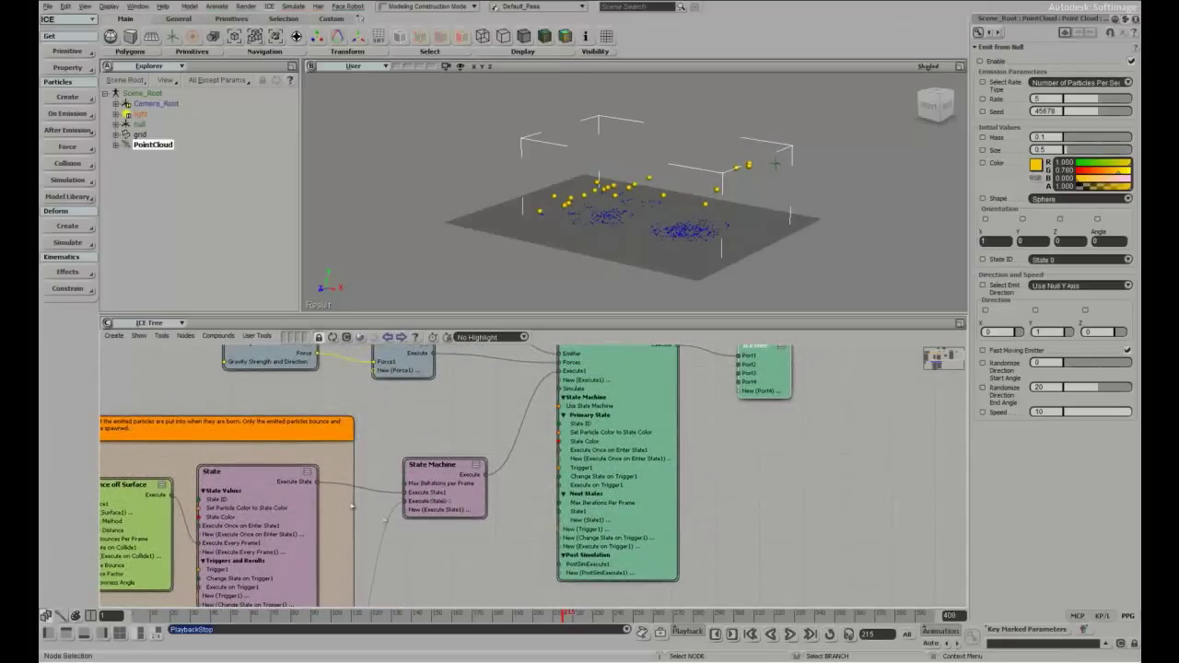
drag(664, 469, 669, 485)
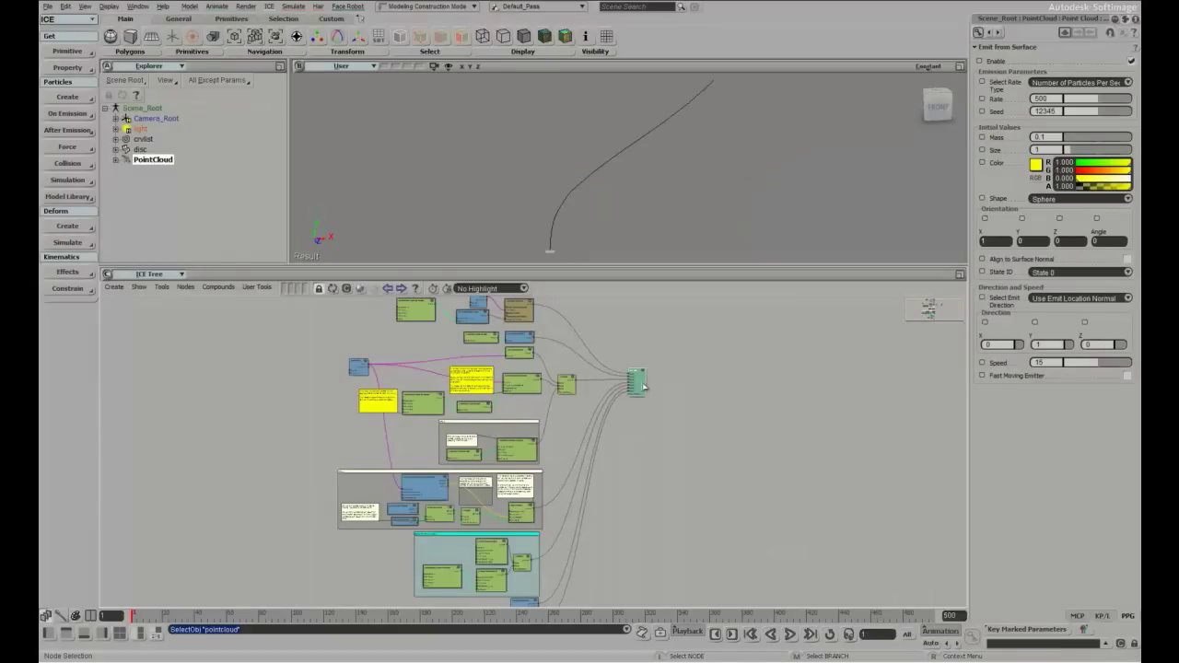
Insert a Simulation Root before the ICETree node of the flow along curve scene and play the simulation
scroll(639, 378, up, 3)
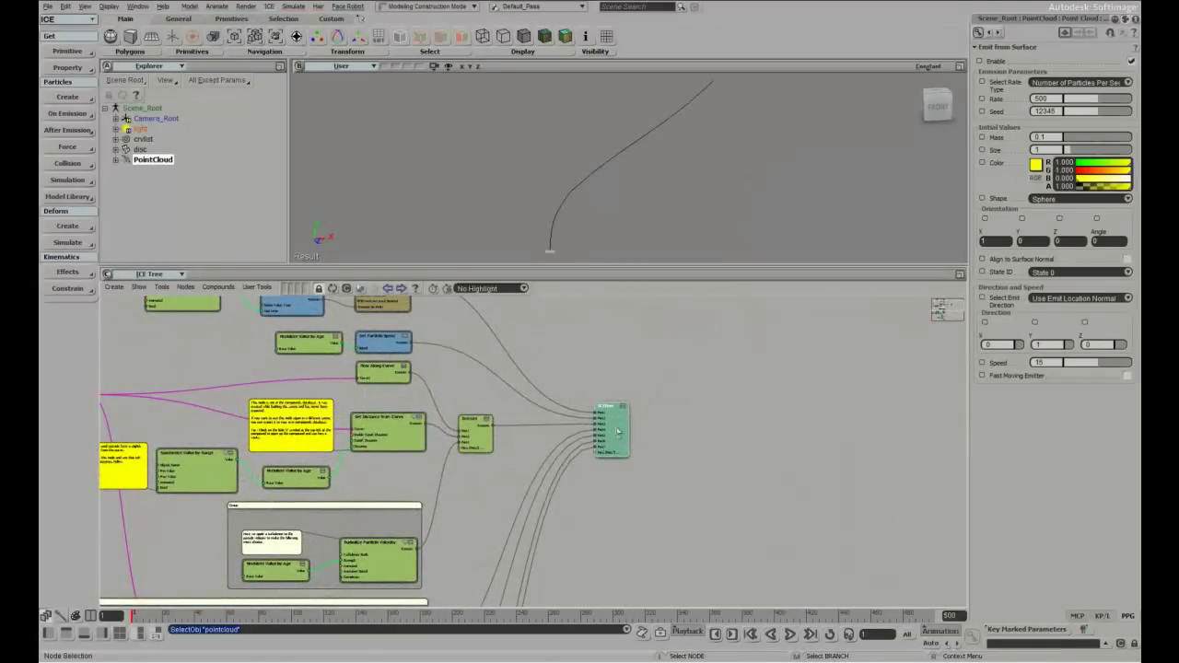
right_click(617, 429)
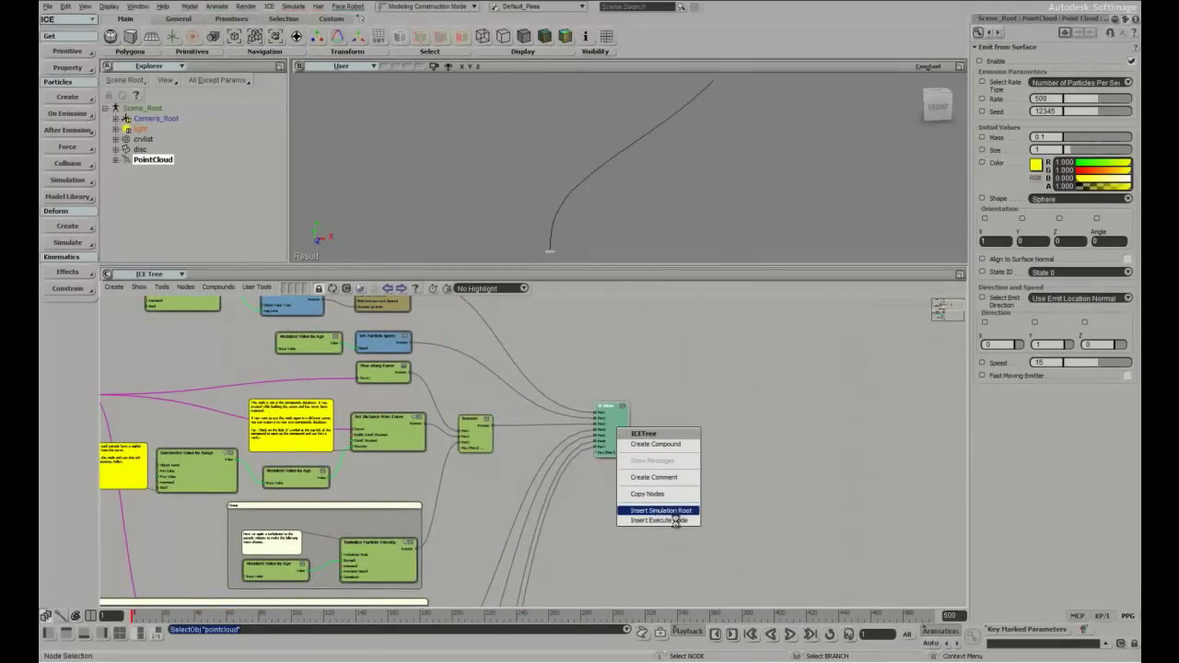
click(674, 513)
click(790, 633)
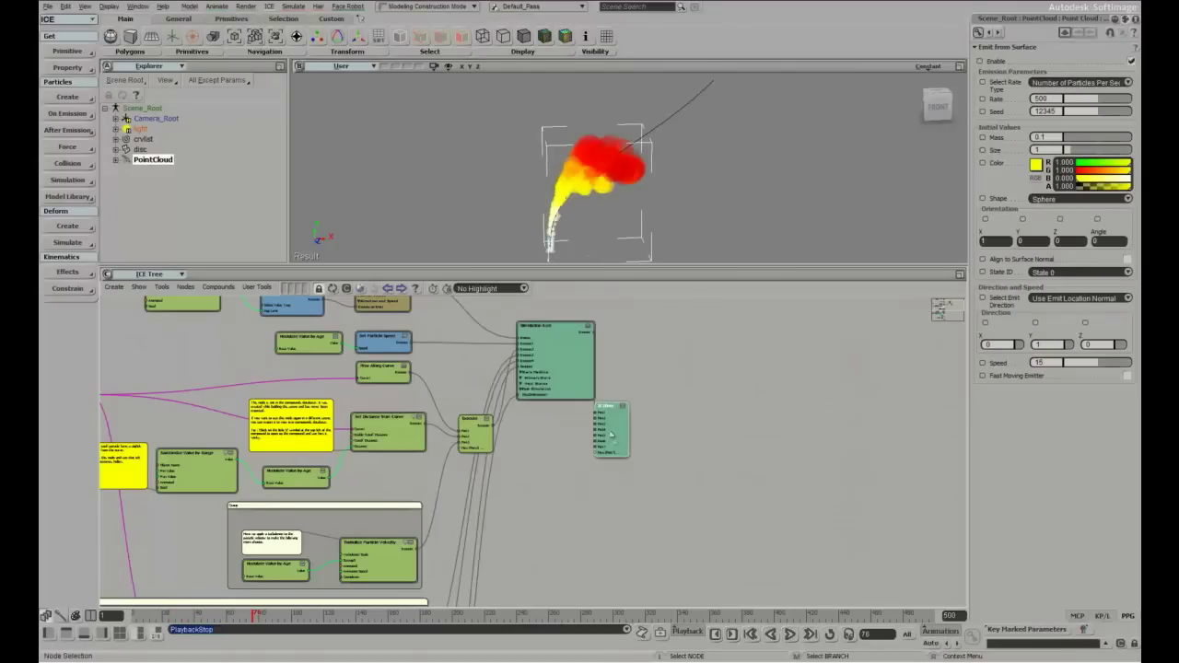
Arrange Simulation Root between the particle nodes and ICETree, and nudge the Emit from Surface node
drag(611, 434, 751, 410)
drag(529, 398, 615, 465)
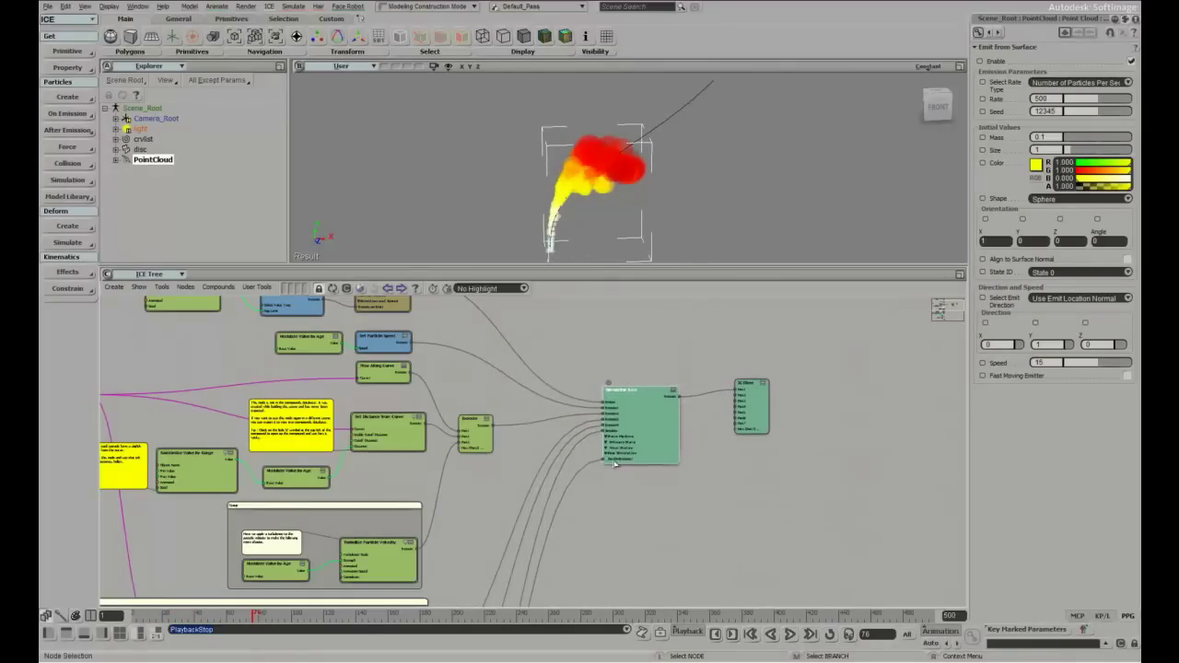
middle_drag(421, 301, 406, 360)
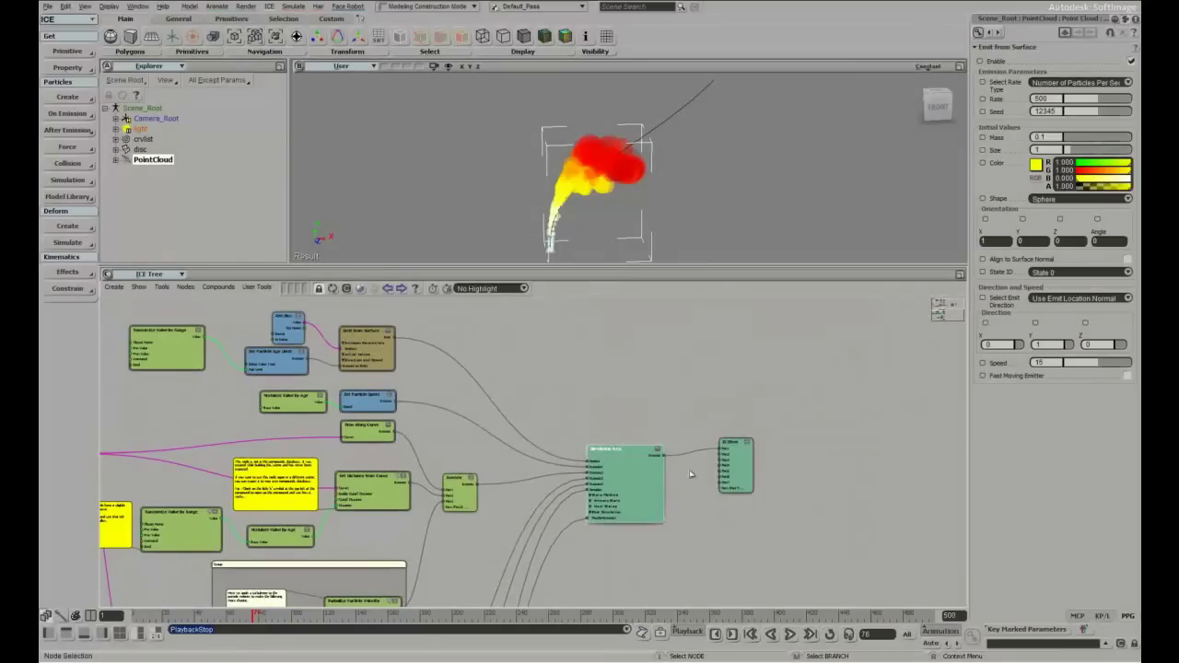
mouse_move(369, 333)
mouse_down()
mouse_move(410, 332)
mouse_move(378, 329)
mouse_up()
drag(729, 468, 708, 466)
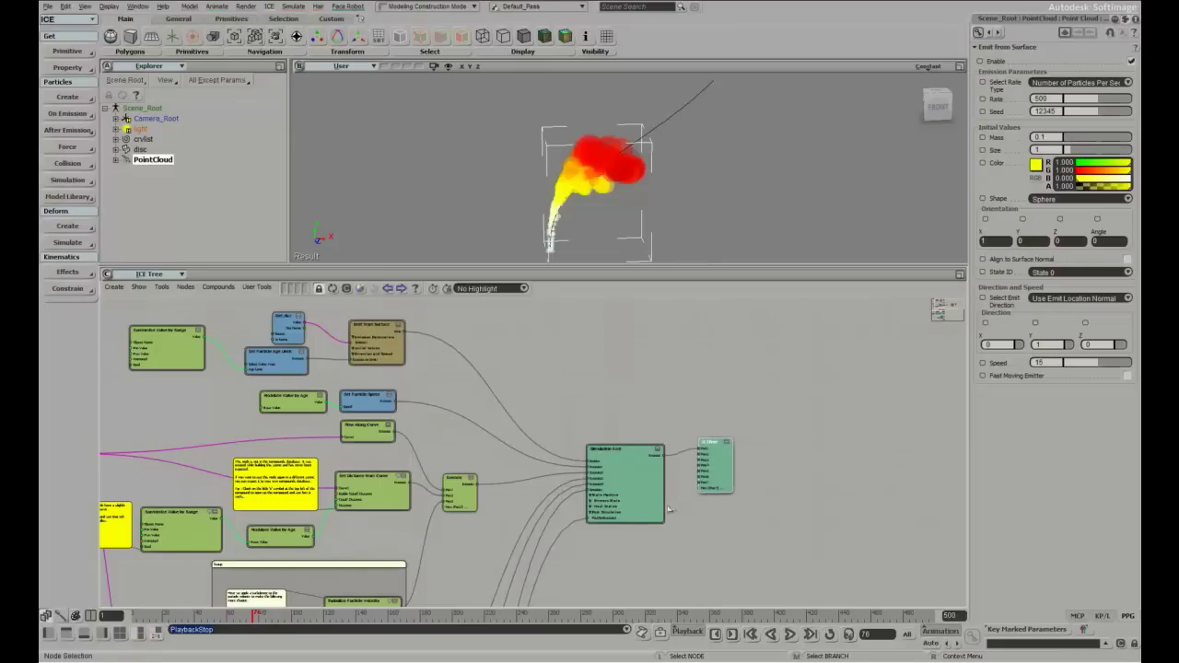
key(s)
drag(639, 548, 601, 498)
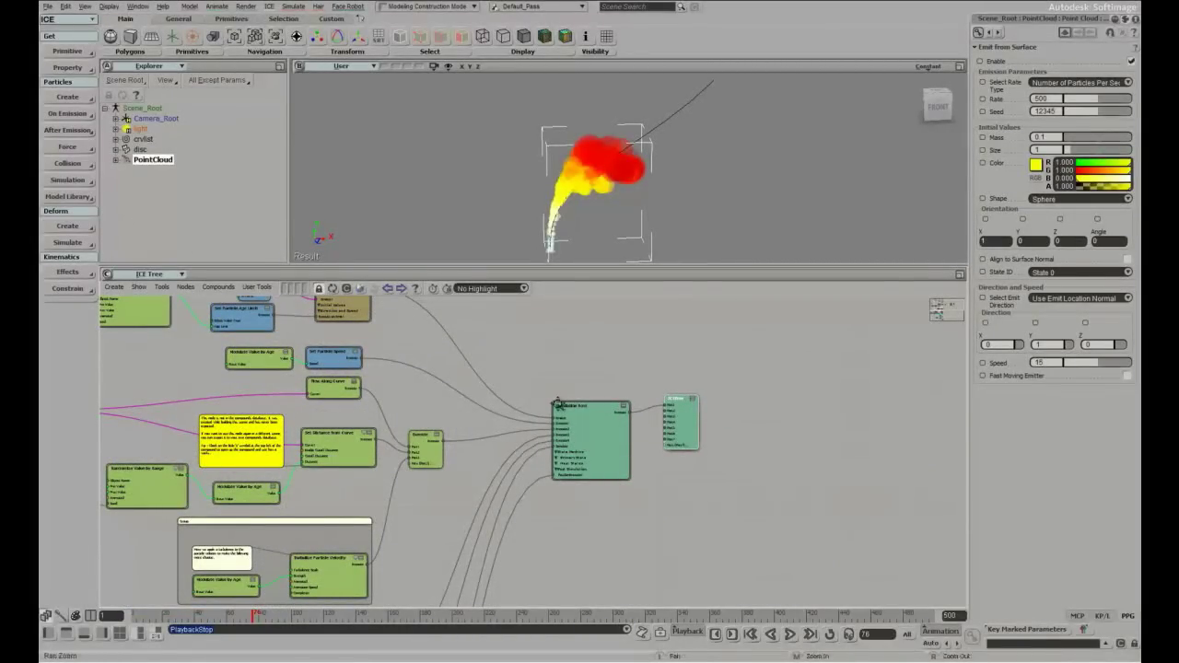
drag(558, 405, 643, 457)
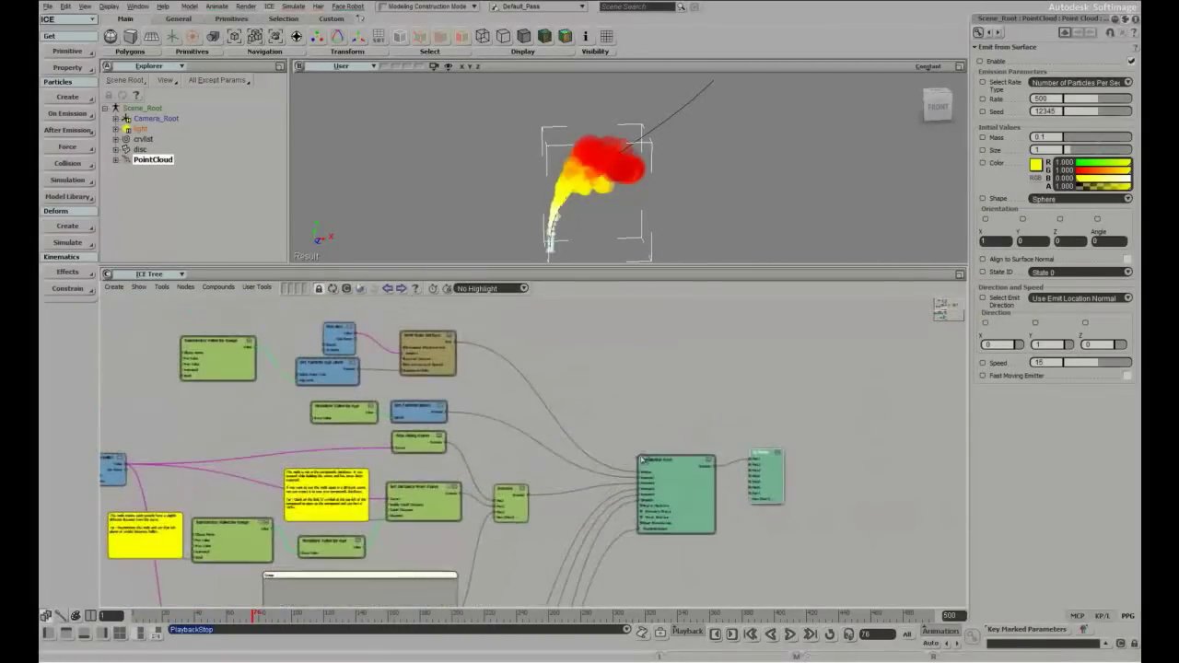
click(64, 98)
click(64, 114)
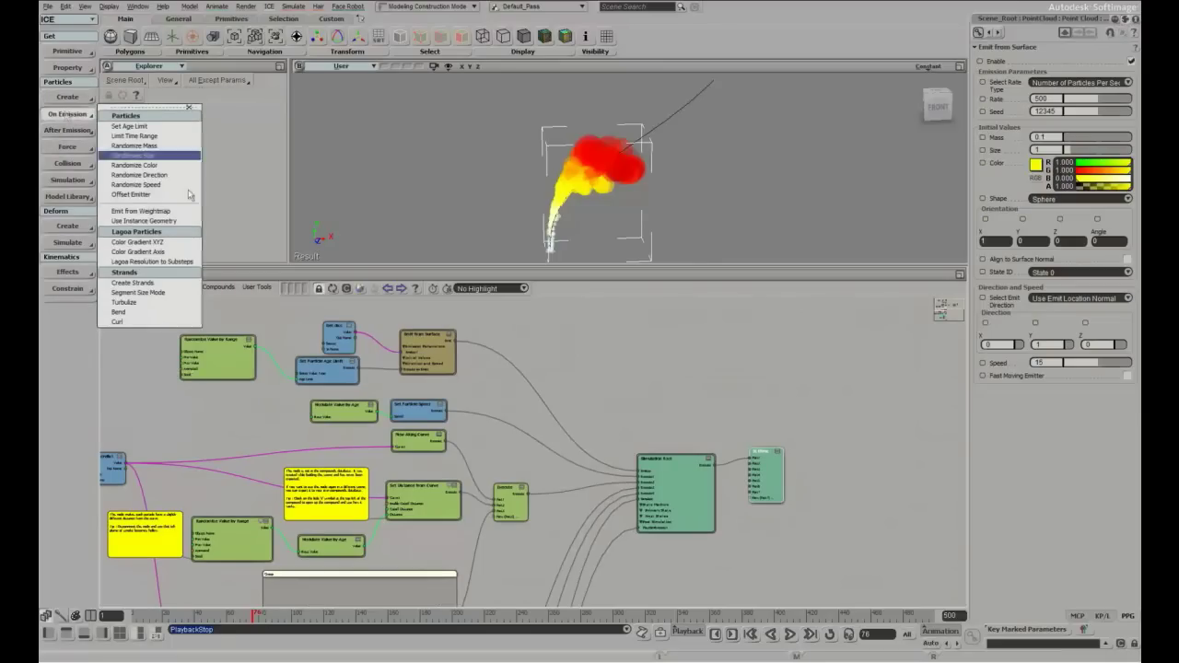